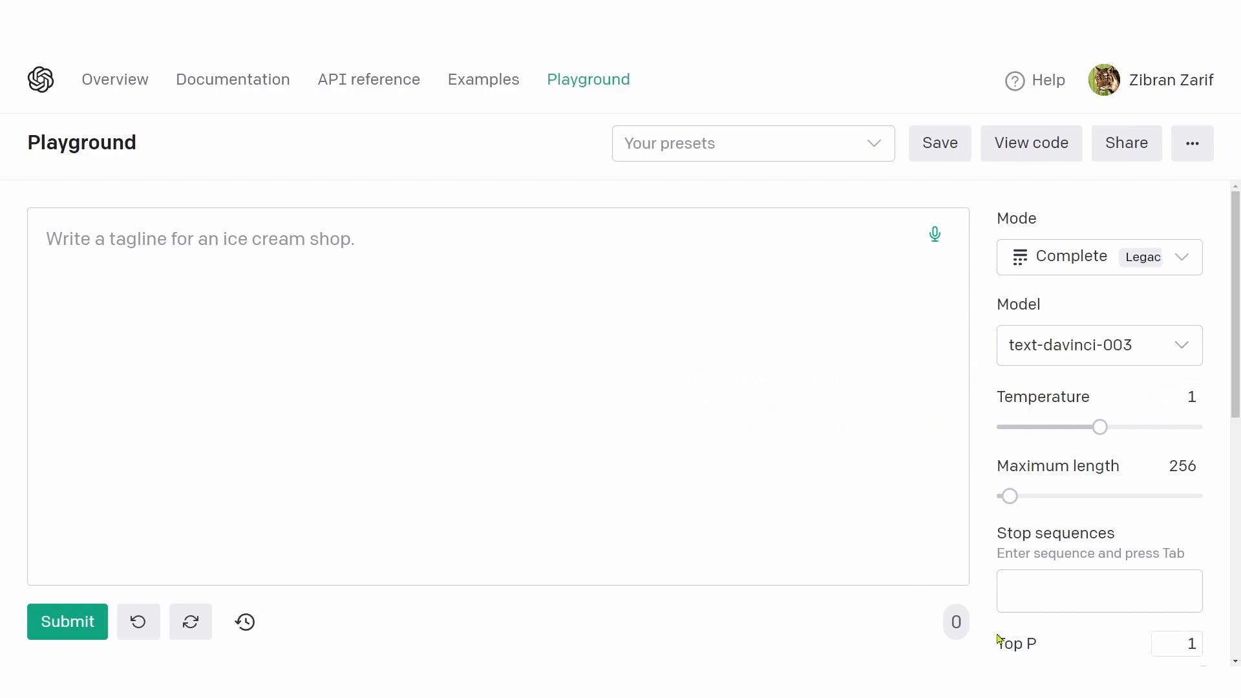
Step: Review the completion parameters from Mode through Show probabilities and read the description of Stop sequences
{"action": "mouse_move", "coordinate": [998, 640]}
{"action": "mouse_move", "coordinate": [1108, 558]}
{"action": "scroll", "coordinate": [1109, 557], "scroll_direction": "down", "scroll_amount": 8}
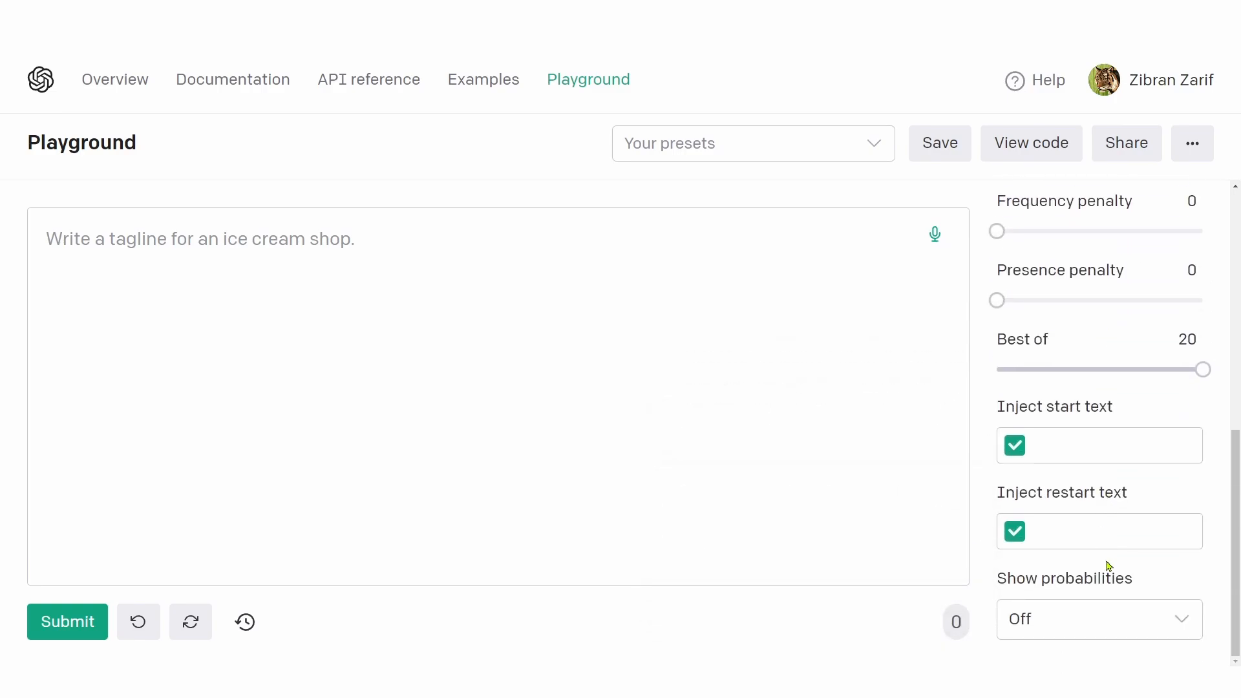
{"action": "scroll", "coordinate": [1108, 562], "scroll_direction": "up", "scroll_amount": 5}
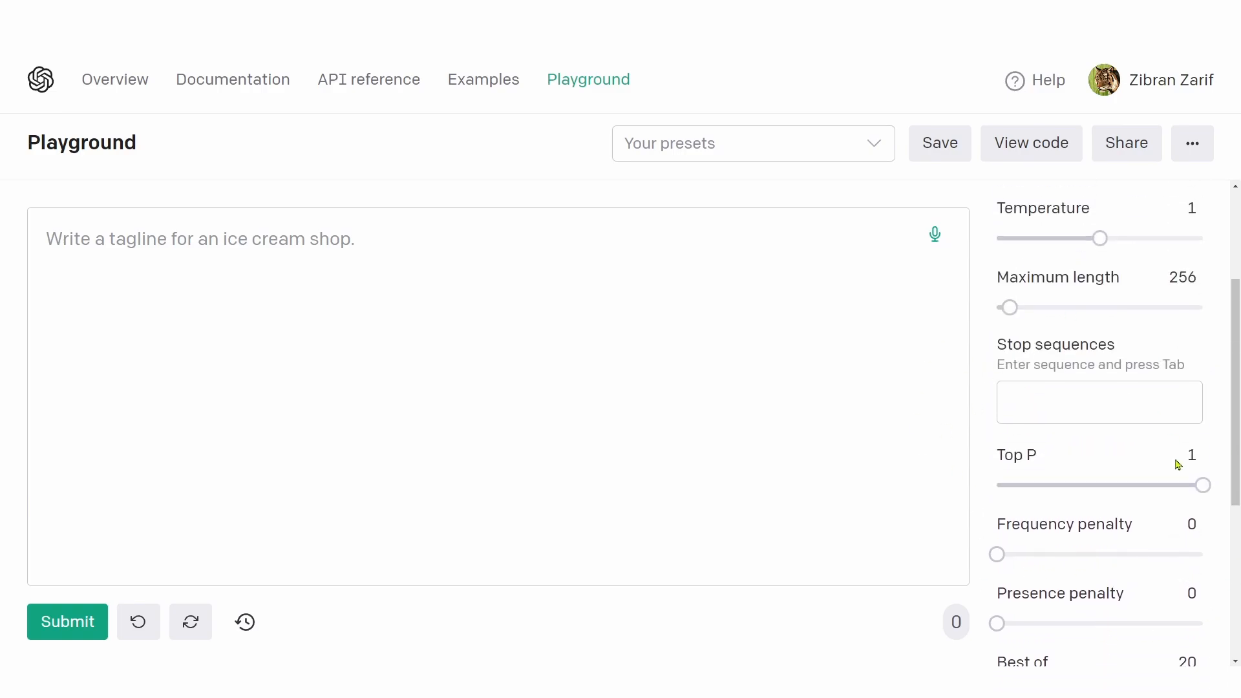
{"action": "mouse_move", "coordinate": [1100, 347]}
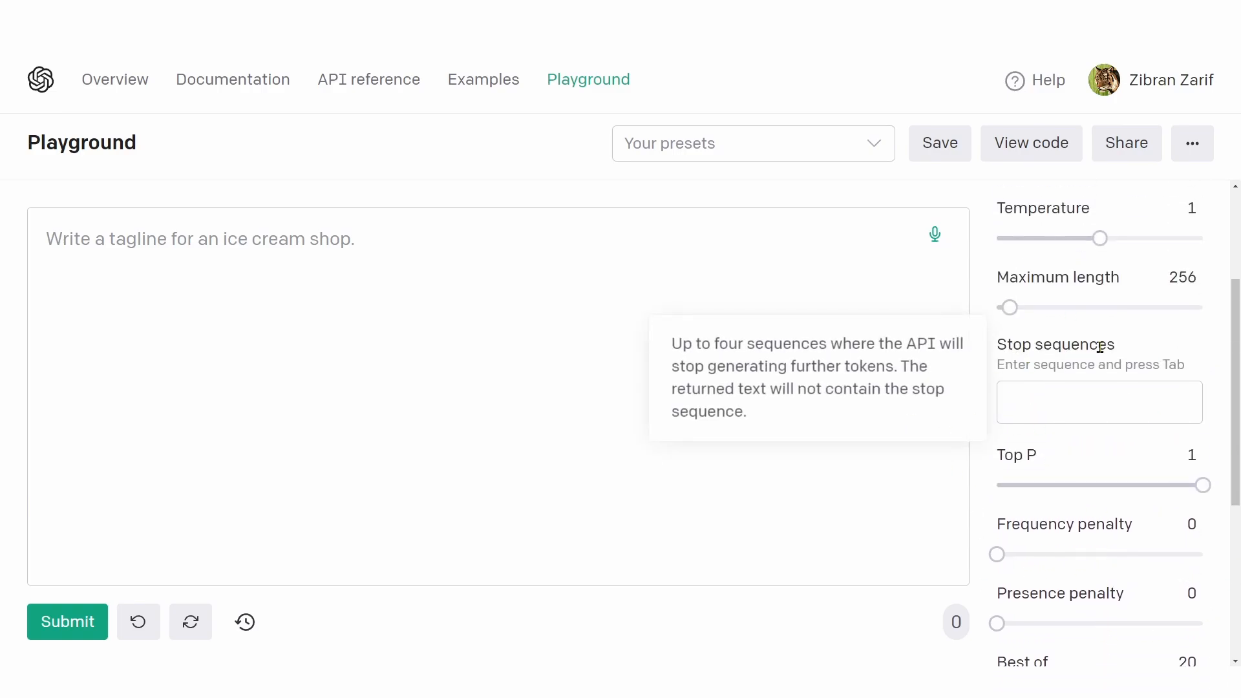
{"action": "scroll", "coordinate": [1100, 348], "scroll_direction": "up", "scroll_amount": 3}
{"action": "scroll", "coordinate": [1082, 380], "scroll_direction": "down", "scroll_amount": 1}
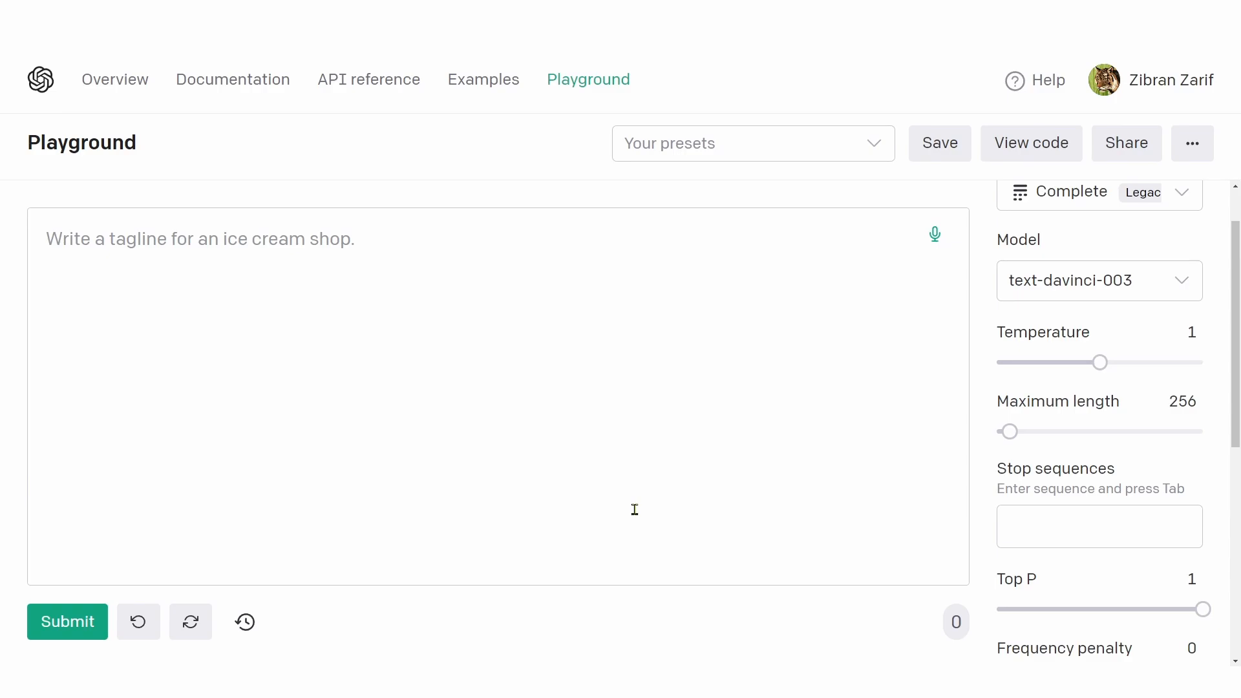
Step: Enter "Four" as the prompt and check its token count
{"action": "mouse_move", "coordinate": [956, 622]}
{"action": "left_click", "coordinate": [112, 244]}
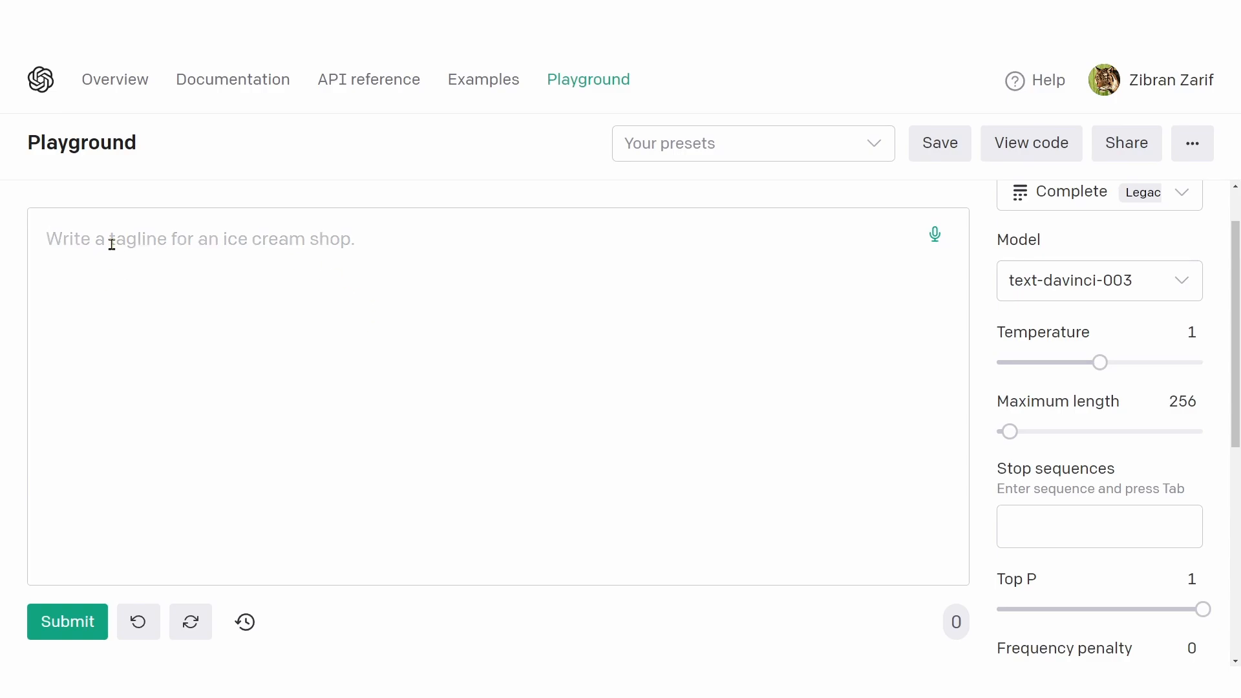
{"action": "type", "text": "Four"}
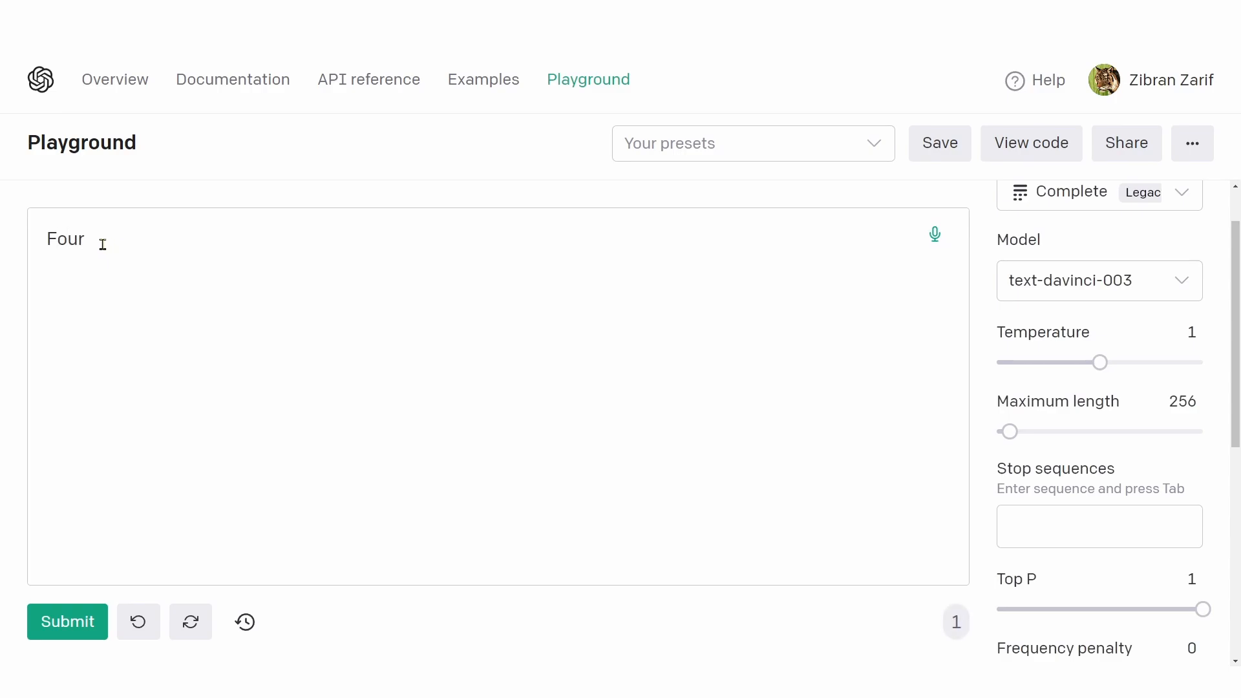
{"action": "left_click_drag", "start_coordinate": [51, 239], "coordinate": [97, 235]}
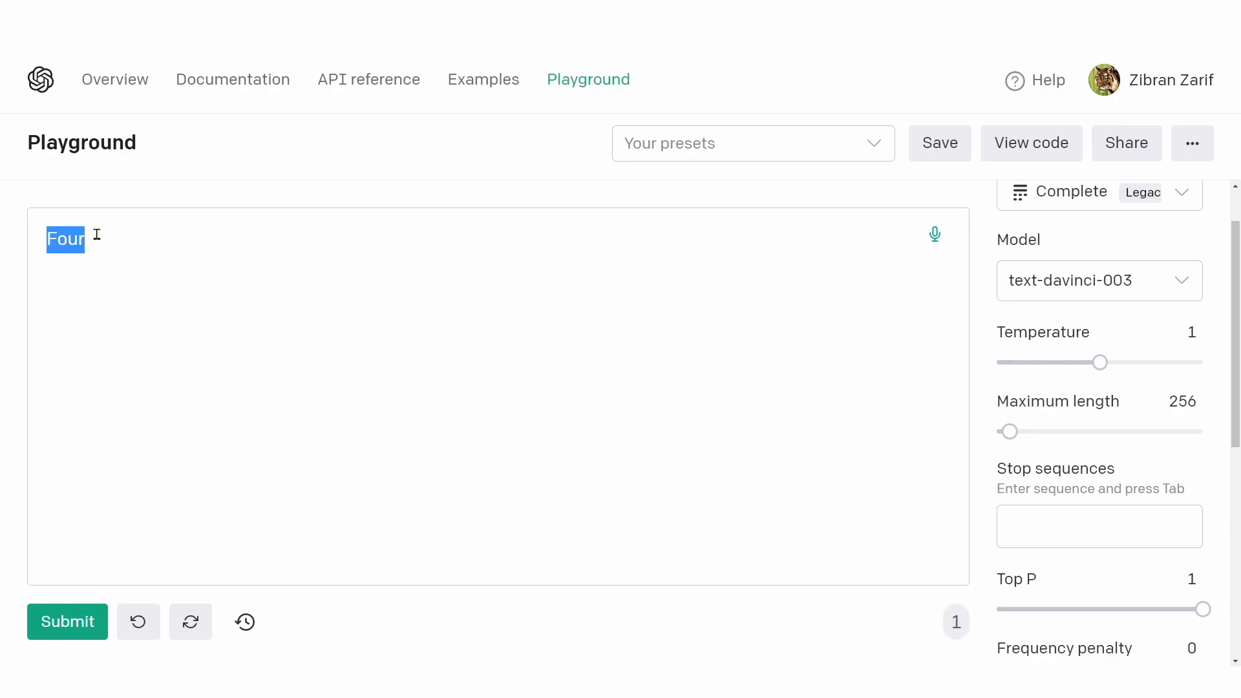
{"action": "left_click", "coordinate": [957, 622]}
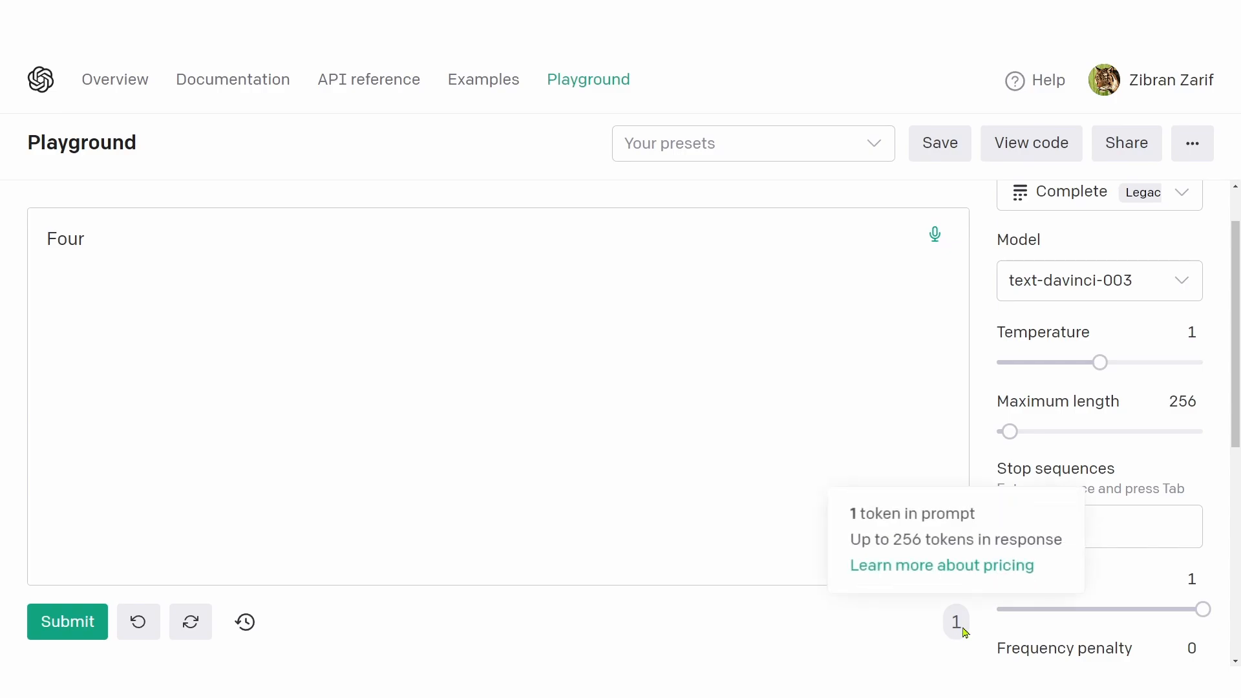
Step: Extend the prompt to "Four cows three goats whyyyyy" and check its token count
{"action": "left_click", "coordinate": [292, 311]}
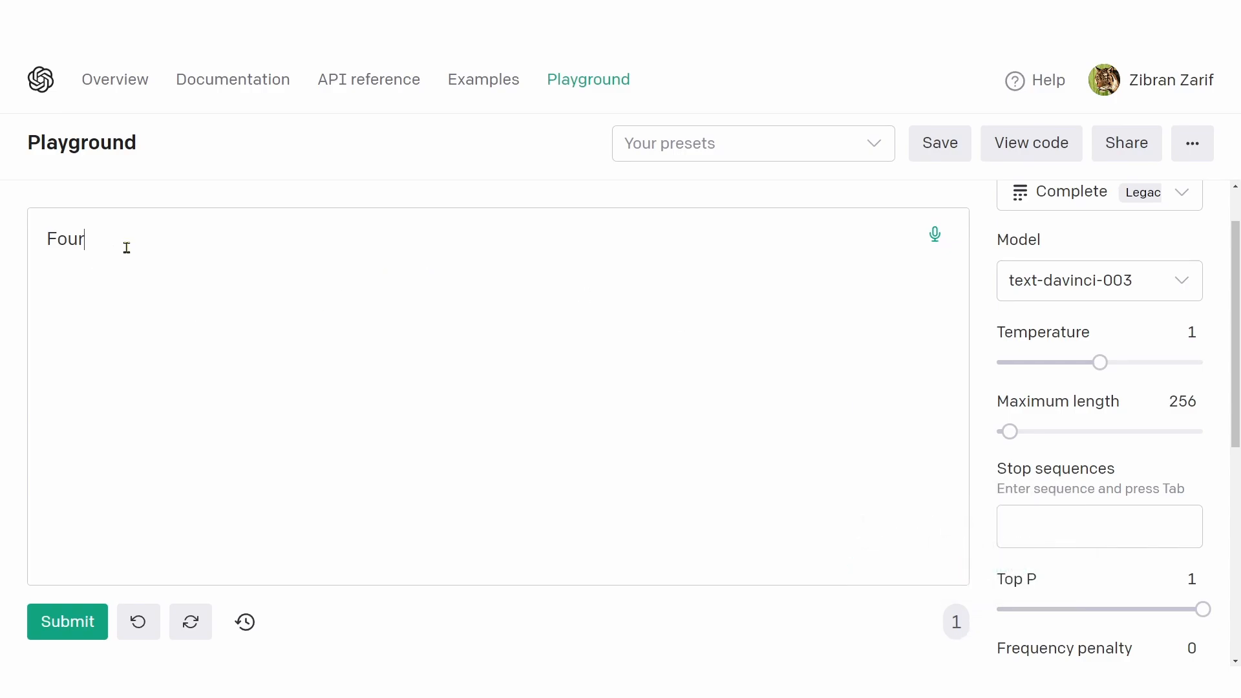
{"action": "type", "text": "cows t"}
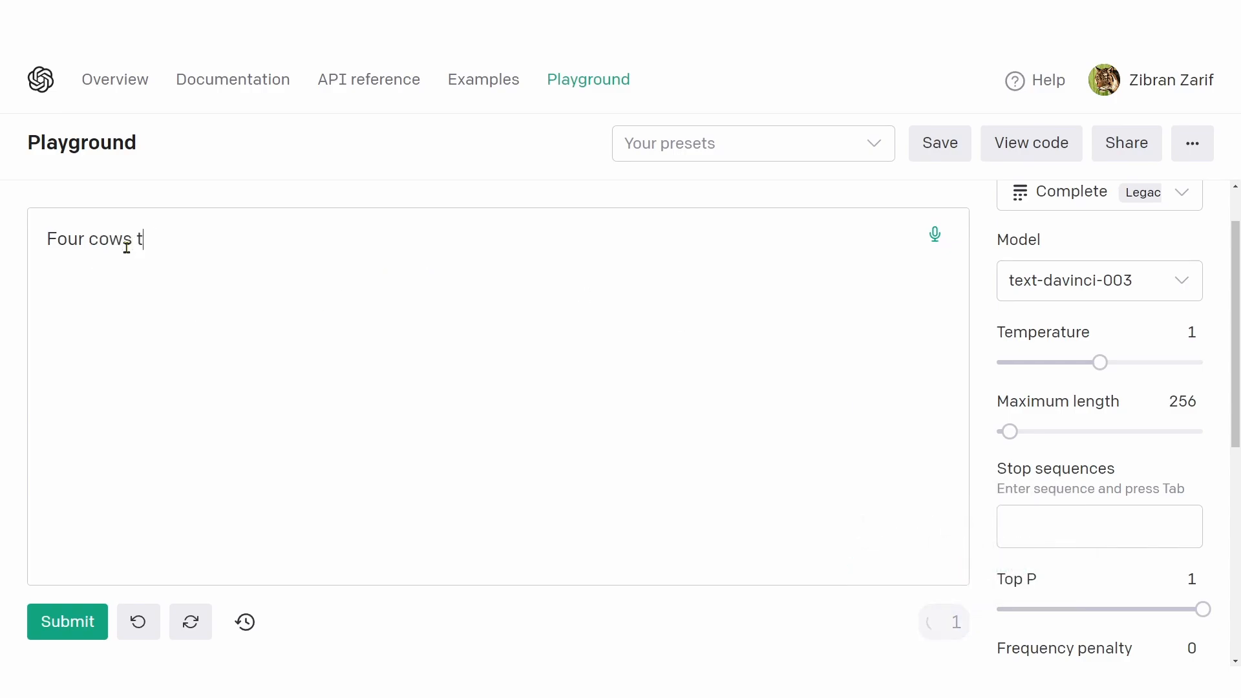
{"action": "type", "text": "hree goats"}
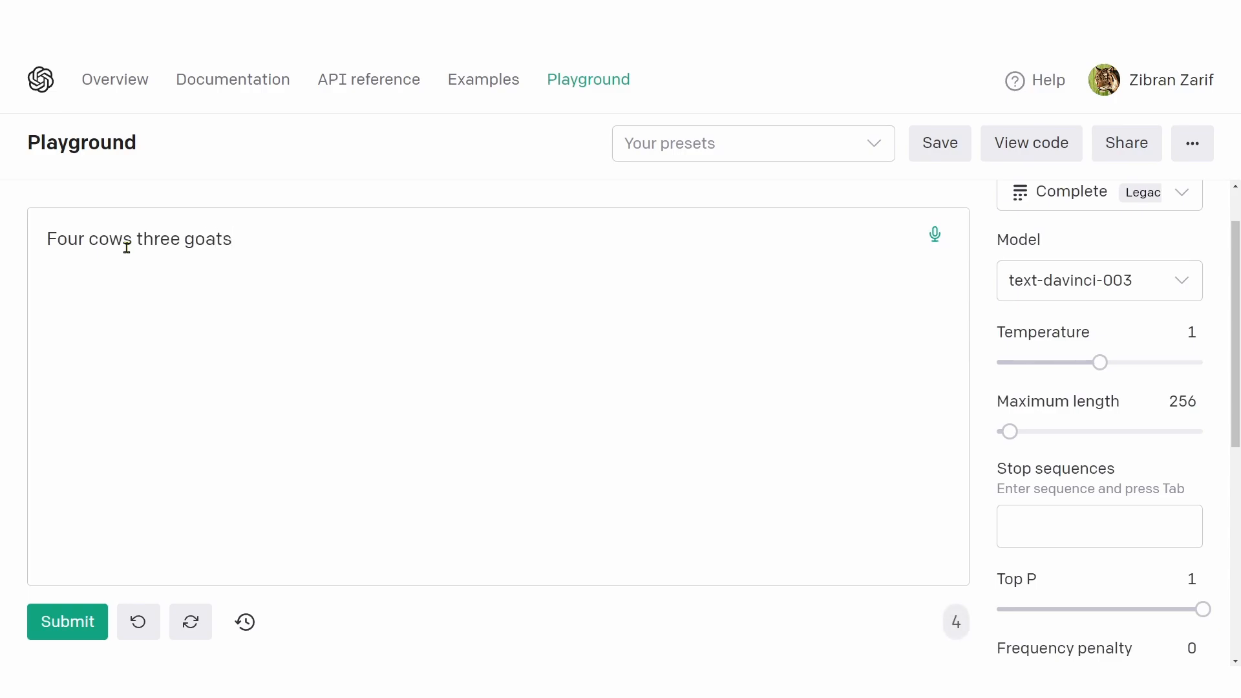
{"action": "type", "text": " whyyyyy"}
{"action": "mouse_move", "coordinate": [963, 634]}
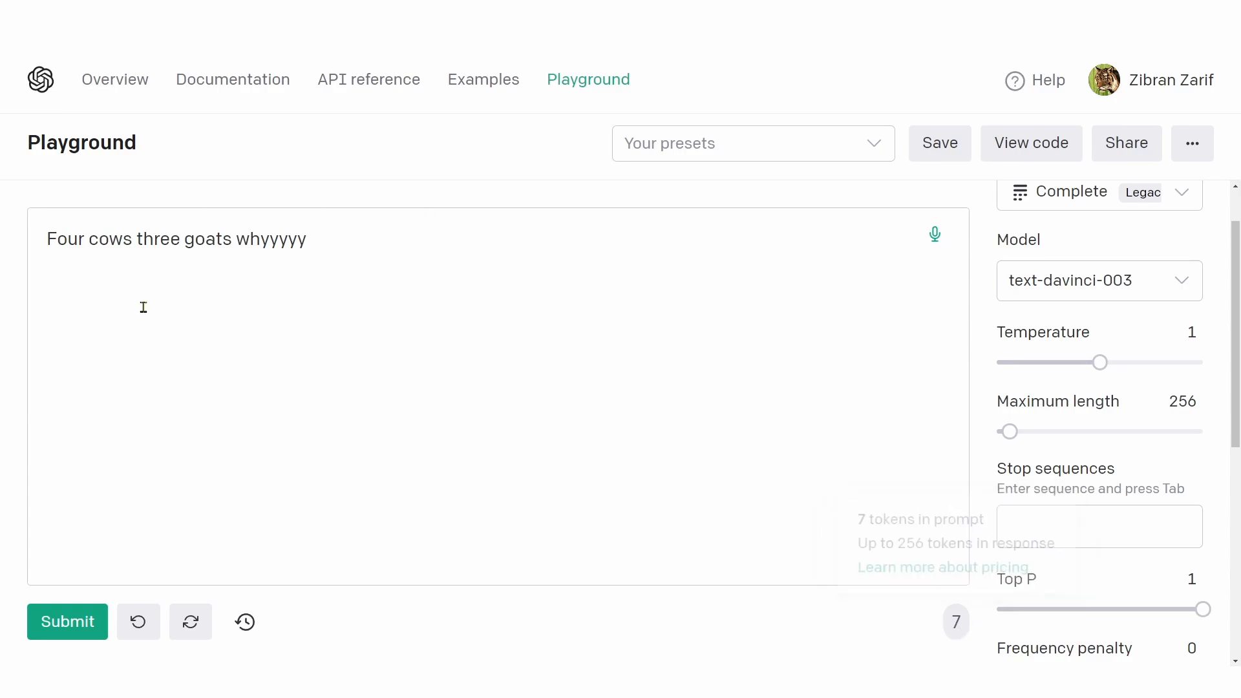
Step: Replace the whole prompt with the copied Mr. Alien paragraph about disguising himself as a human on Earth
{"action": "left_click_drag", "start_coordinate": [57, 241], "coordinate": [300, 228]}
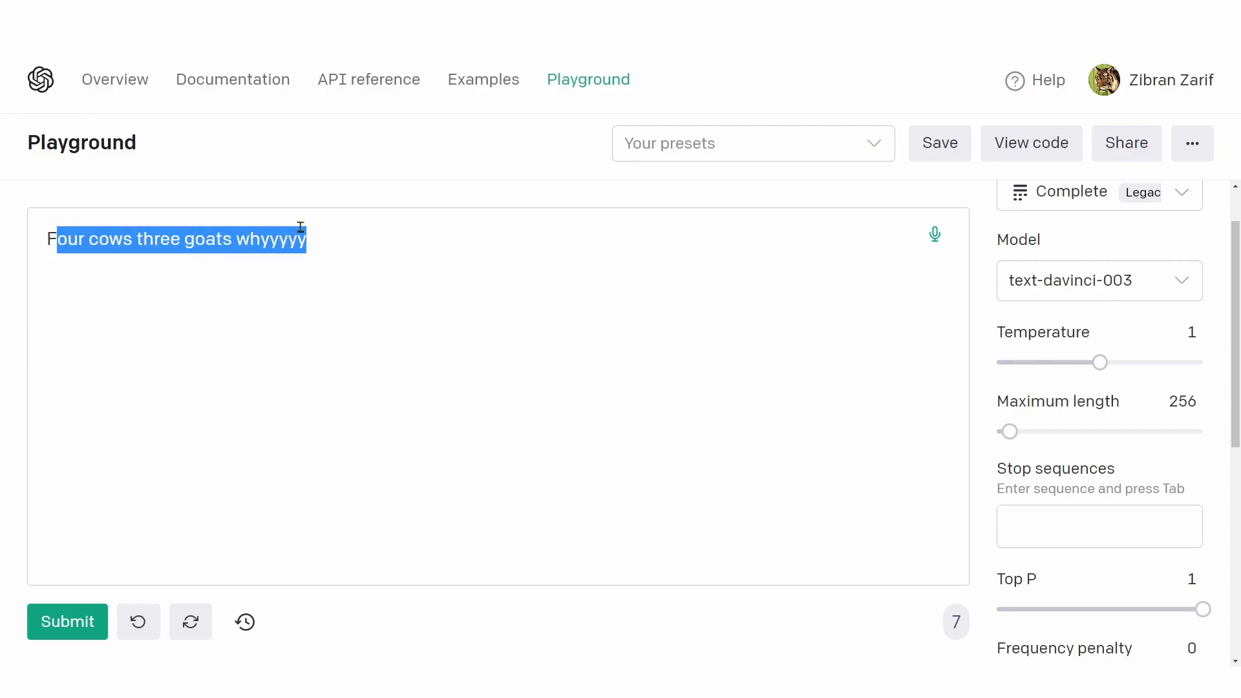
{"action": "key", "text": "ctrl+a"}
{"action": "type", "text": "Mr. Alien crashes into the Earth and realizes he is stuck forever. He has to adjust to his new life on Earth. But he has heard rumors that Earthlings are particularly hostile to outsiders. So he has decided to disguise himself as a human. But he wants to know how he can do so with his 2 heads, 3 eyes, 4 arms and 69 legs."}
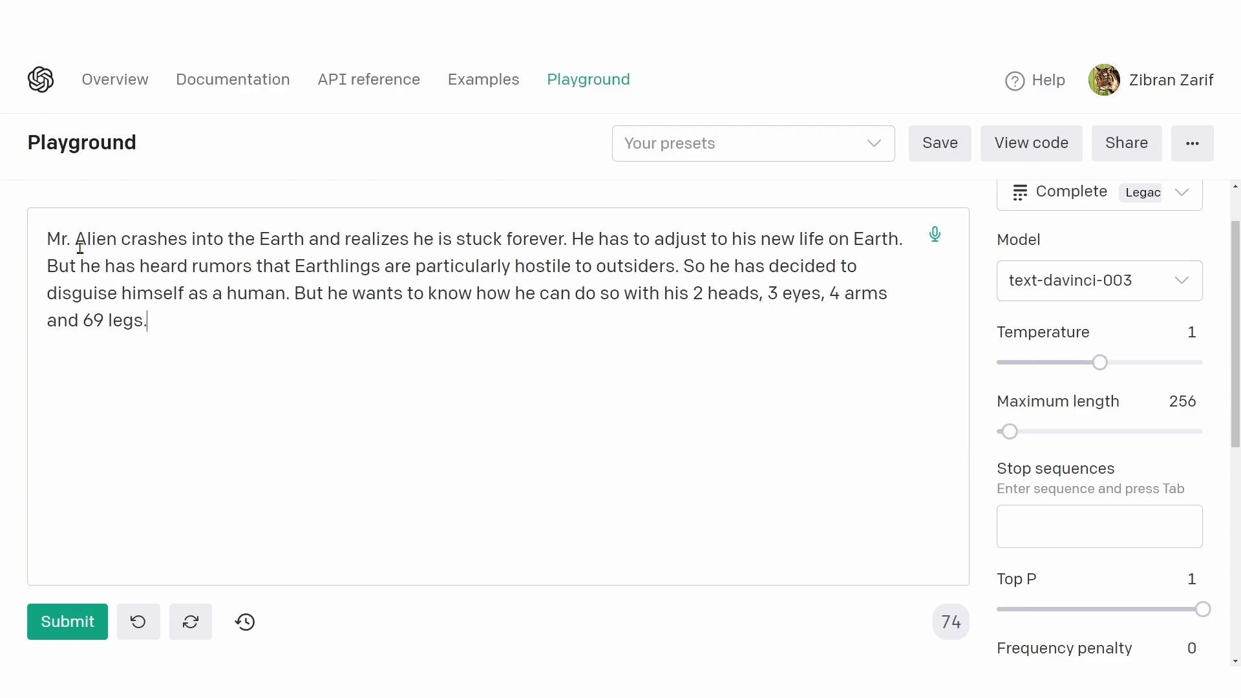
Step: Read through the key phrases of the Mr. Alien prompt and check the token count of the paragraph
{"action": "left_click_drag", "start_coordinate": [75, 241], "coordinate": [304, 239]}
{"action": "left_click_drag", "start_coordinate": [410, 240], "coordinate": [556, 245]}
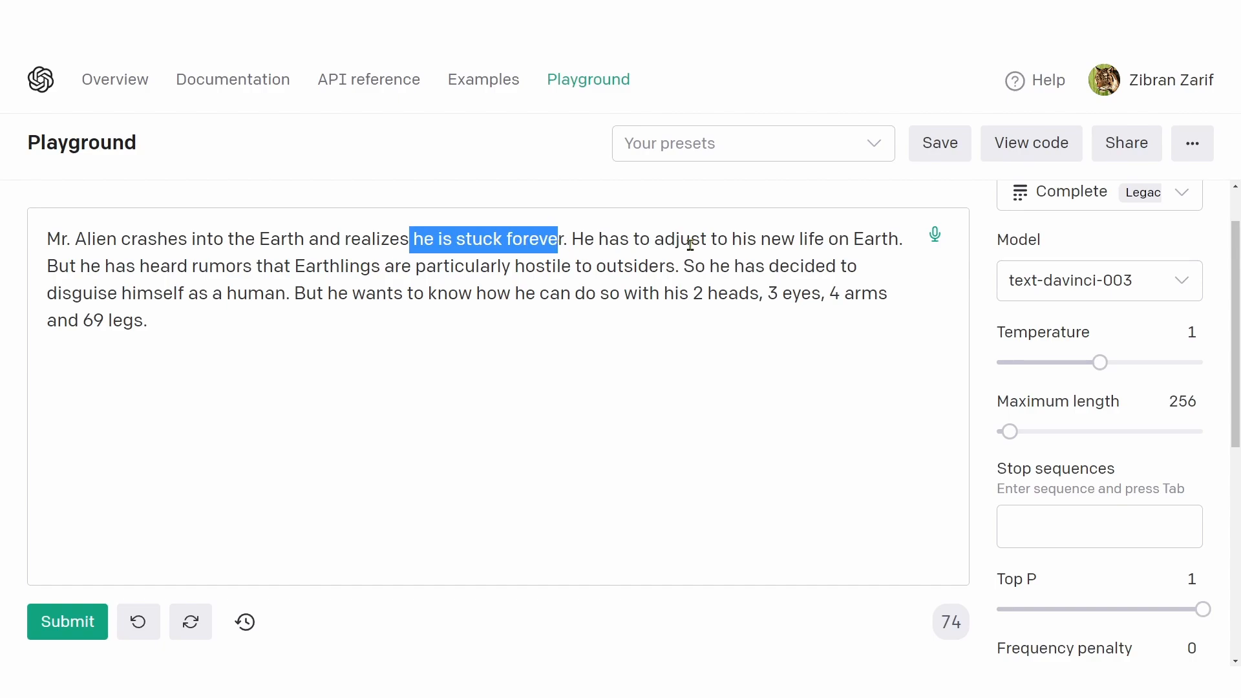
{"action": "left_click_drag", "start_coordinate": [689, 244], "coordinate": [889, 236]}
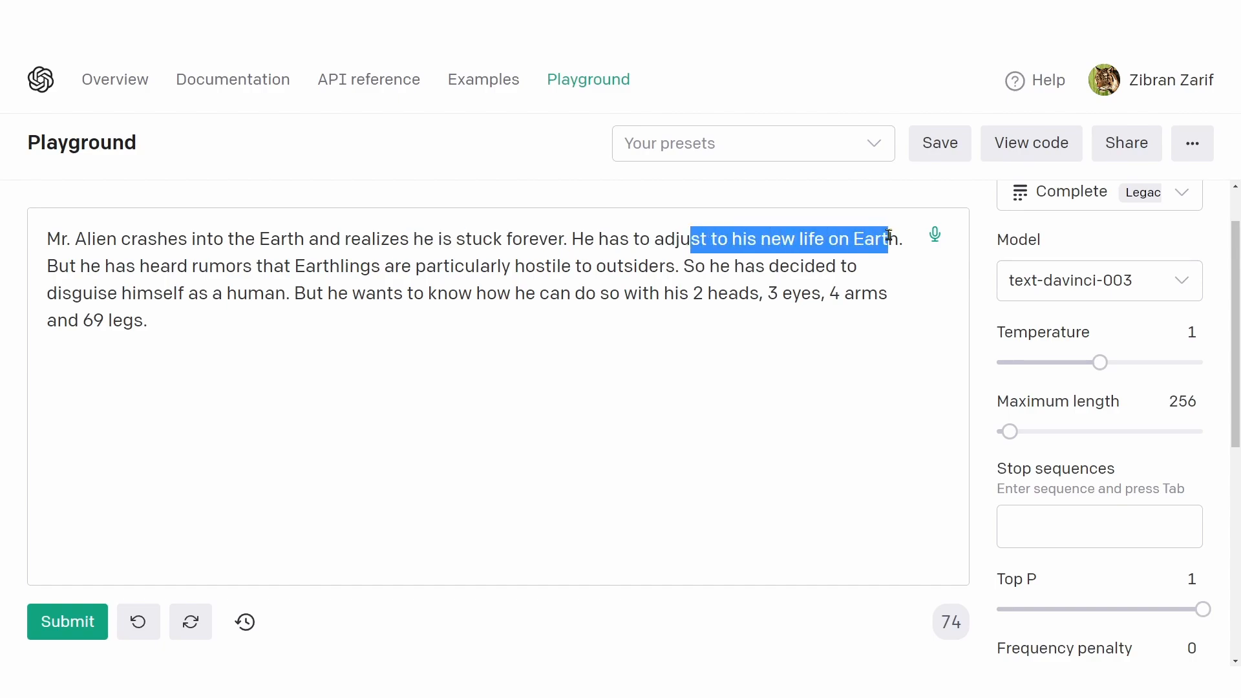
{"action": "left_click_drag", "start_coordinate": [62, 296], "coordinate": [274, 291]}
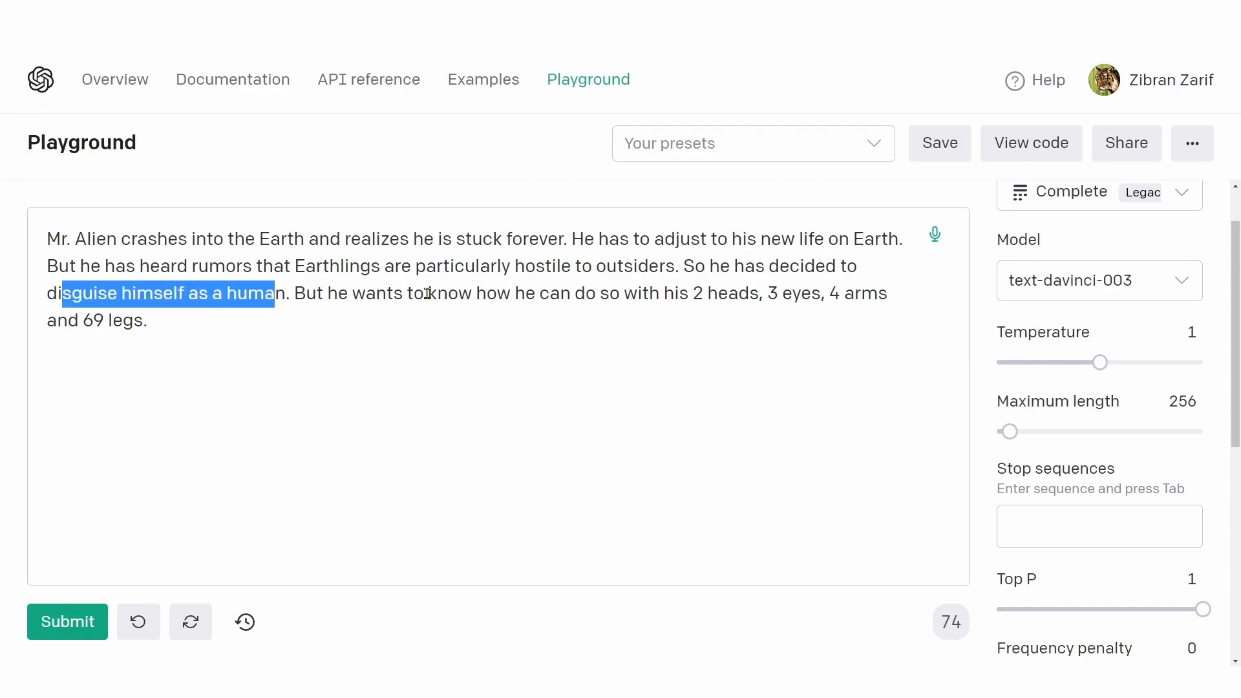
{"action": "left_click_drag", "start_coordinate": [487, 294], "coordinate": [876, 294]}
{"action": "left_click", "coordinate": [641, 295]}
{"action": "left_click", "coordinate": [828, 295]}
{"action": "left_click_drag", "start_coordinate": [79, 322], "coordinate": [134, 322]}
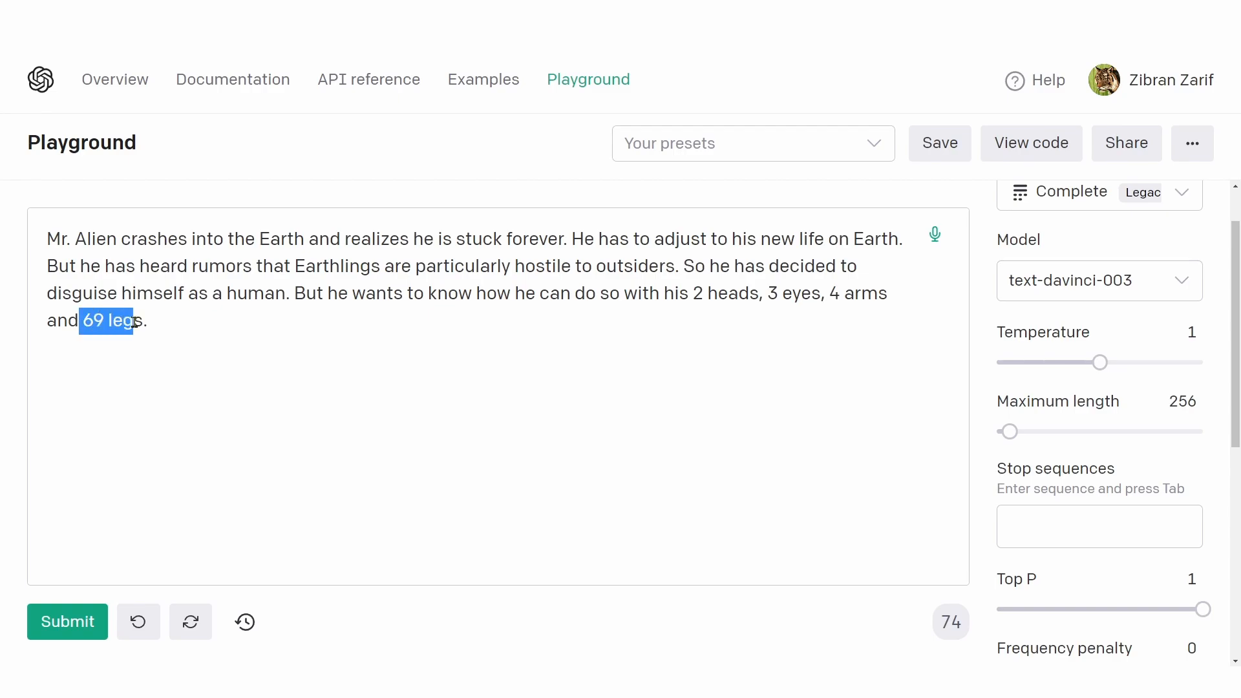
{"action": "left_click_drag", "start_coordinate": [155, 324], "coordinate": [43, 234]}
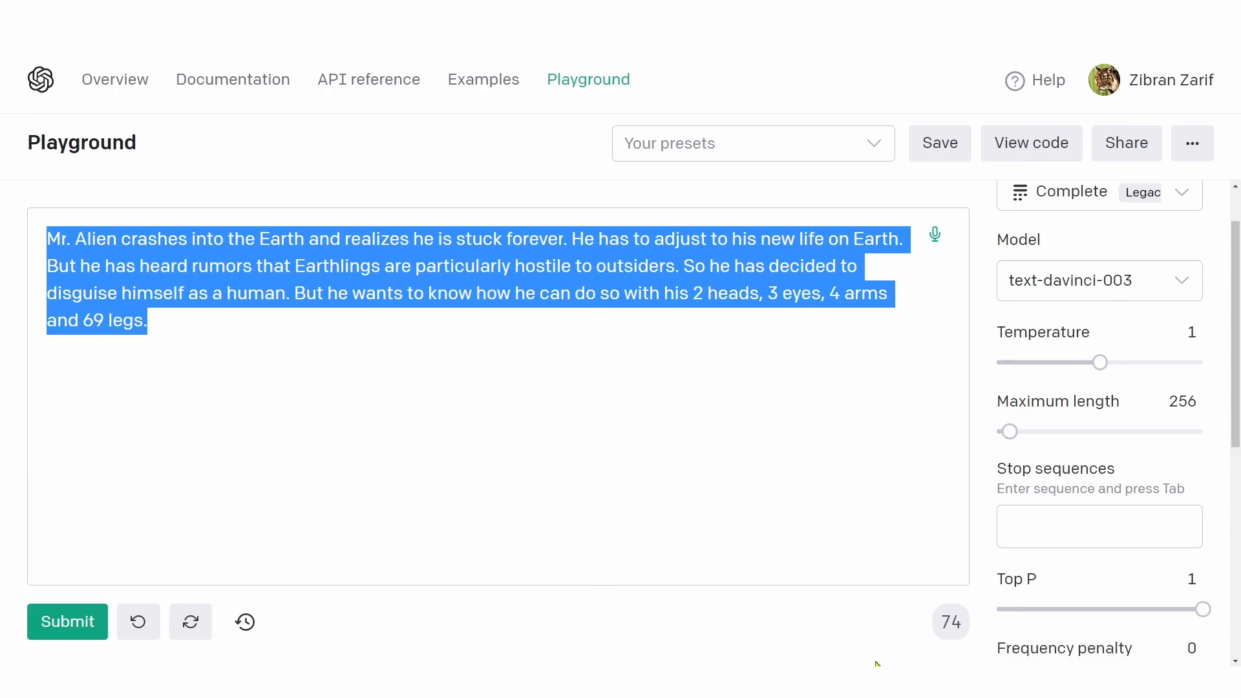
{"action": "left_click", "coordinate": [964, 634]}
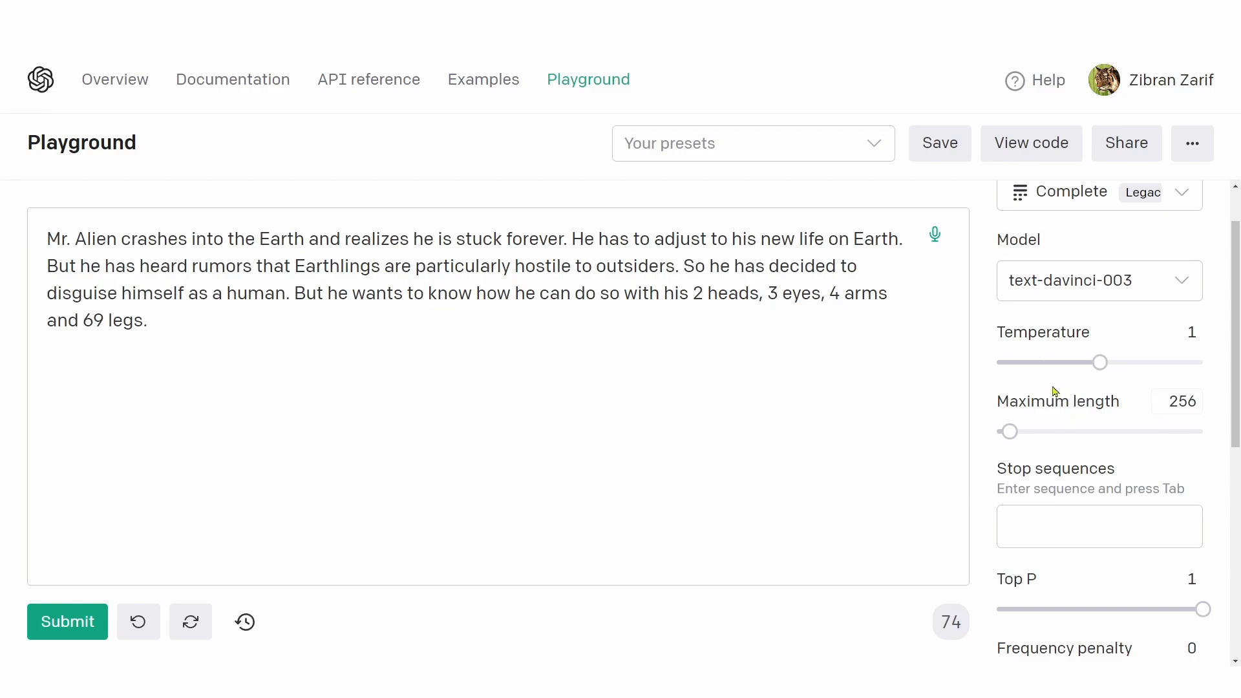
Step: Read the description of Maximum length and submit the Mr. Alien prompt to generate a completion
{"action": "mouse_move", "coordinate": [1110, 405]}
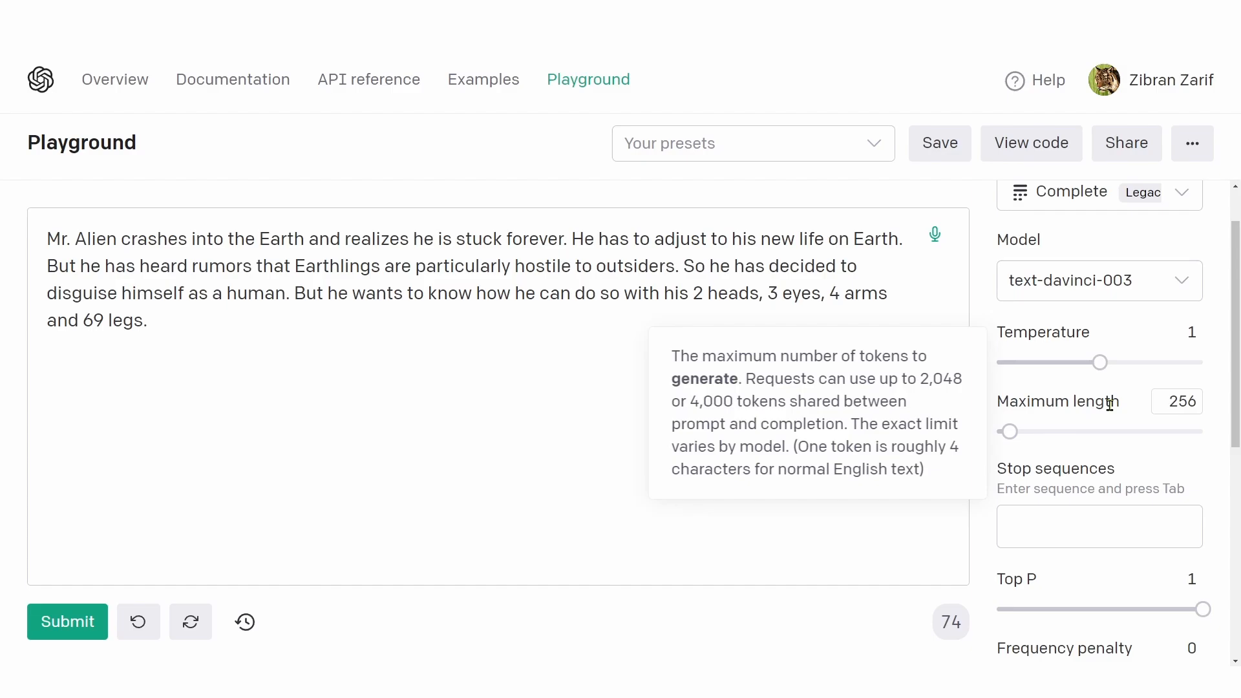
{"action": "left_click_drag", "start_coordinate": [150, 324], "coordinate": [72, 253]}
{"action": "left_click", "coordinate": [157, 310]}
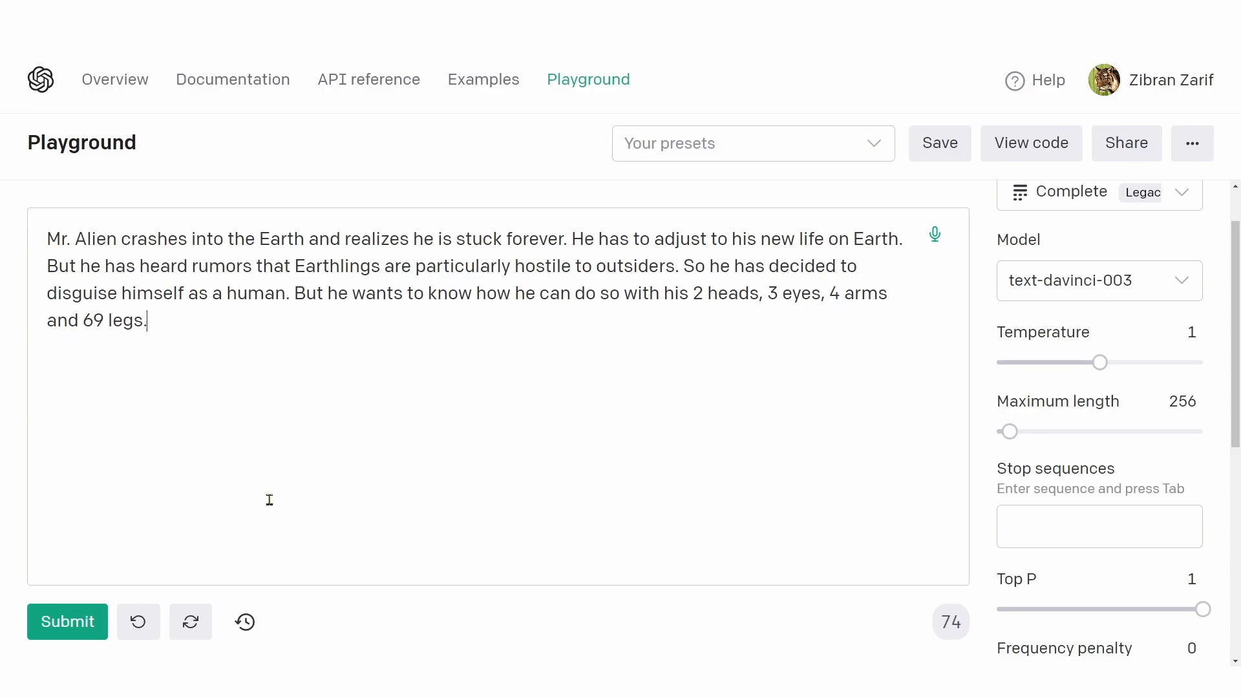
{"action": "left_click", "coordinate": [82, 629]}
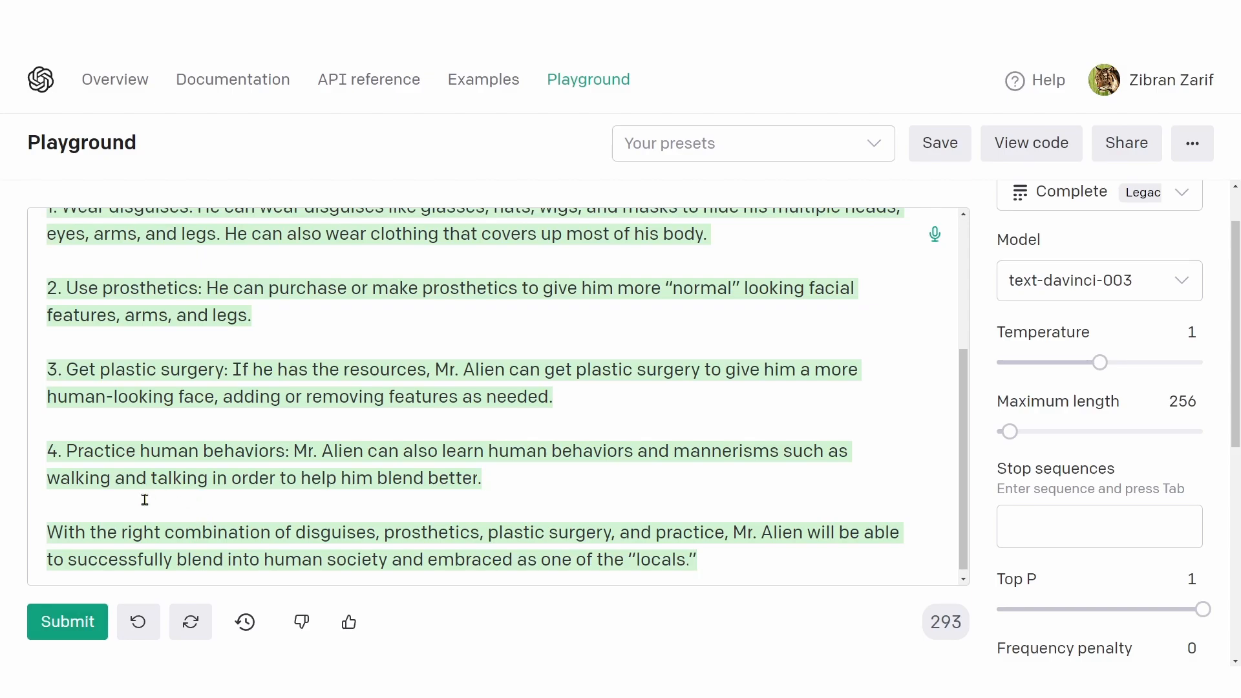
Step: Read through the generated completion, examining each numbered suggestion for disguising Mr. Alien and the closing paragraph
{"action": "scroll", "coordinate": [145, 499], "scroll_direction": "up", "scroll_amount": 4}
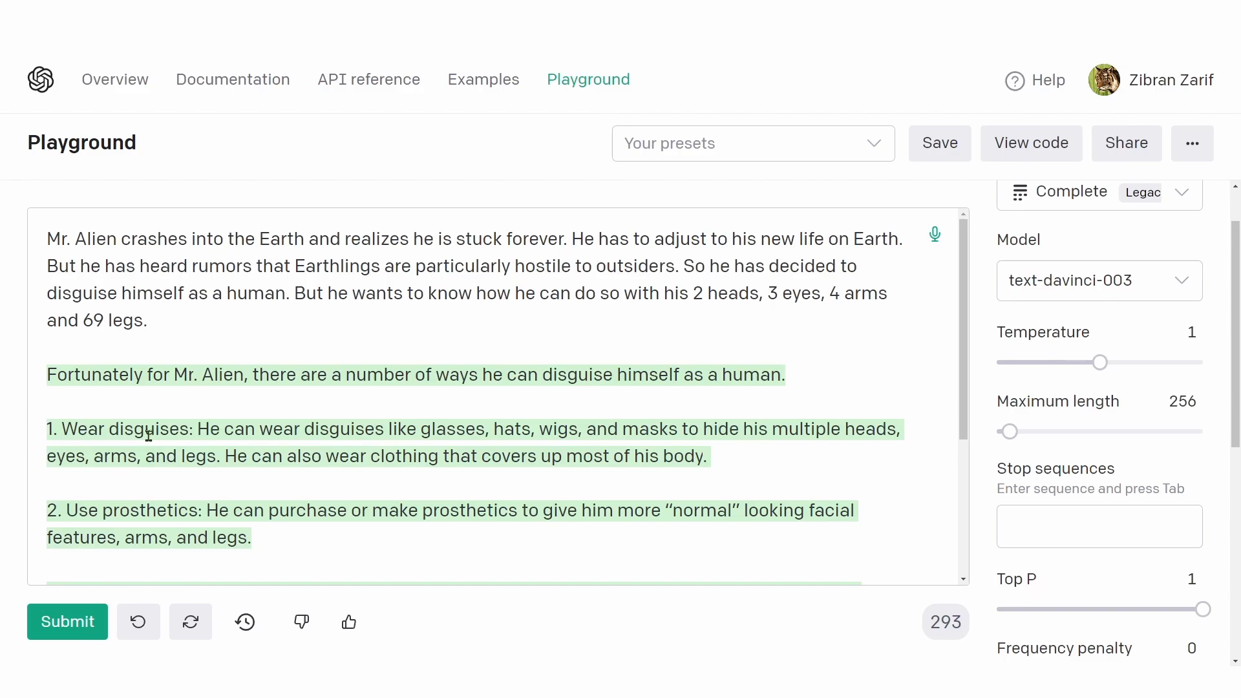
{"action": "scroll", "coordinate": [148, 436], "scroll_direction": "down", "scroll_amount": 2}
{"action": "left_click_drag", "start_coordinate": [88, 300], "coordinate": [170, 300]}
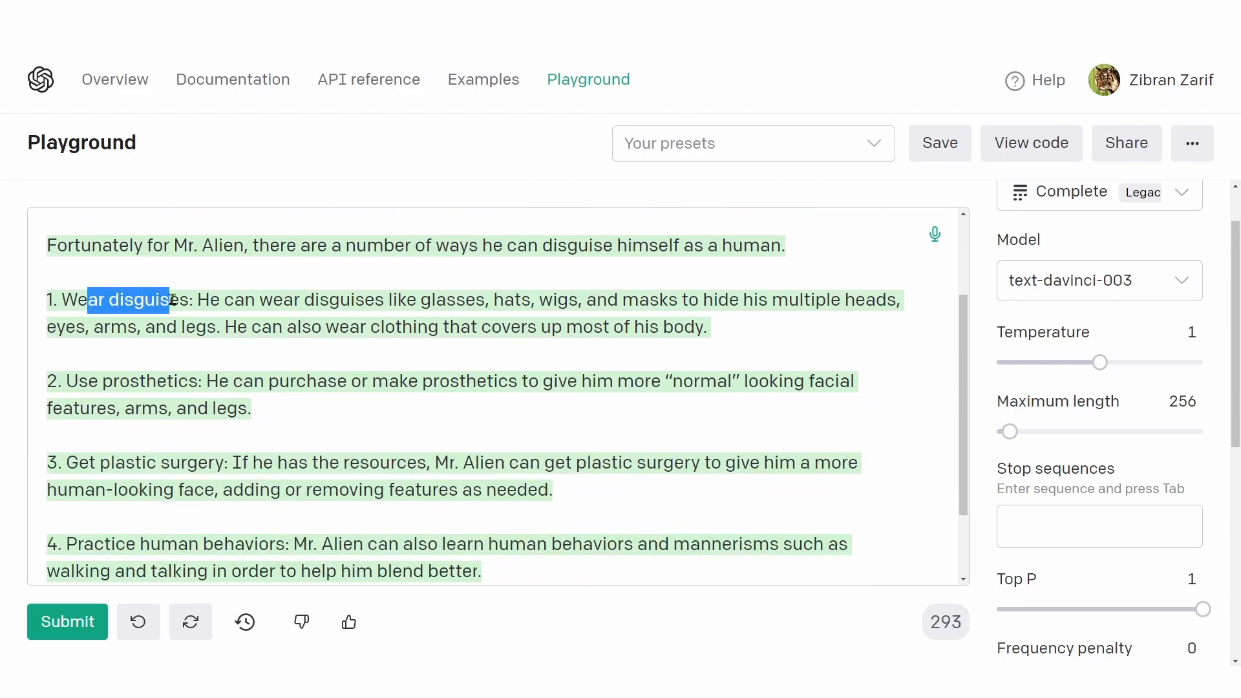
{"action": "left_click_drag", "start_coordinate": [88, 382], "coordinate": [198, 382]}
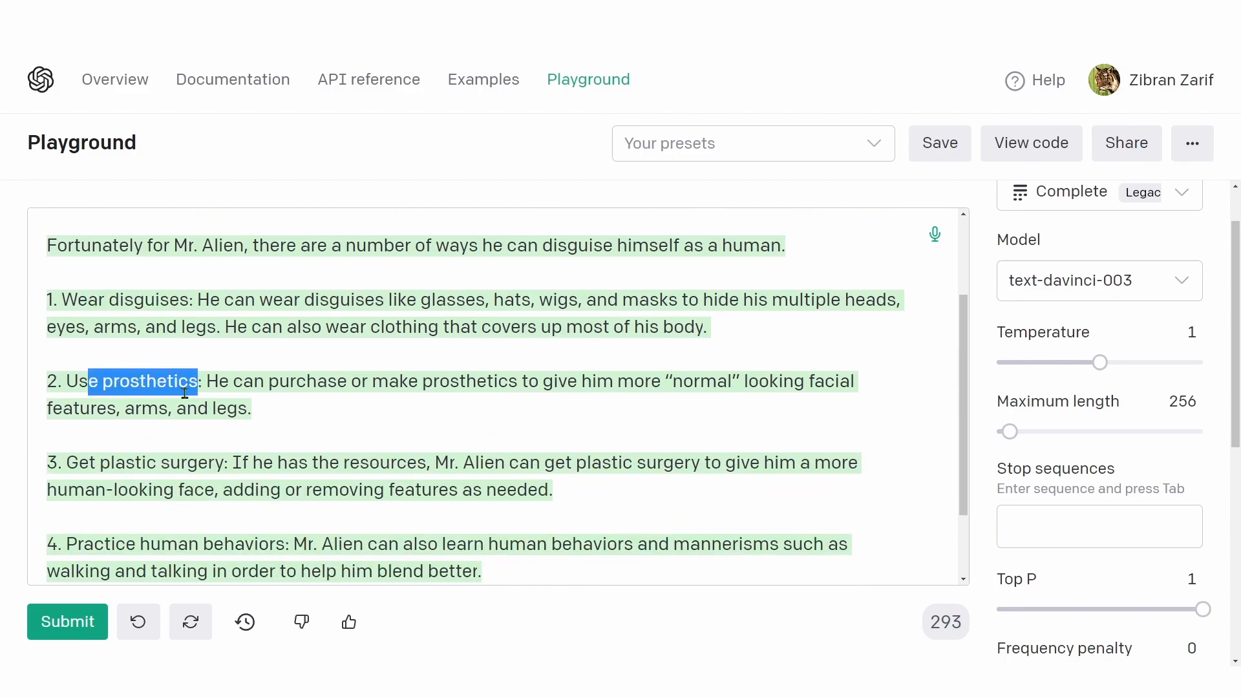
{"action": "left_click_drag", "start_coordinate": [110, 463], "coordinate": [220, 463]}
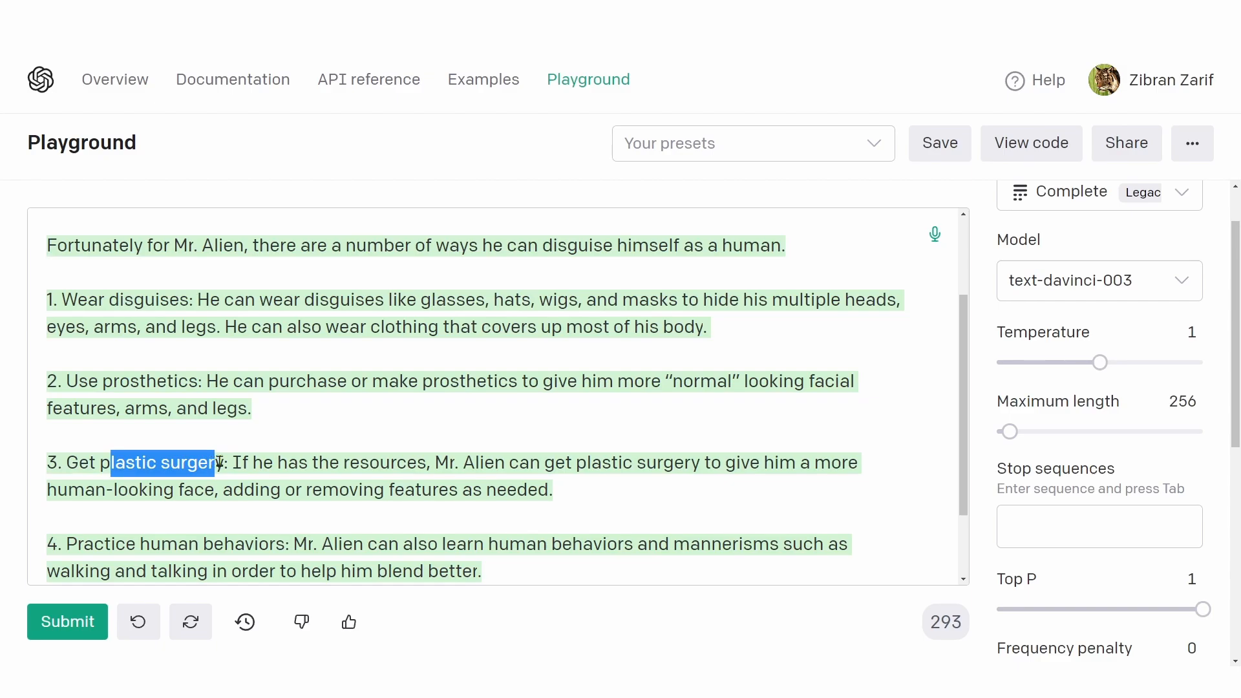
{"action": "left_click_drag", "start_coordinate": [116, 545], "coordinate": [231, 546]}
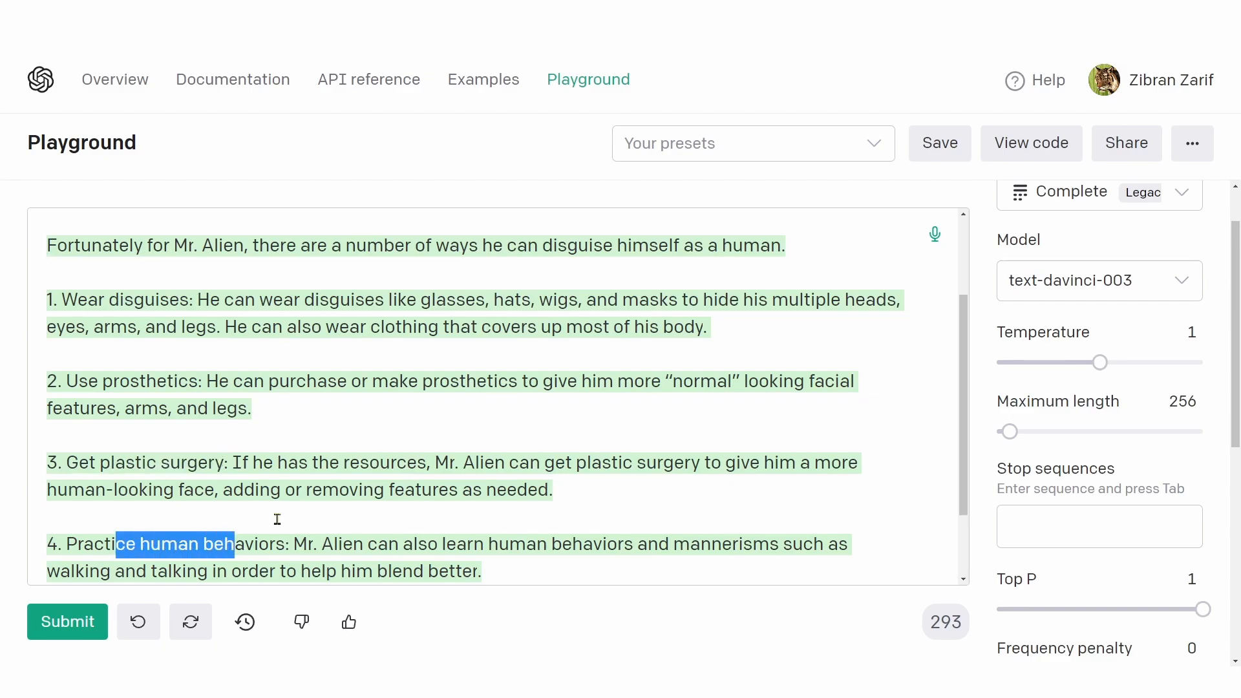
{"action": "scroll", "coordinate": [277, 520], "scroll_direction": "down", "scroll_amount": 2}
{"action": "scroll", "coordinate": [277, 520], "scroll_direction": "up", "scroll_amount": 3}
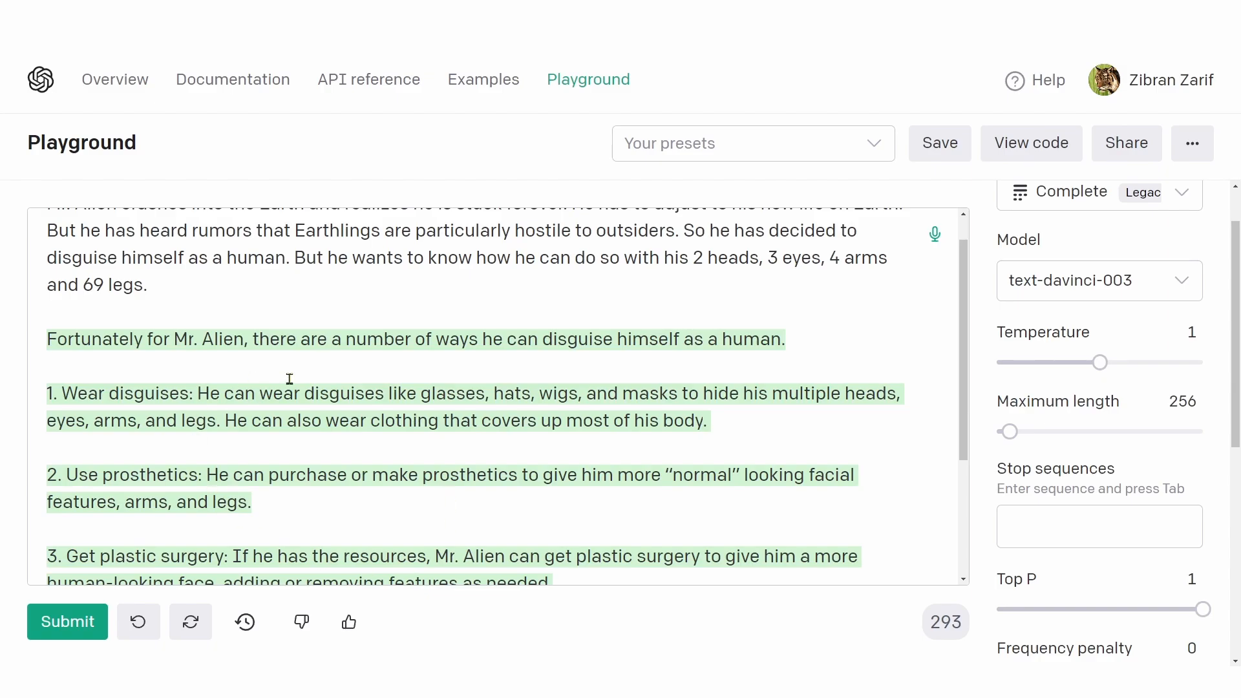
{"action": "scroll", "coordinate": [288, 380], "scroll_direction": "up", "scroll_amount": 1}
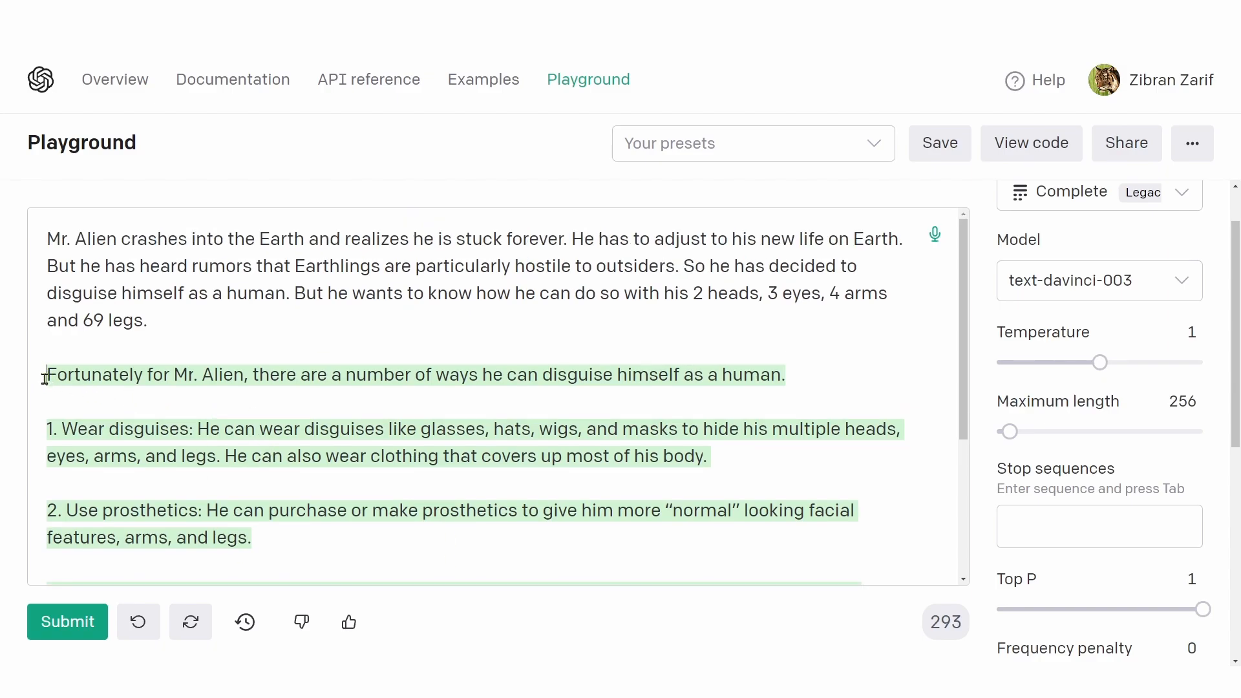
Step: Delete the original Mr. Alien prompt paragraph above the completion and check the token count of the remaining generated text
{"action": "left_click_drag", "start_coordinate": [39, 334], "coordinate": [37, 247]}
{"action": "key", "text": "ctrl+c"}
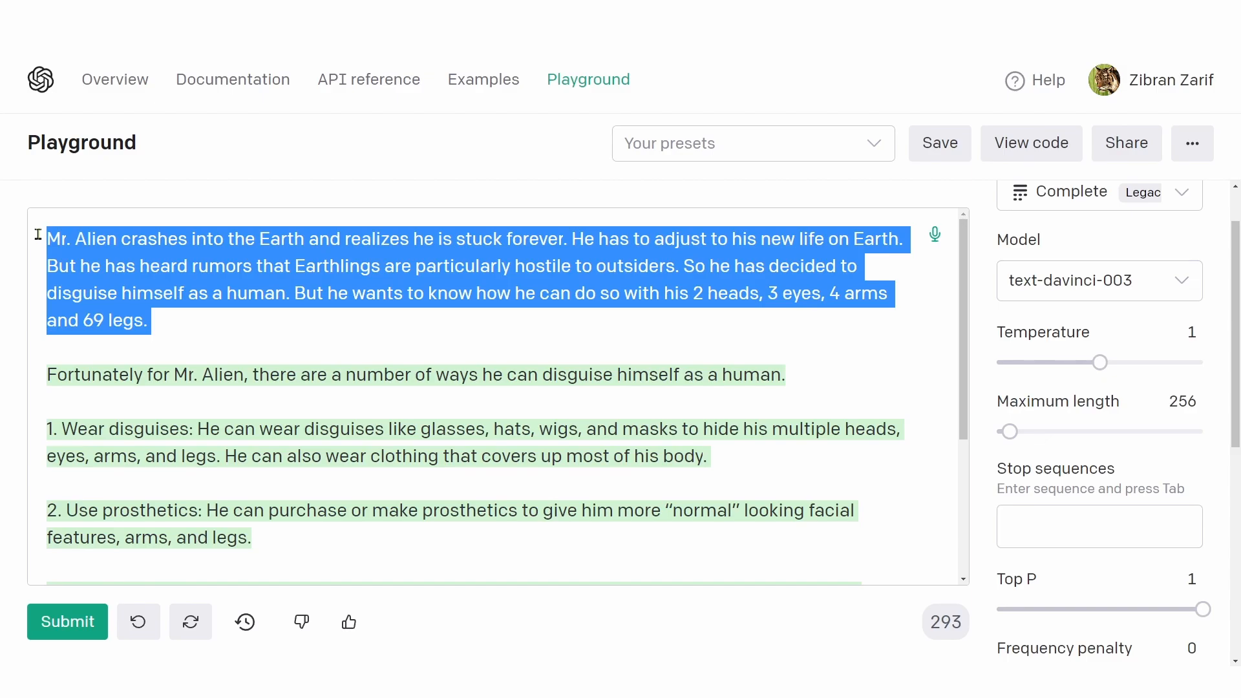
{"action": "key", "text": "BackSpace"}
{"action": "scroll", "coordinate": [95, 315], "scroll_direction": "down", "scroll_amount": 3}
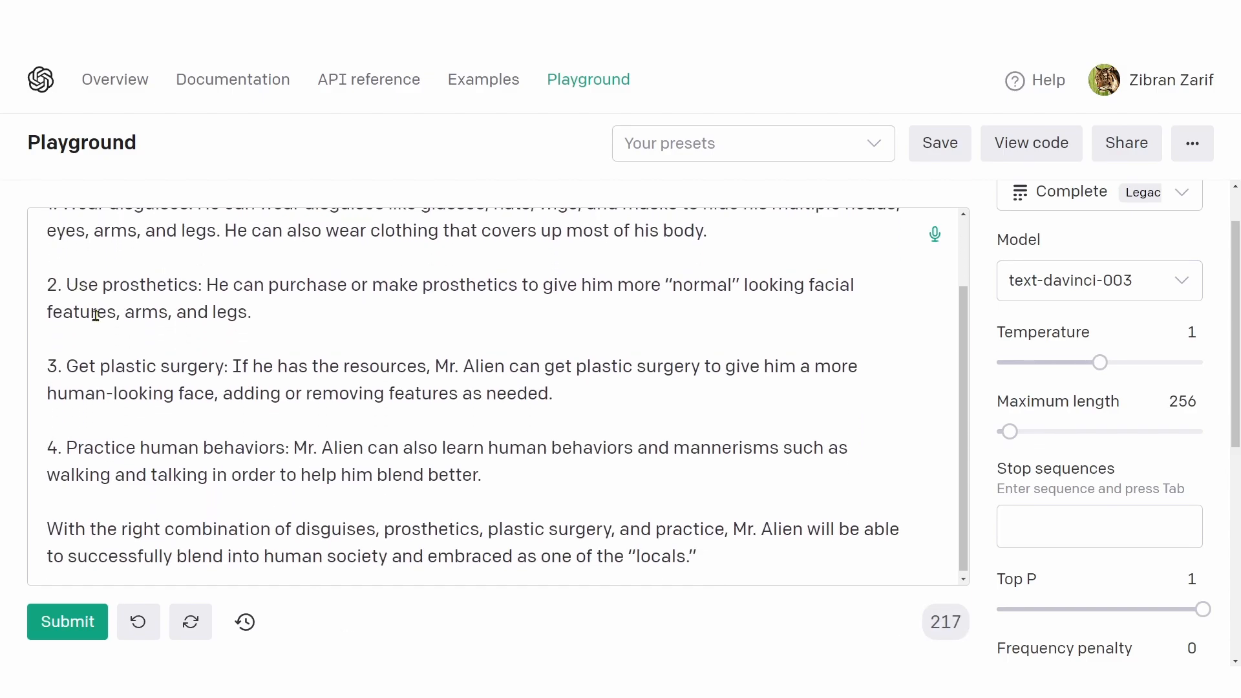
{"action": "scroll", "coordinate": [117, 329], "scroll_direction": "up", "scroll_amount": 2}
{"action": "key", "text": "ctrl+a"}
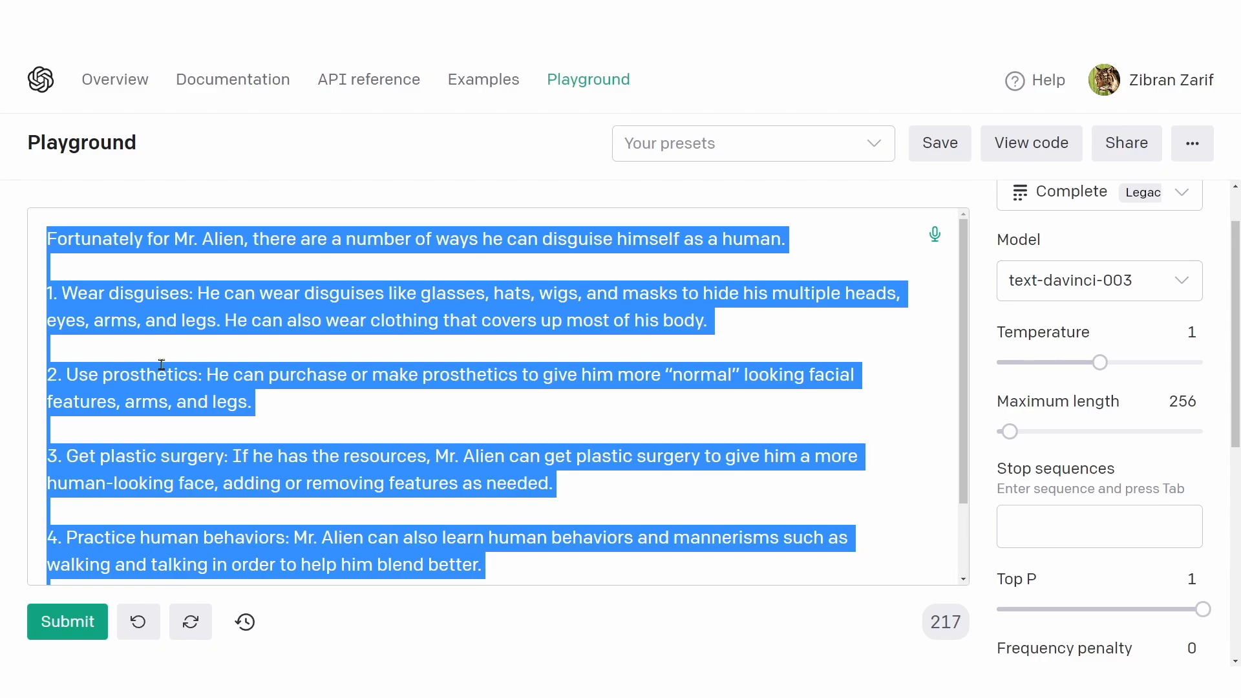
{"action": "scroll", "coordinate": [164, 369], "scroll_direction": "down", "scroll_amount": 2}
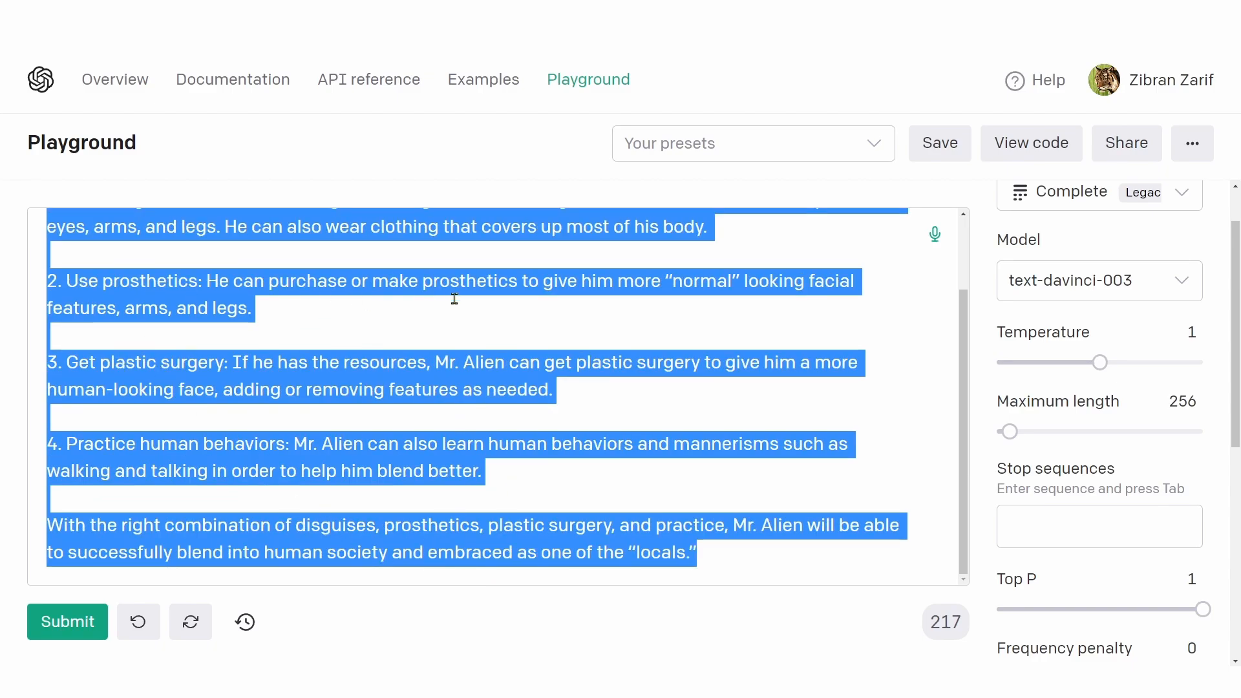
{"action": "left_click", "coordinate": [959, 634]}
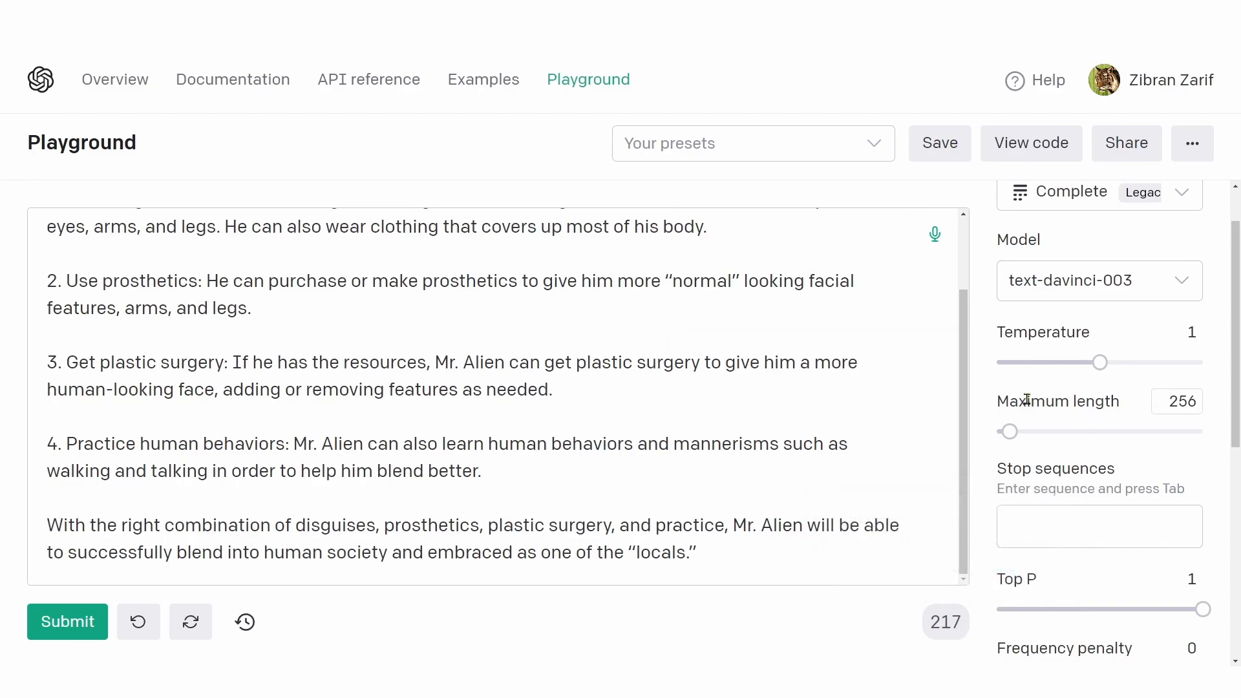
Step: Compare the Maximum length setting with the token count of the generated disguise suggestions
{"action": "mouse_move", "coordinate": [1031, 402]}
{"action": "left_click_drag", "start_coordinate": [146, 281], "coordinate": [605, 516]}
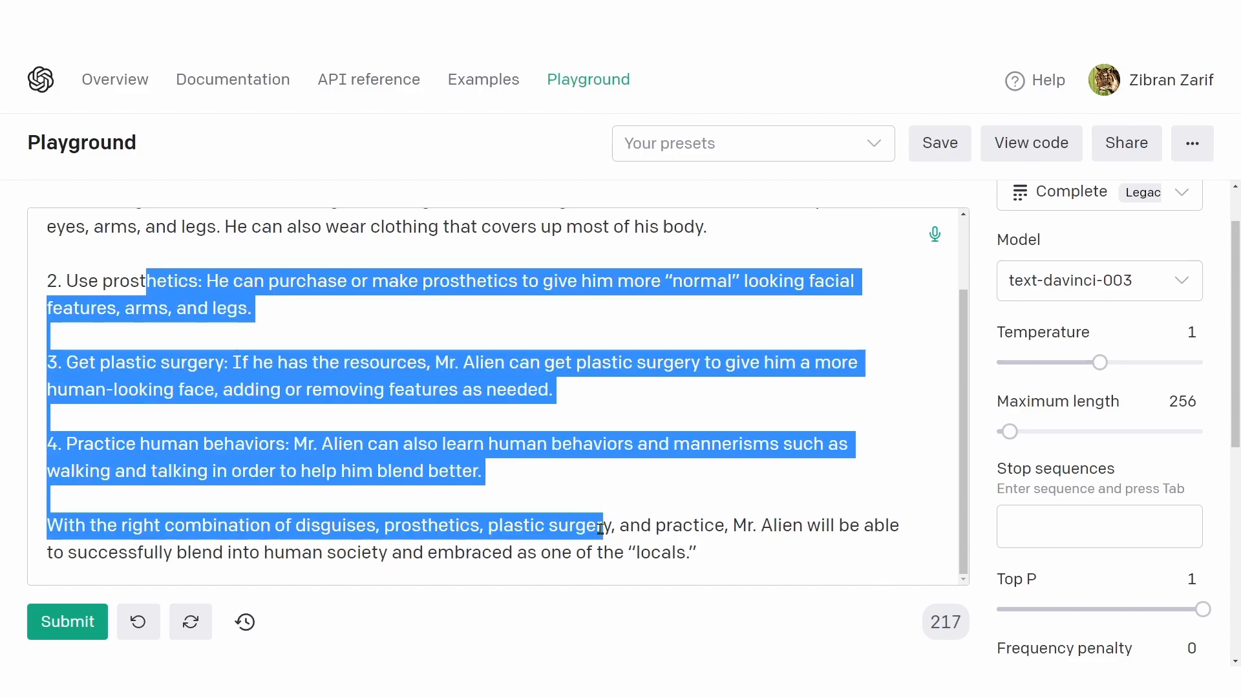
{"action": "left_click", "coordinate": [968, 637]}
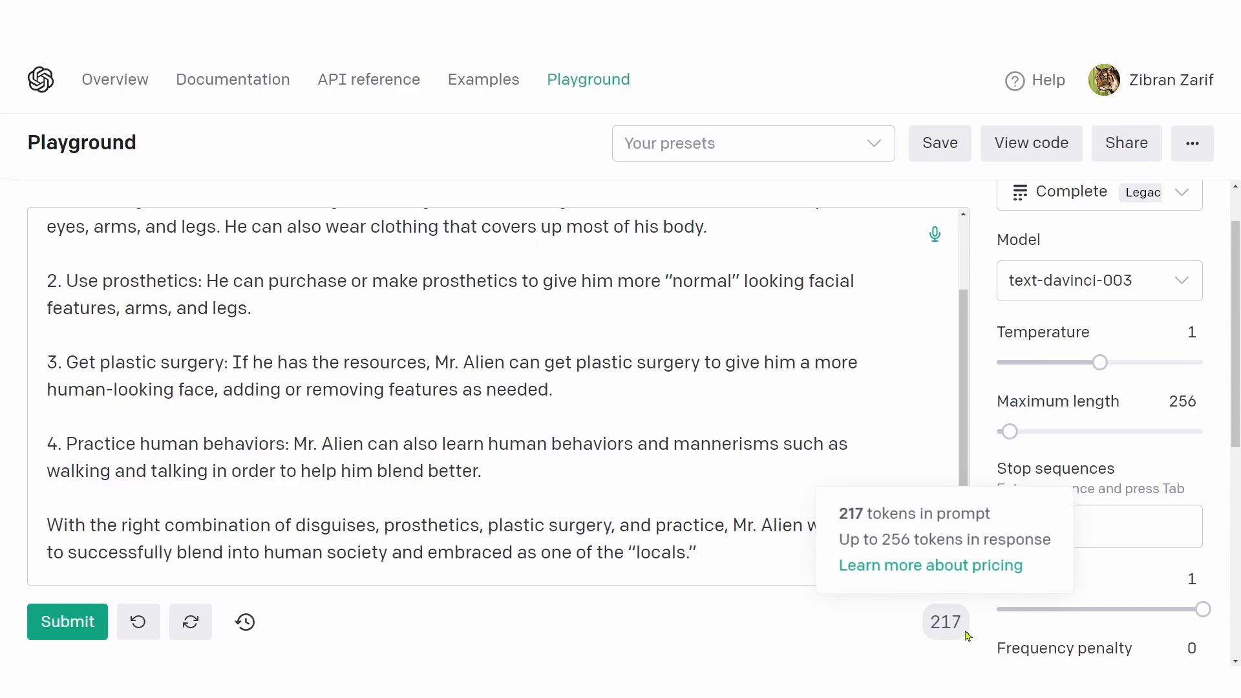
Step: Set Maximum length to 10 tokens
{"action": "mouse_move", "coordinate": [1184, 405]}
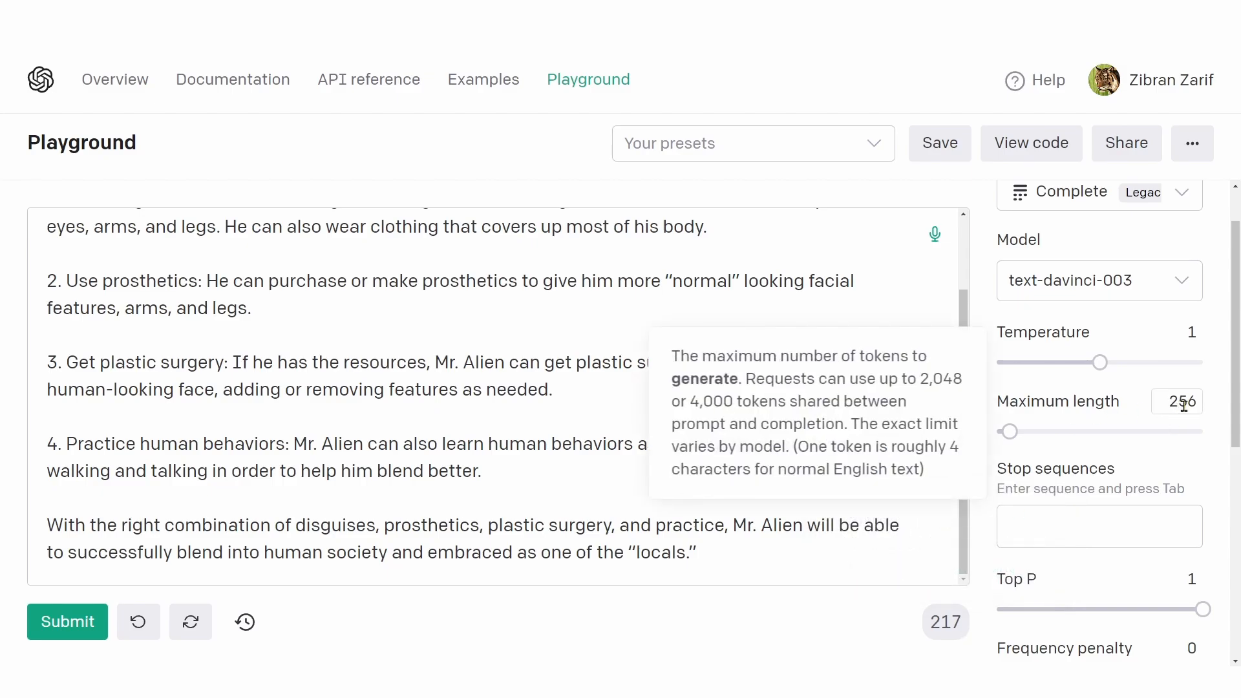
{"action": "double_click", "coordinate": [1184, 406]}
{"action": "type", "text": "10"}
Step: Replace all the generated text with the original Mr. Alien prompt paragraph and submit it for a completion
{"action": "double_click", "coordinate": [446, 517]}
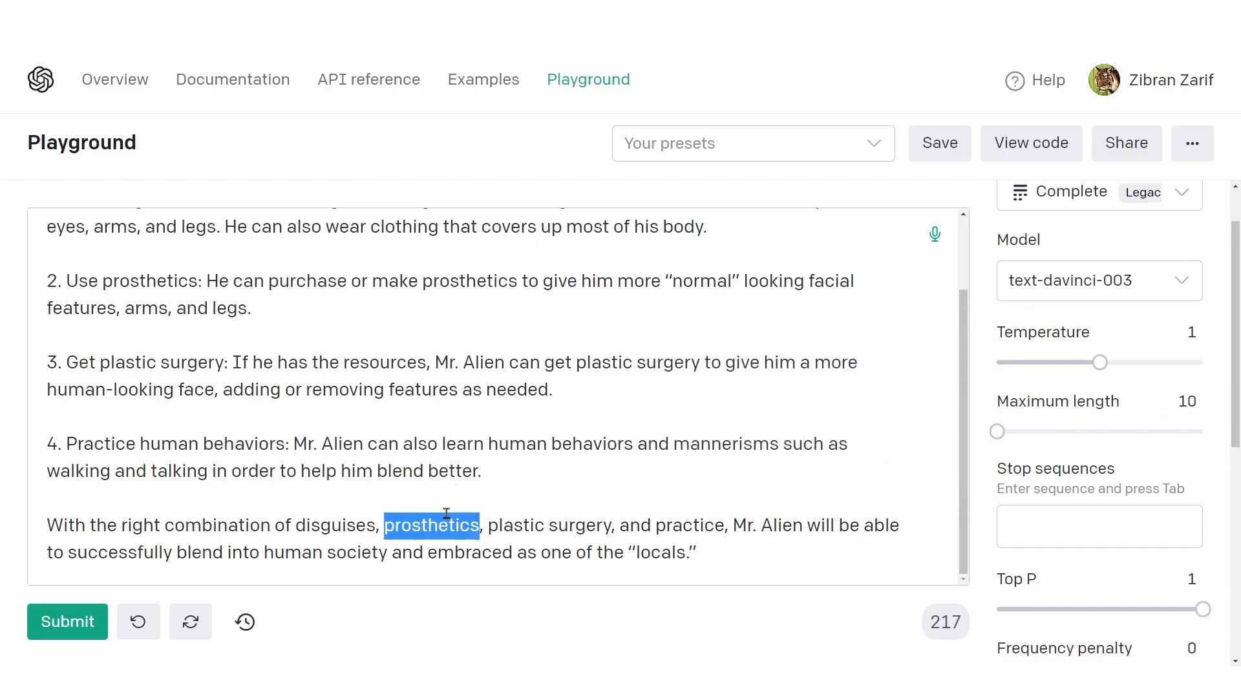
{"action": "key", "text": "ctrl+a"}
{"action": "key", "text": "ctrl+v"}
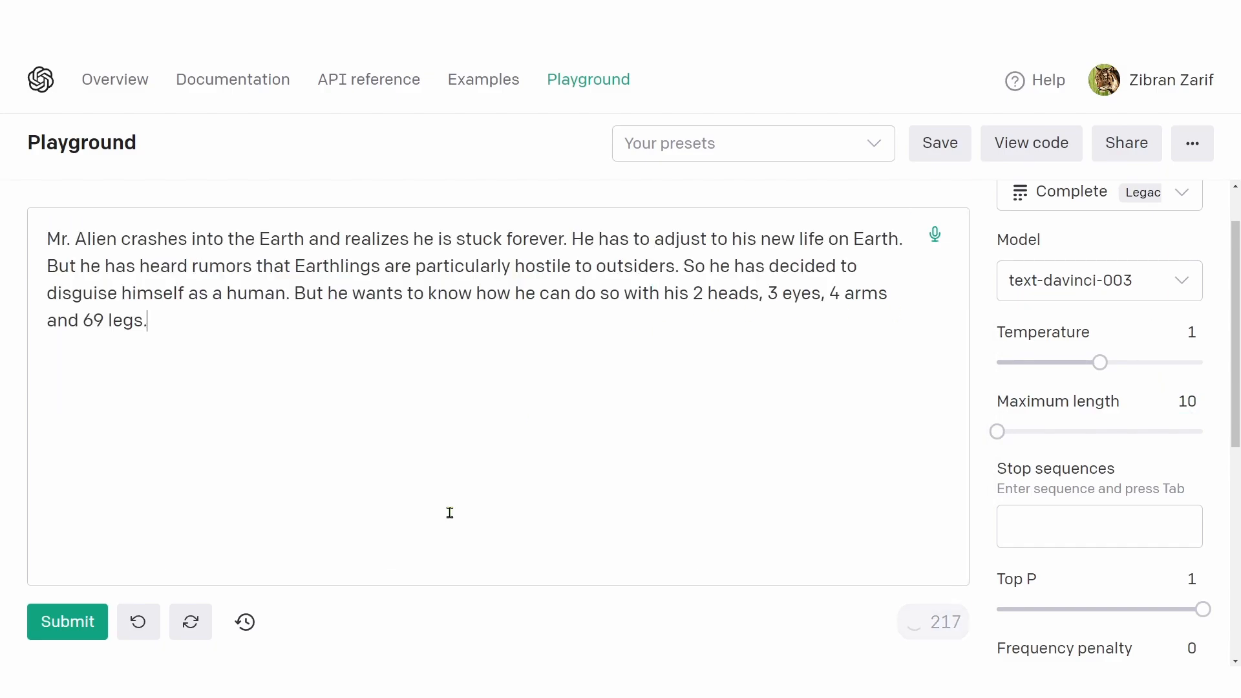
{"action": "left_click", "coordinate": [68, 624]}
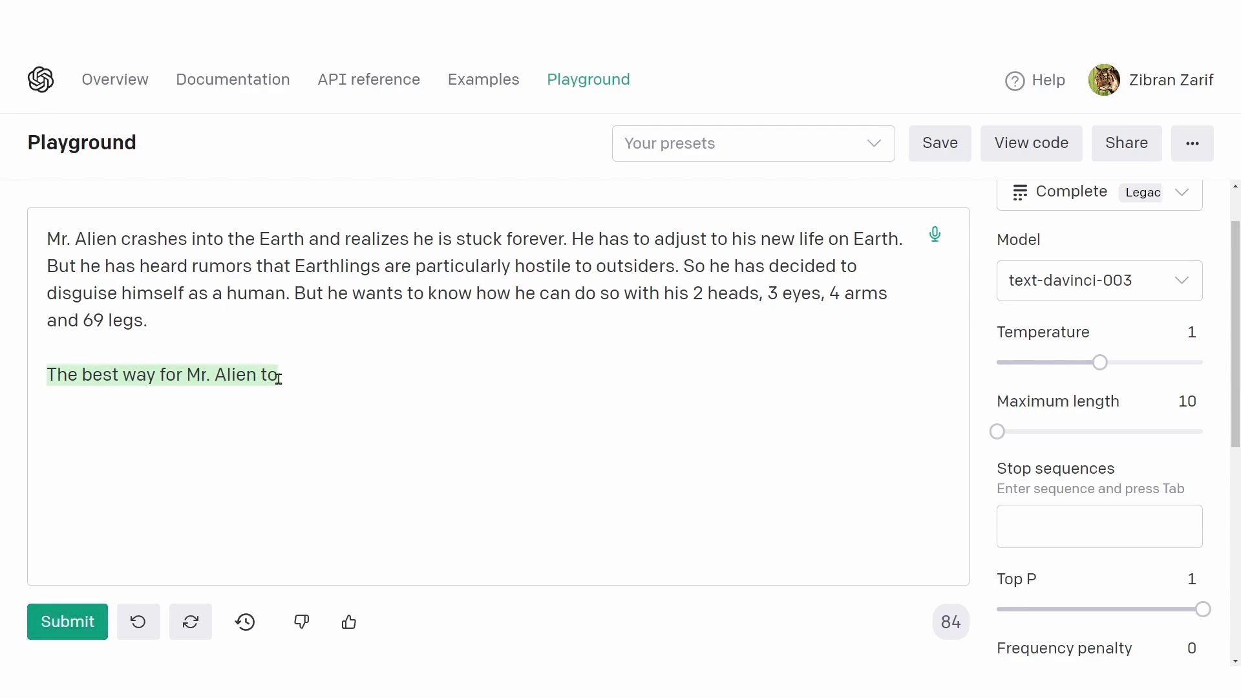
Step: Delete the Mr. Alien prompt paragraph above the short completion and check the token count of the remaining phrase
{"action": "left_click_drag", "start_coordinate": [277, 377], "coordinate": [41, 378]}
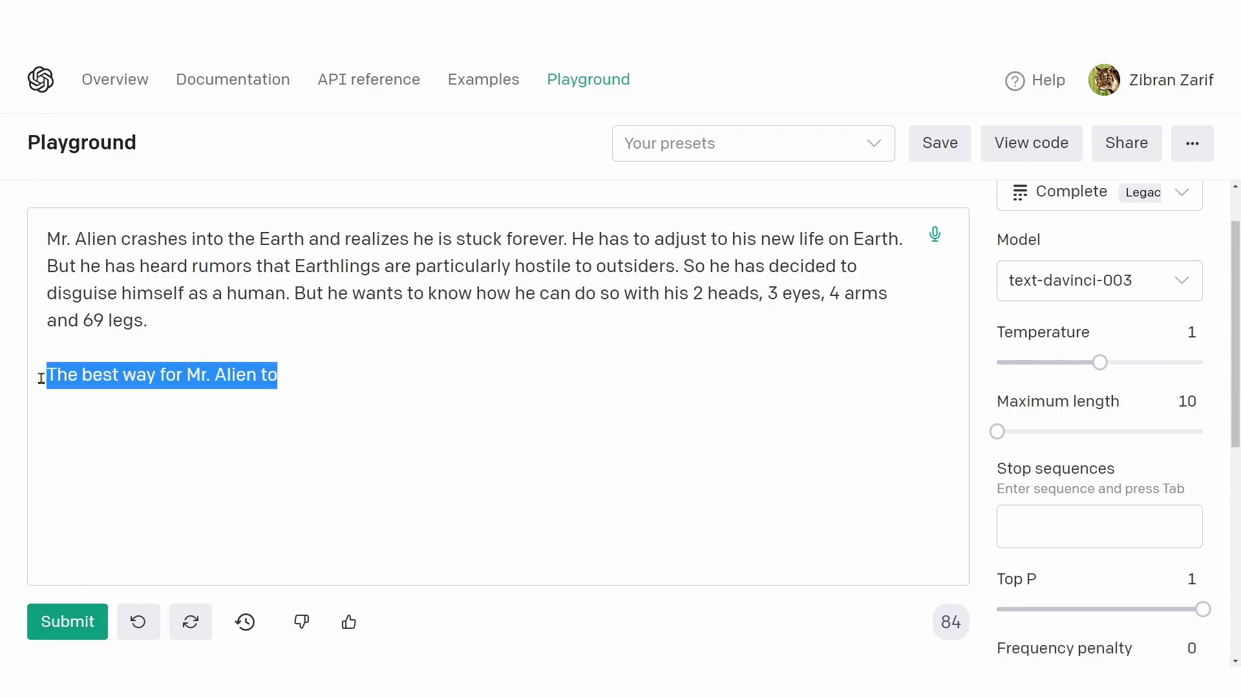
{"action": "left_click", "coordinate": [283, 380]}
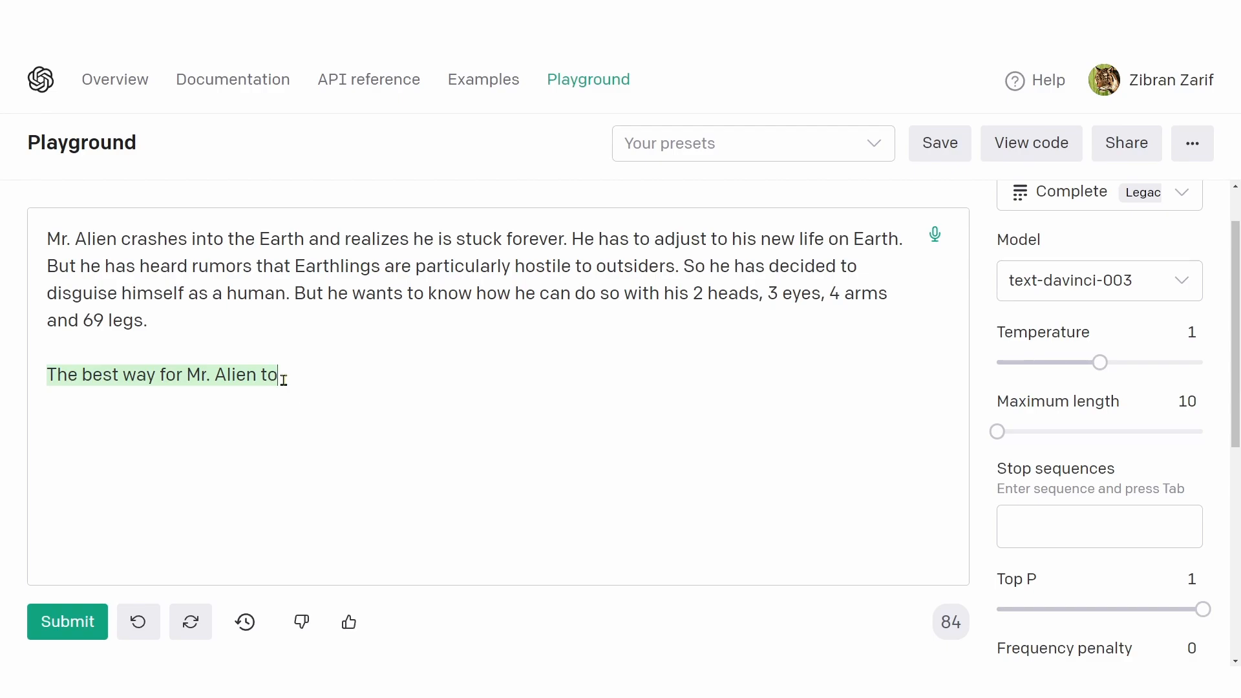
{"action": "left_click_drag", "start_coordinate": [283, 380], "coordinate": [33, 244]}
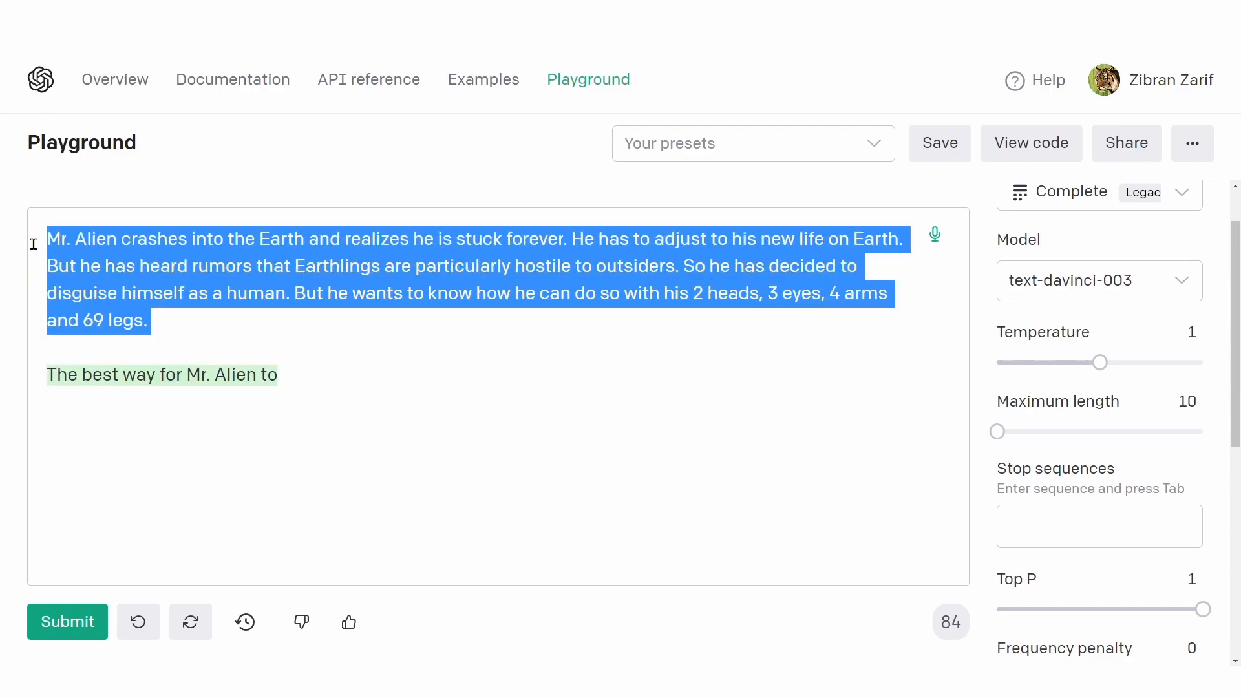
{"action": "key", "text": "BackSpace"}
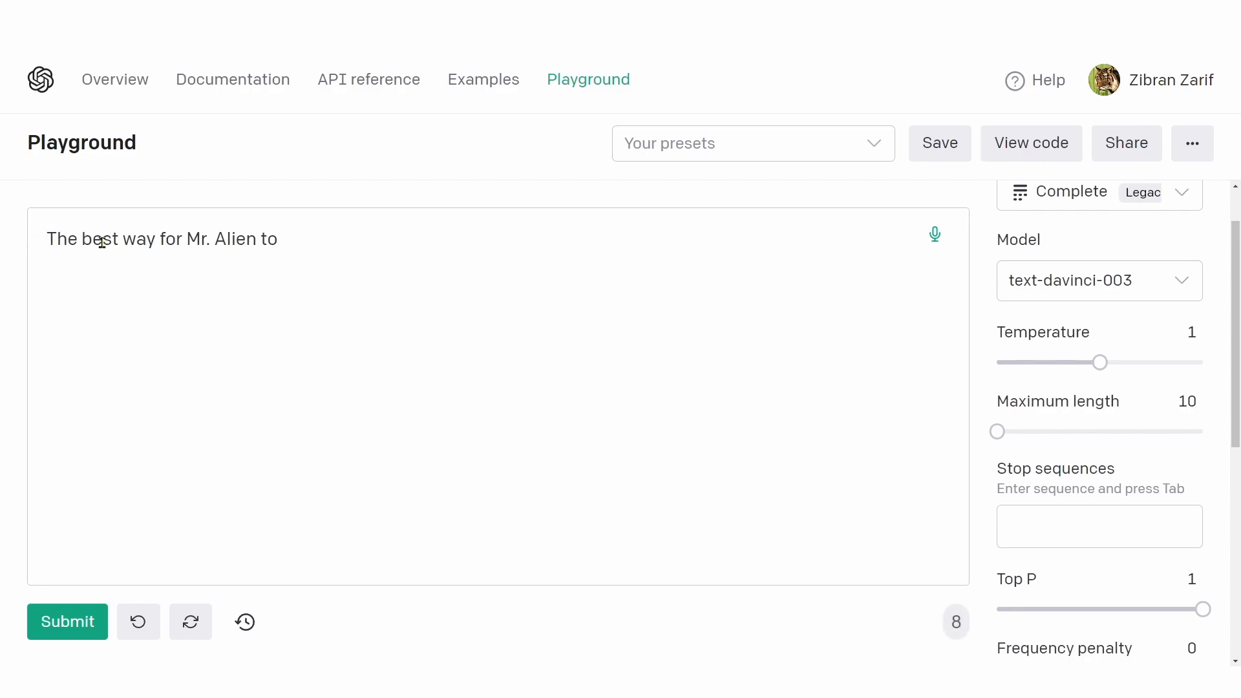
{"action": "left_click_drag", "start_coordinate": [48, 240], "coordinate": [278, 238]}
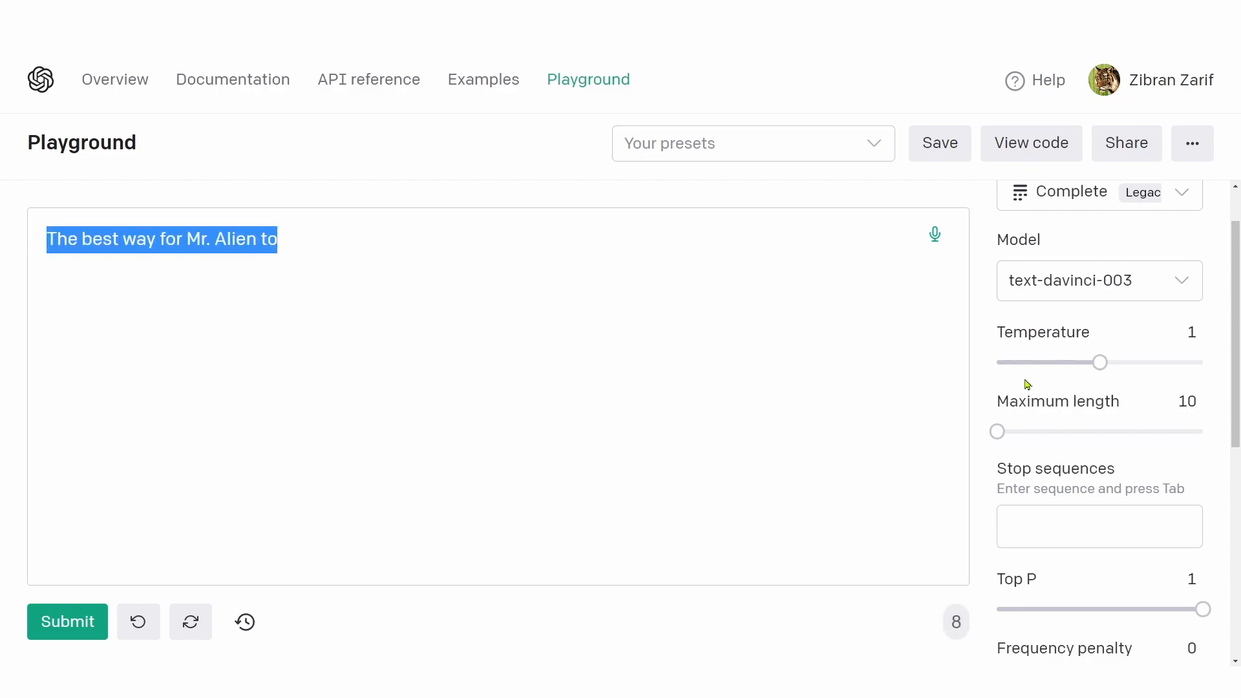
{"action": "left_click", "coordinate": [966, 636]}
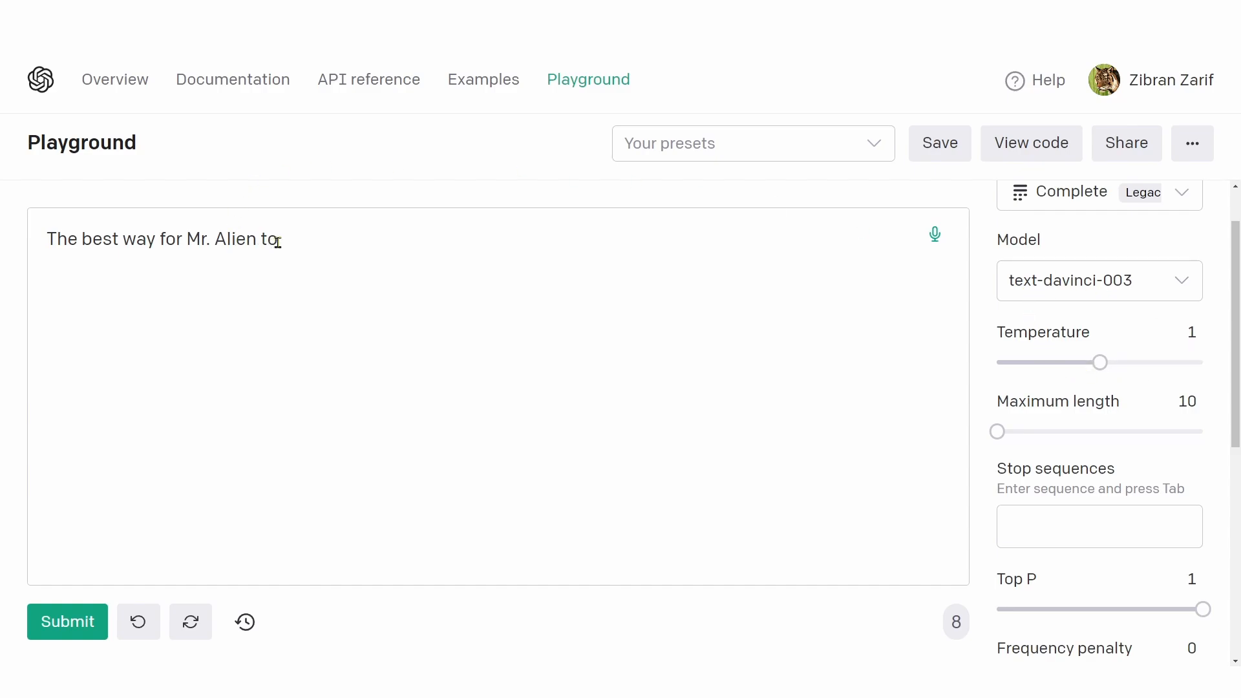
{"action": "left_click_drag", "start_coordinate": [278, 243], "coordinate": [2, 247]}
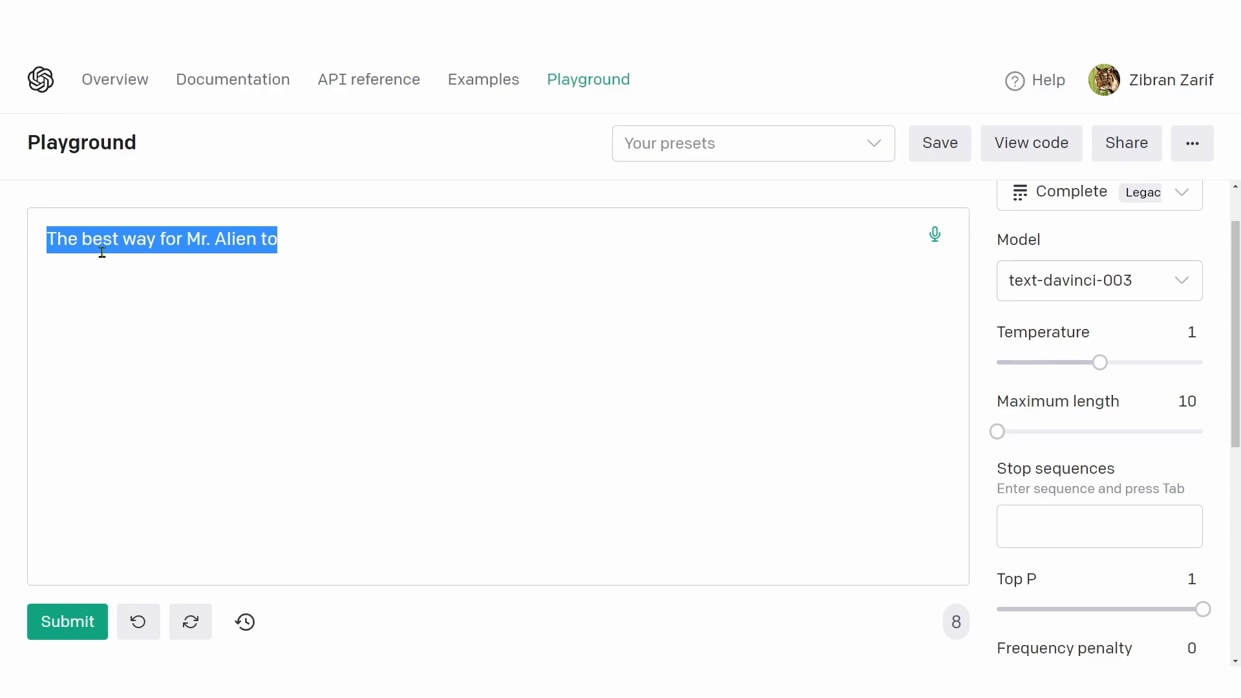
Step: Read the description of Maximum length, try a much higher value, and set it to 273
{"action": "mouse_move", "coordinate": [1080, 403]}
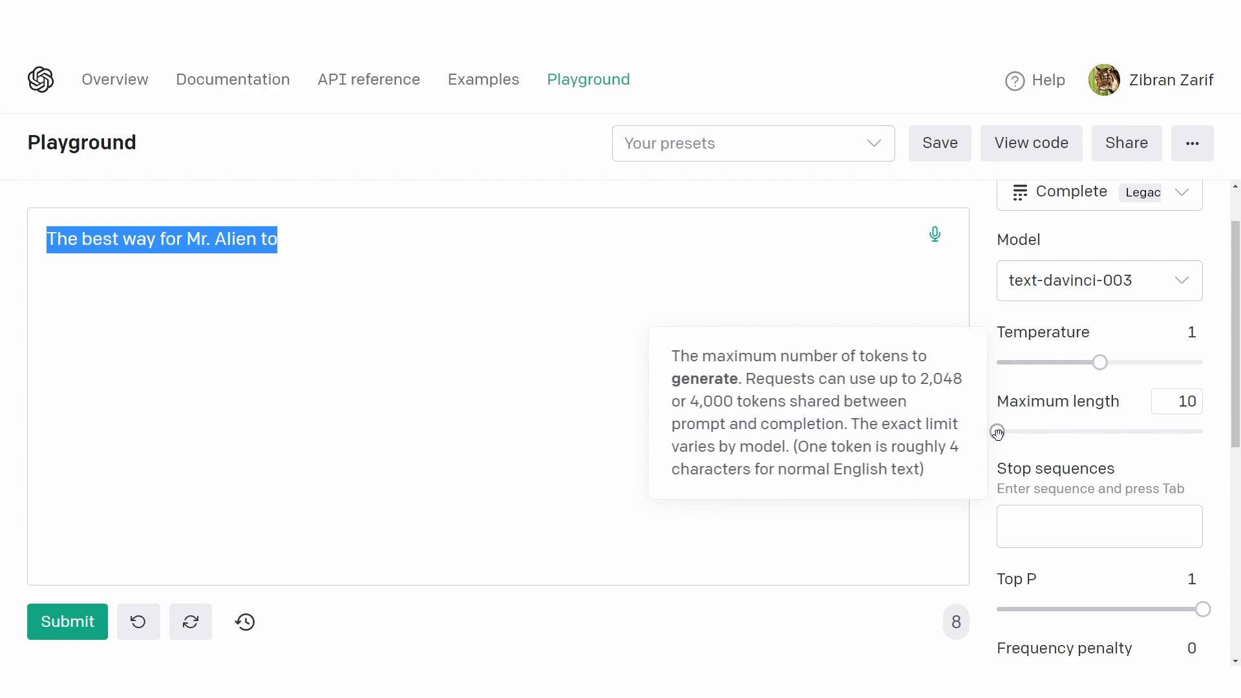
{"action": "left_click_drag", "start_coordinate": [998, 432], "coordinate": [1090, 431]}
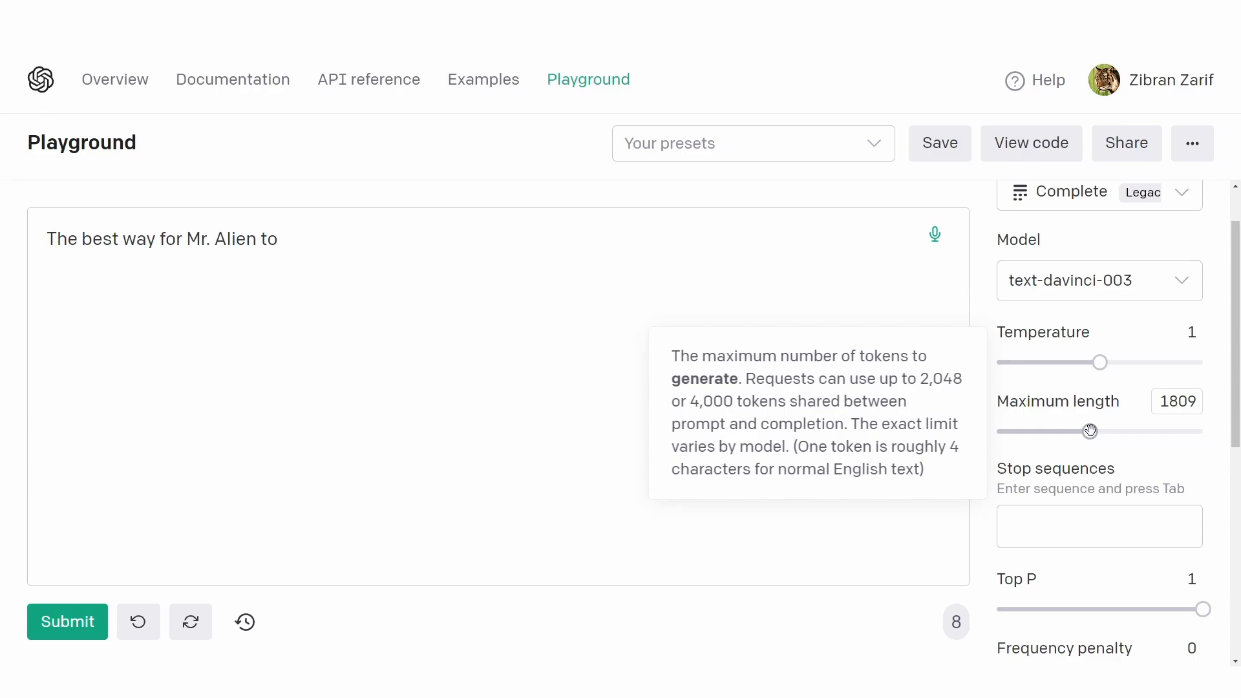
{"action": "left_click_drag", "start_coordinate": [1091, 432], "coordinate": [1011, 429]}
Step: Read the description of Stop sequences and replace the prompt text with "What's the capital of Bangladesh?"
{"action": "mouse_move", "coordinate": [1021, 471]}
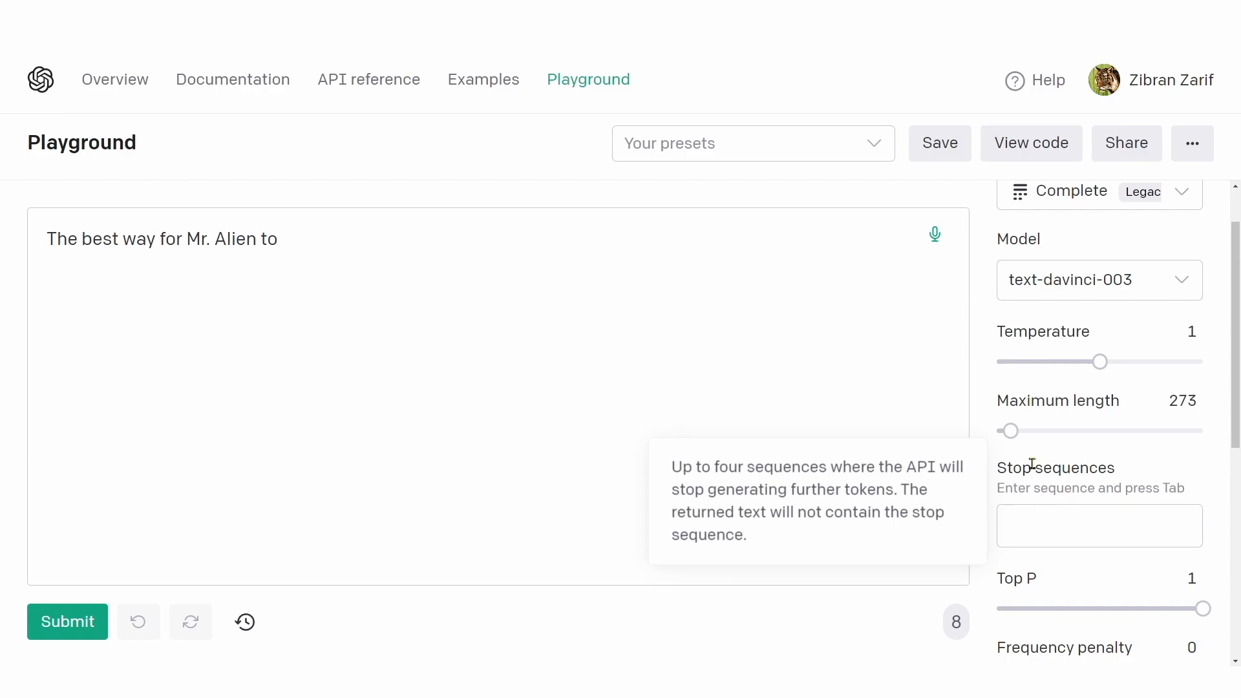
{"action": "left_click_drag", "start_coordinate": [307, 243], "coordinate": [11, 227]}
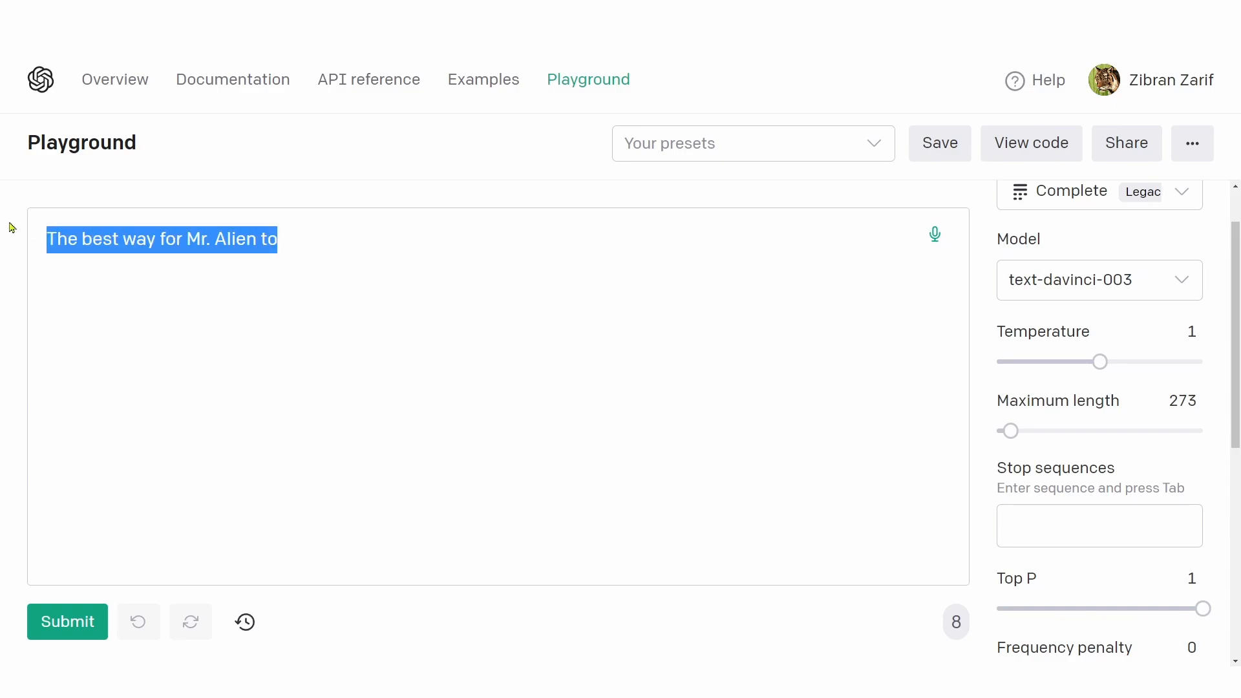
{"action": "key", "text": "ctrl+v"}
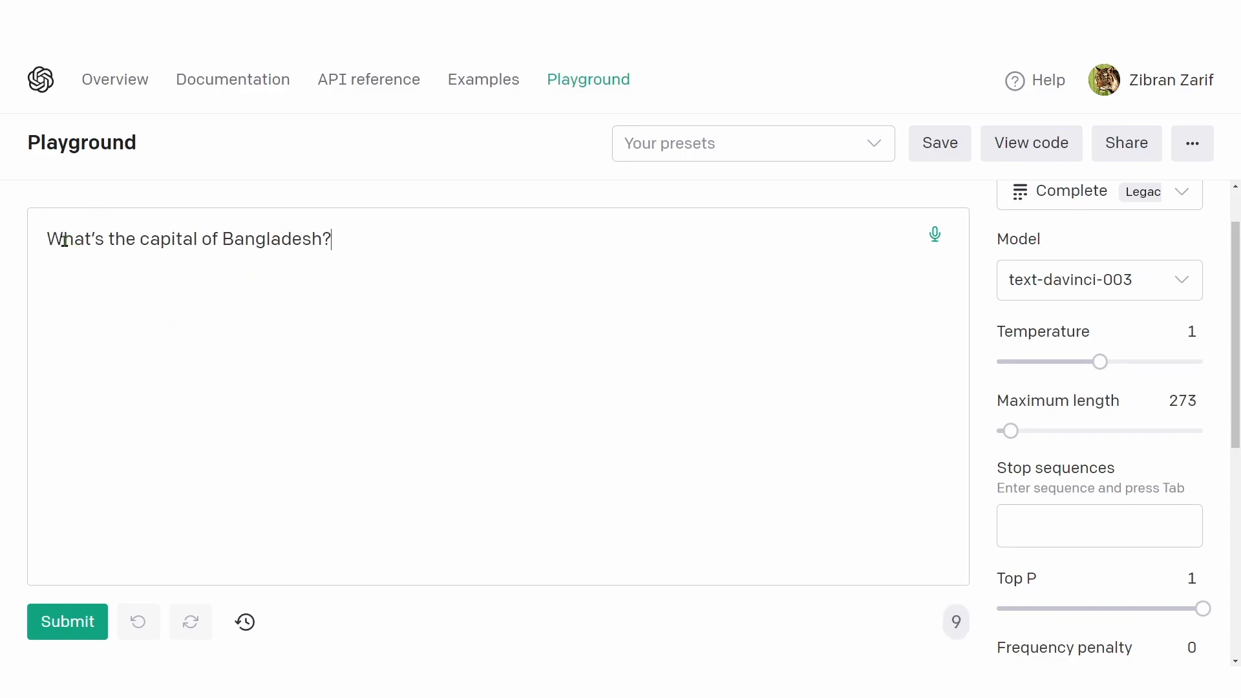
{"action": "left_click_drag", "start_coordinate": [63, 240], "coordinate": [488, 222]}
Step: Add "Dhaka" as a stop sequence and submit the capital of Bangladesh question
{"action": "left_click", "coordinate": [1034, 522]}
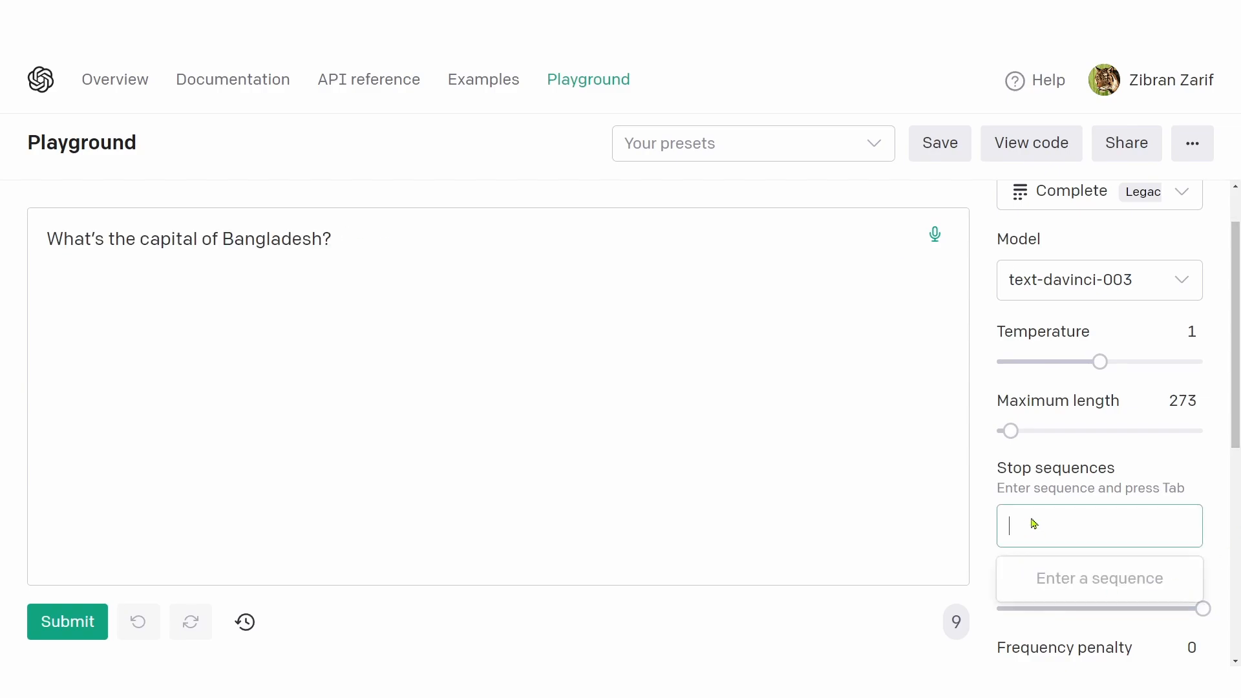
{"action": "type", "text": "Dhaka"}
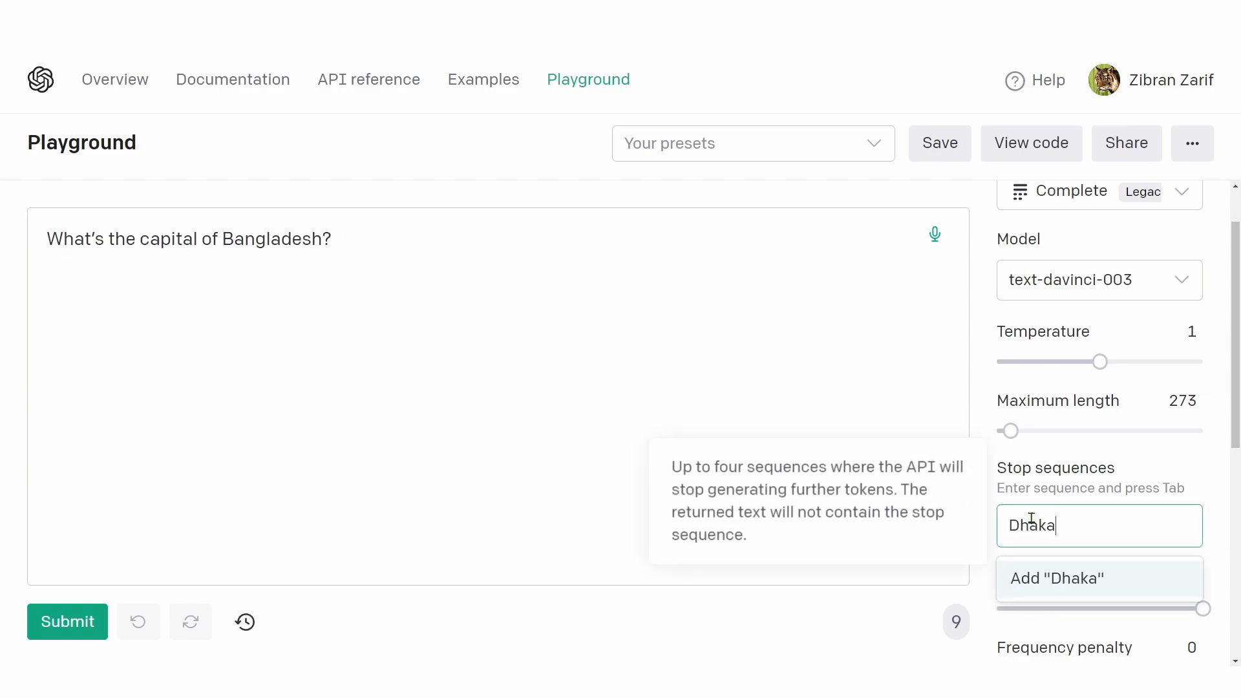
{"action": "left_click", "coordinate": [1070, 579]}
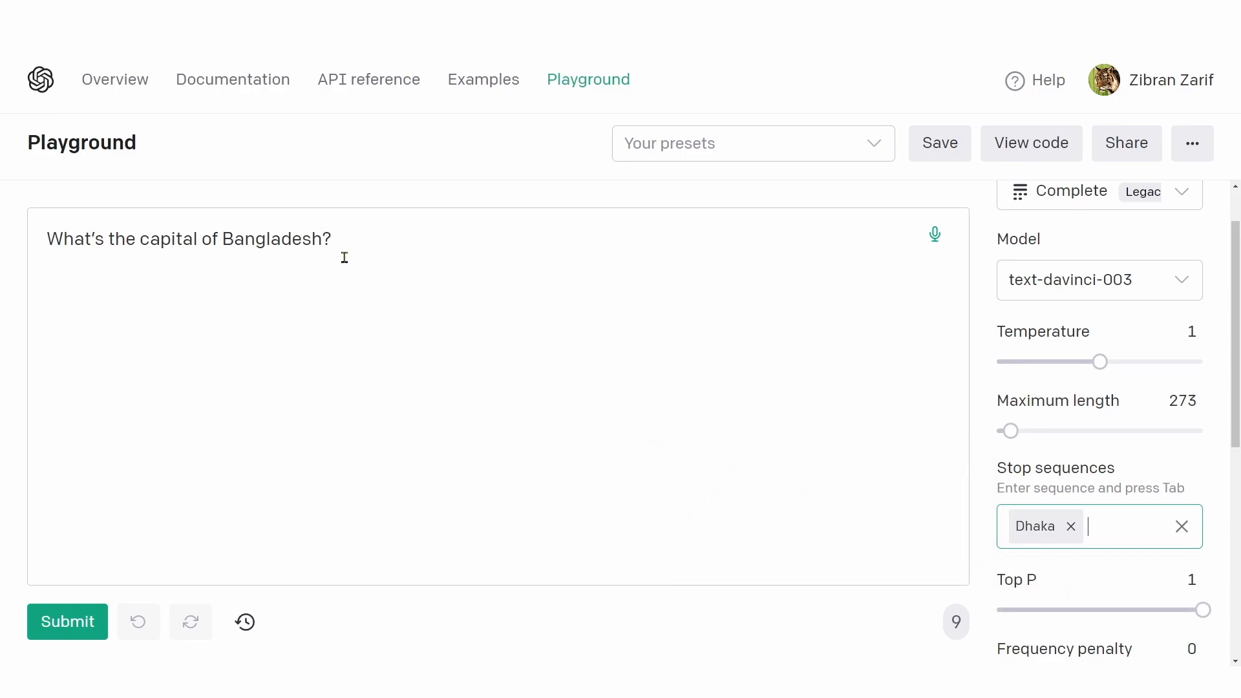
{"action": "mouse_move", "coordinate": [1078, 484]}
{"action": "mouse_move", "coordinate": [1017, 515]}
{"action": "left_click", "coordinate": [81, 619]}
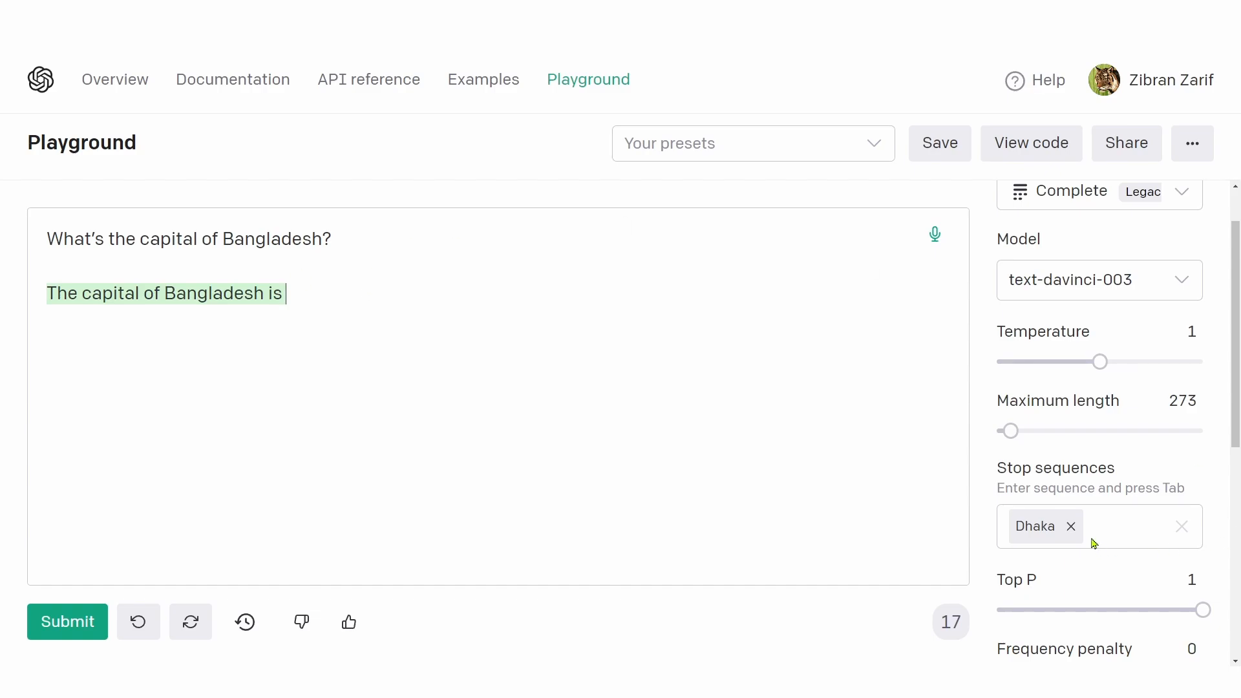
Step: Examine where the generated answer ends in relation to the "Dhaka" stop sequence
{"action": "mouse_move", "coordinate": [1092, 542]}
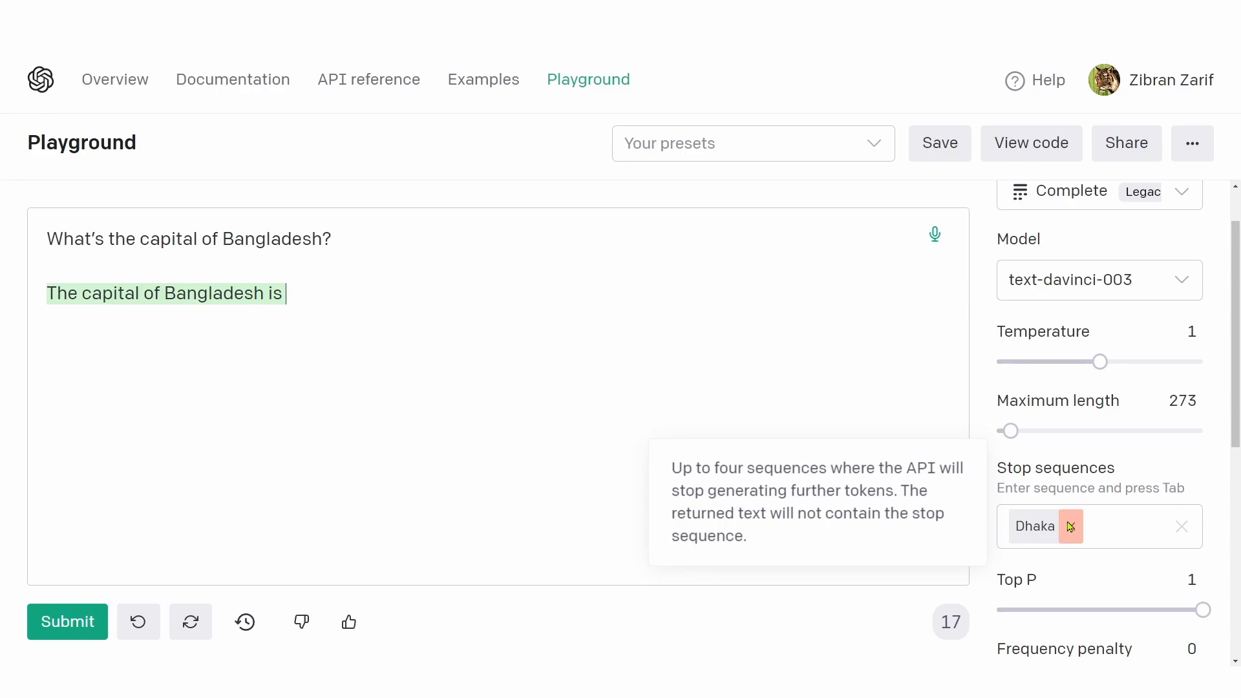
{"action": "double_click", "coordinate": [209, 296]}
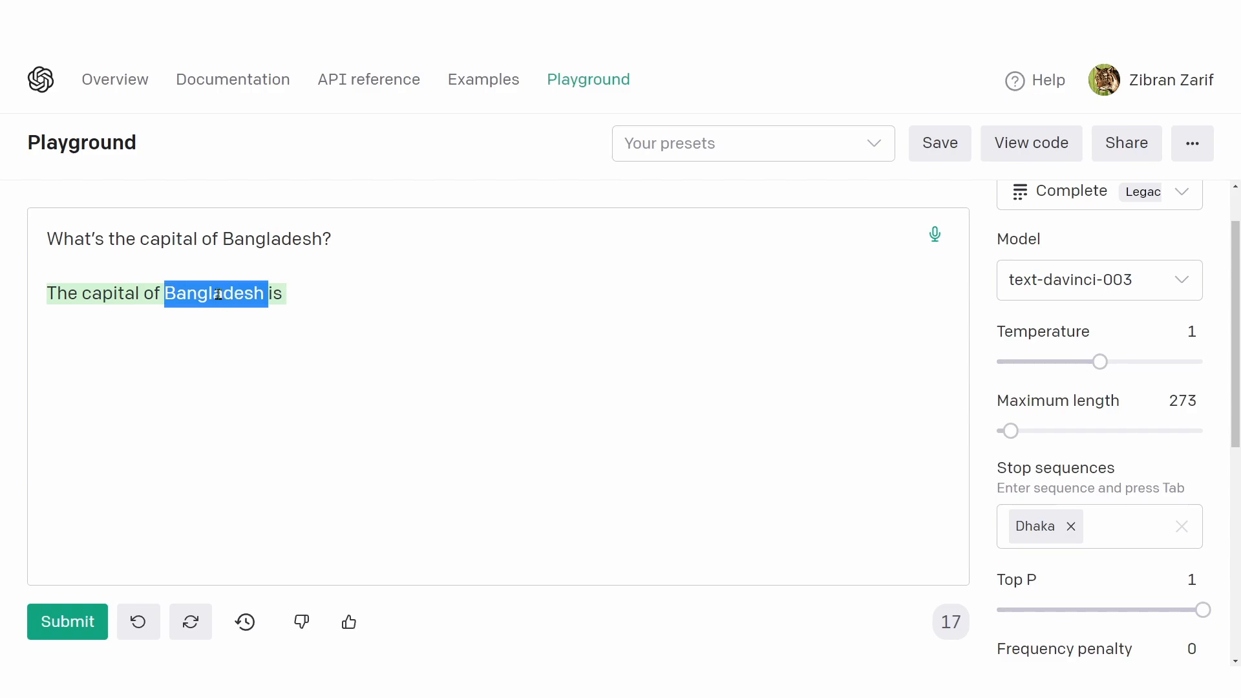
{"action": "left_click_drag", "start_coordinate": [49, 296], "coordinate": [166, 294]}
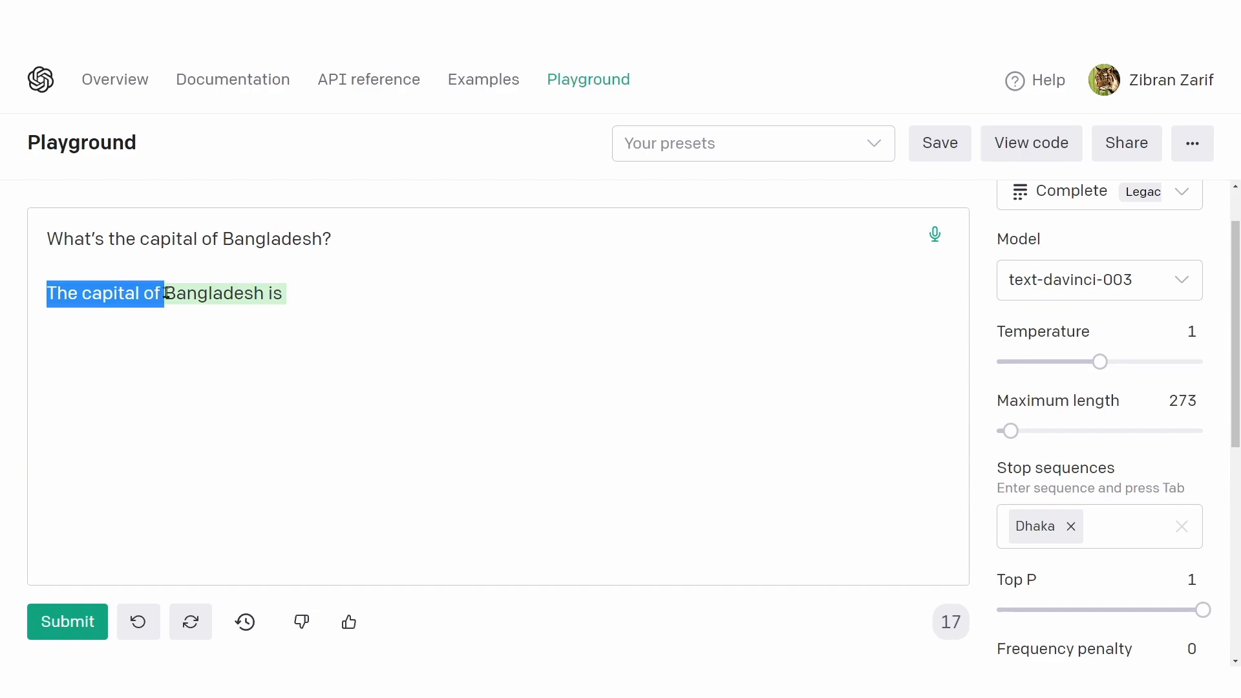
Step: Replace the "Dhaka" stop sequence with the word "Bangladesh" copied from the generated answer
{"action": "double_click", "coordinate": [221, 296]}
{"action": "key", "text": "ctrl+c"}
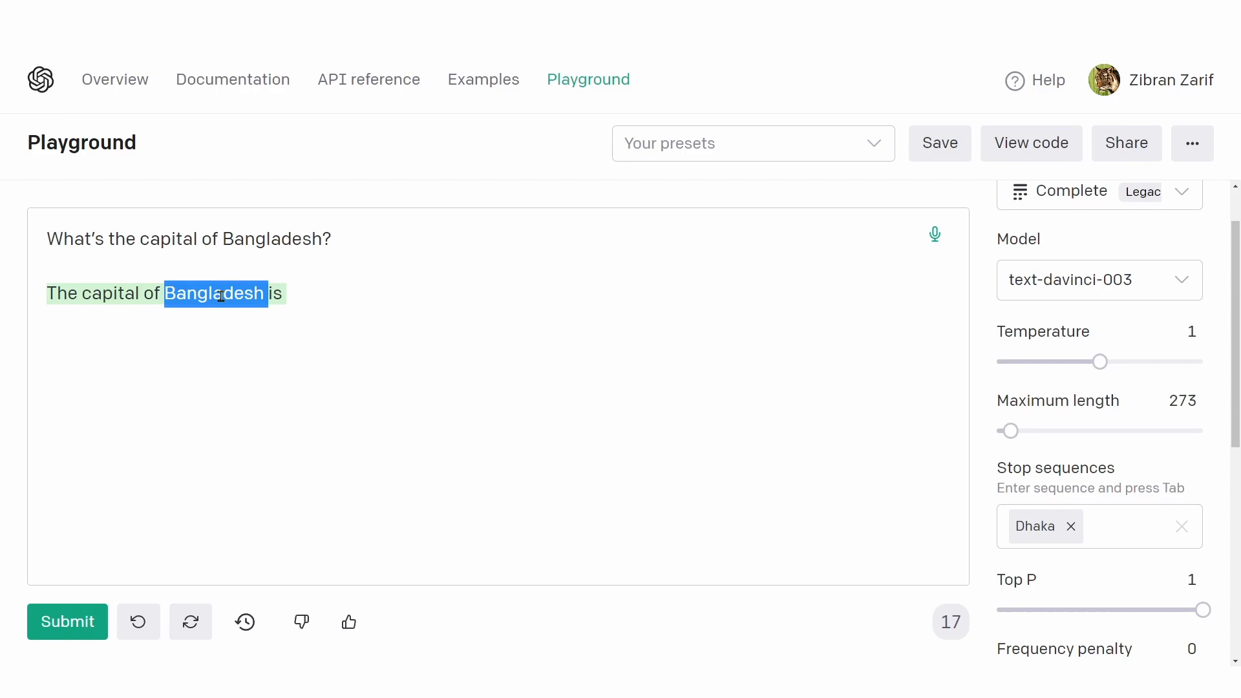
{"action": "left_click", "coordinate": [1069, 528]}
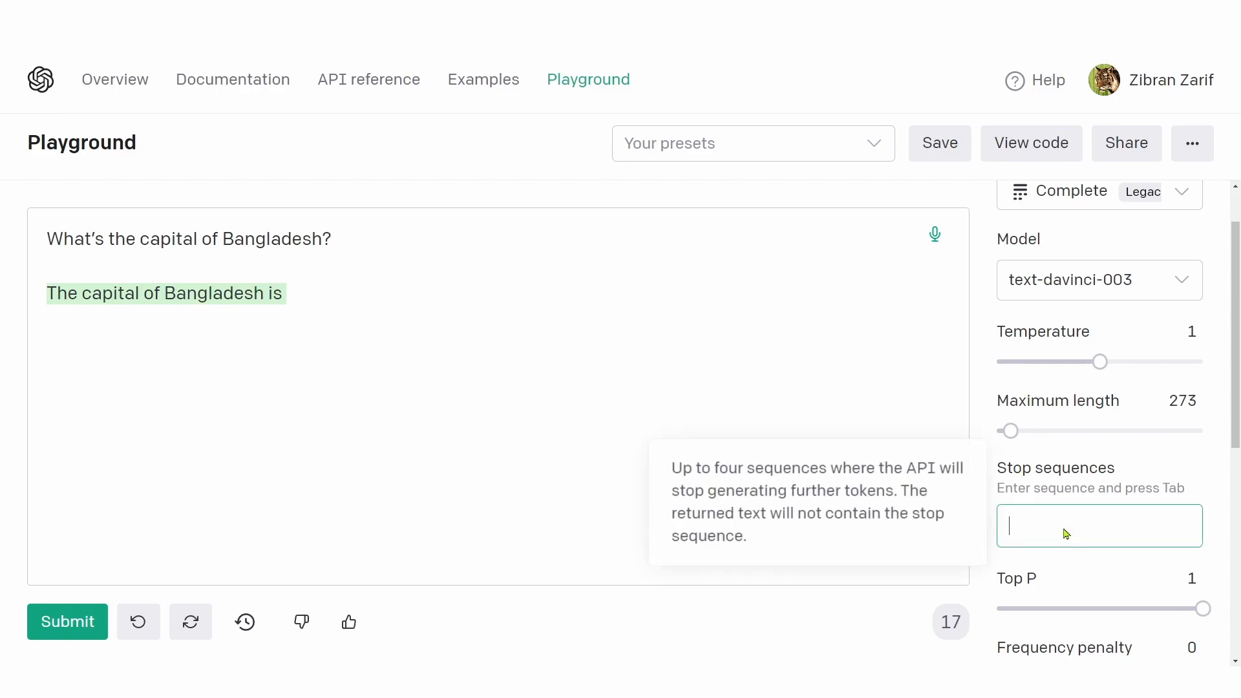
{"action": "key", "text": "ctrl+v"}
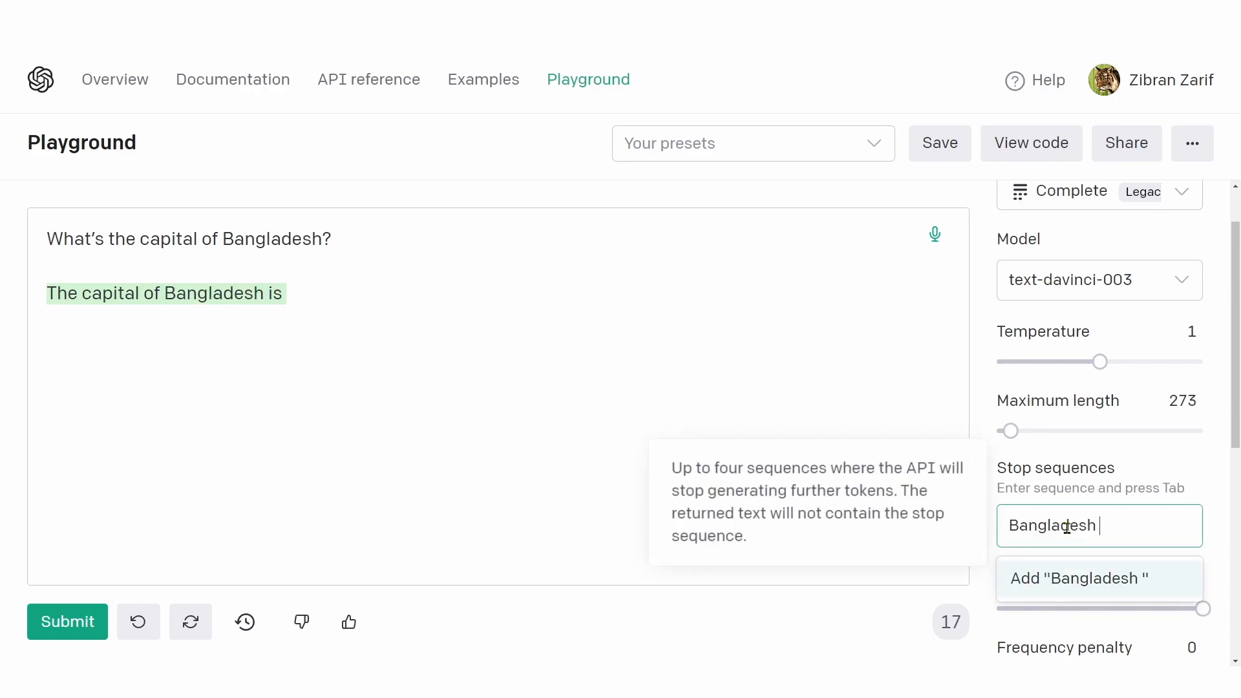
{"action": "left_click", "coordinate": [1108, 585]}
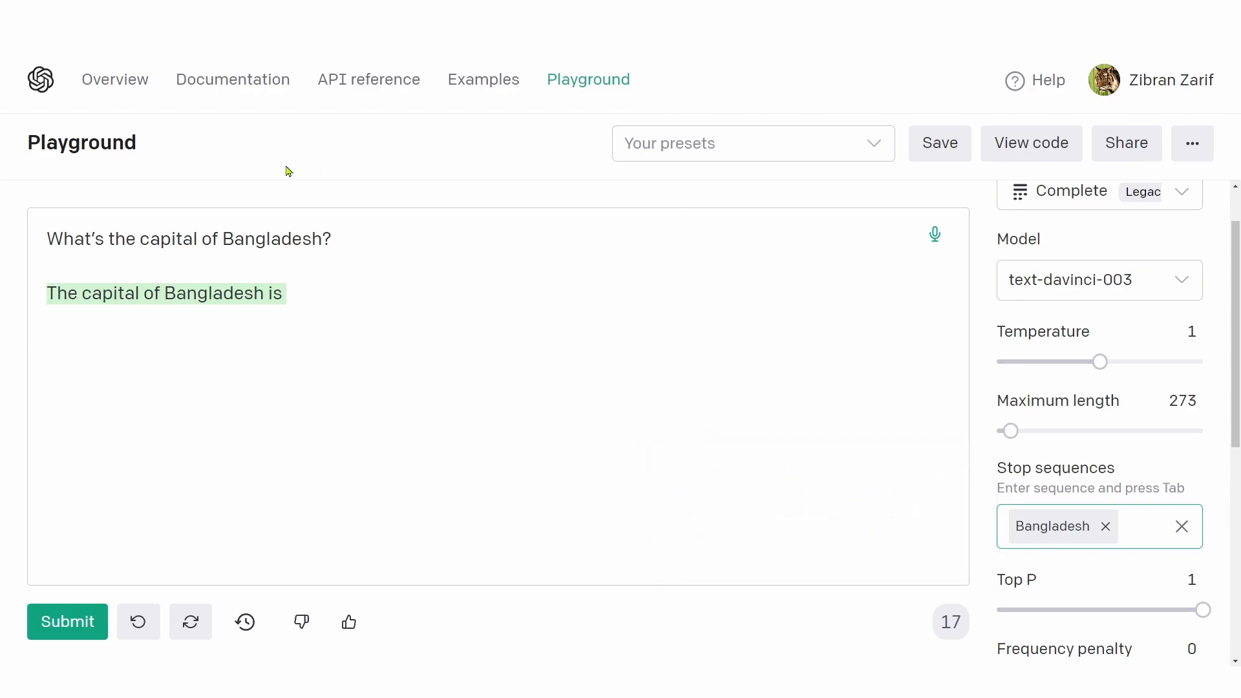
Step: Delete the previous answer below the question and submit the question again
{"action": "left_click_drag", "start_coordinate": [348, 233], "coordinate": [349, 303]}
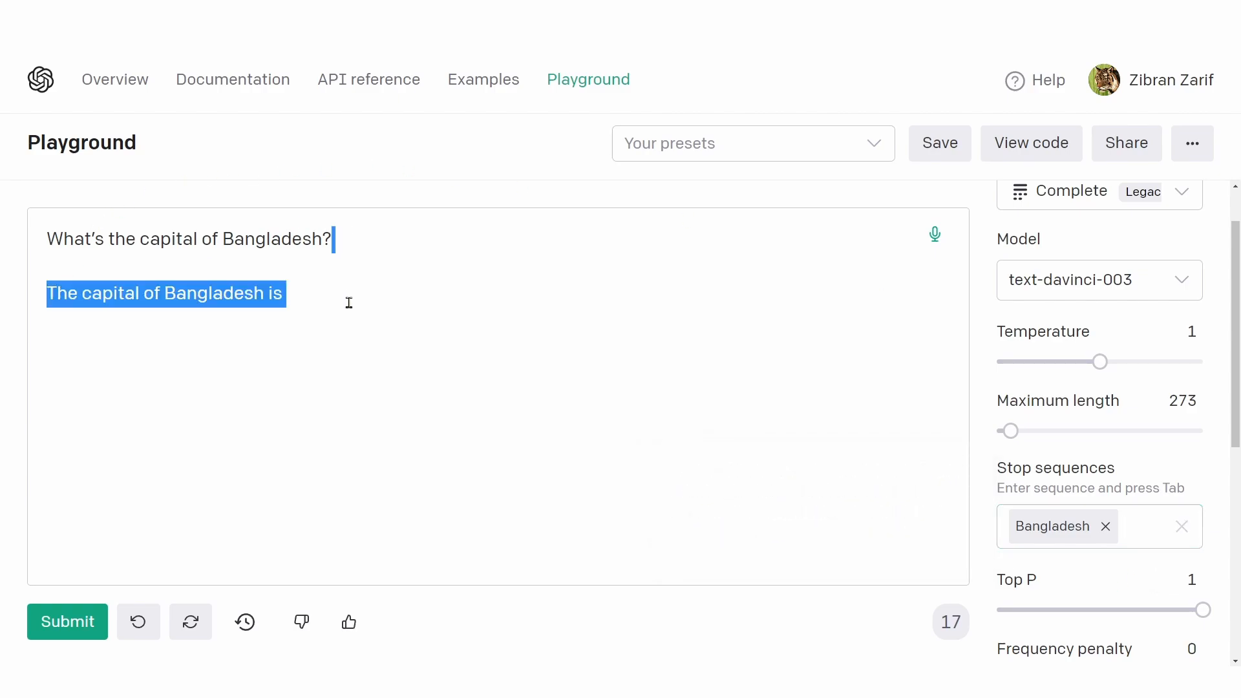
{"action": "key", "text": "BackSpace"}
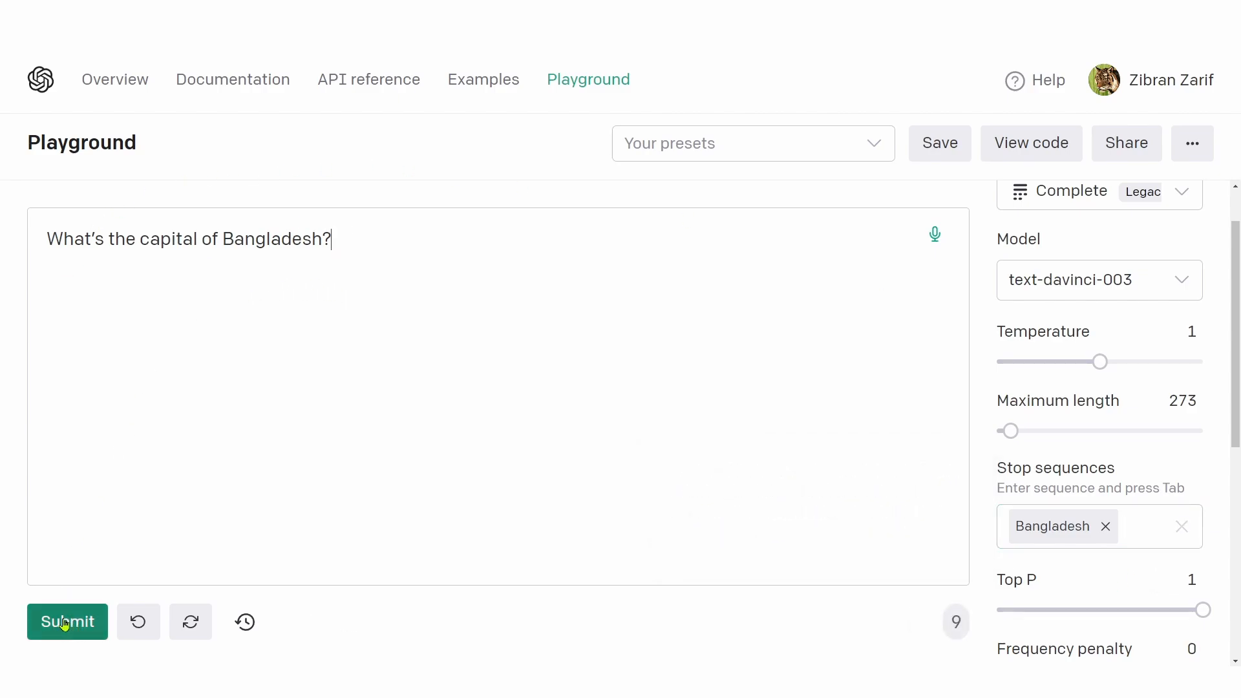
{"action": "left_click", "coordinate": [65, 622]}
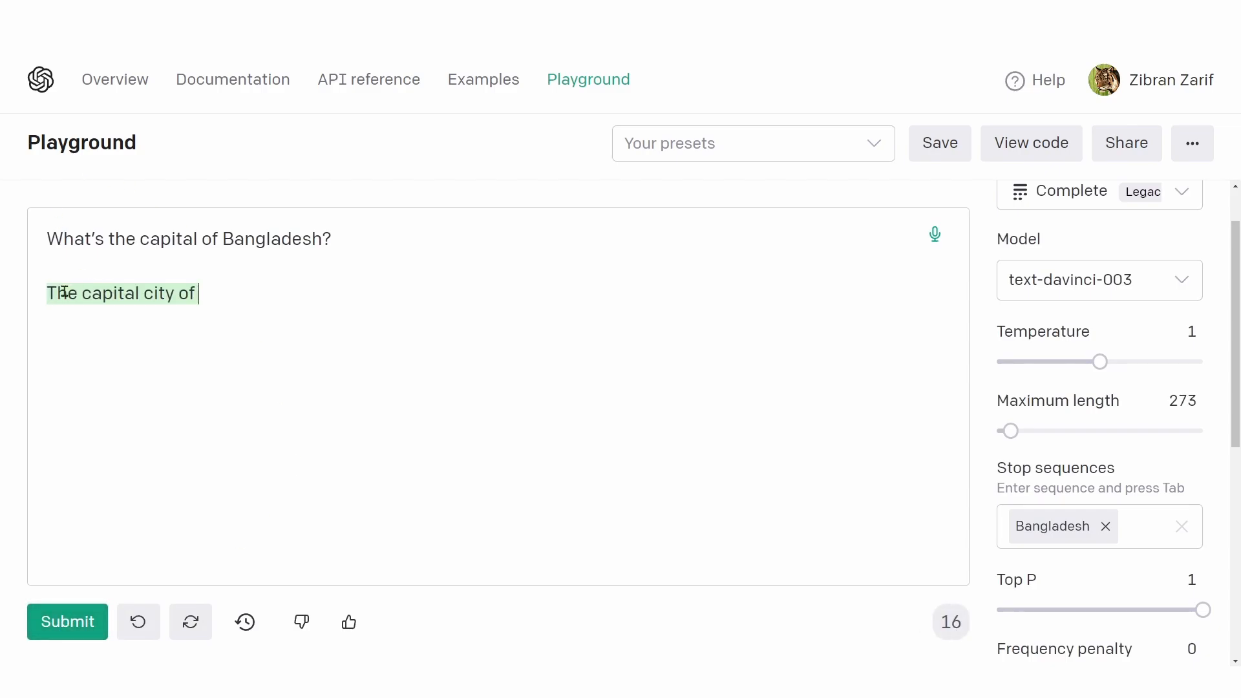
Step: Examine where the new completion ends and compare it with the "Bangladesh" stop sequence
{"action": "left_click_drag", "start_coordinate": [48, 292], "coordinate": [210, 289]}
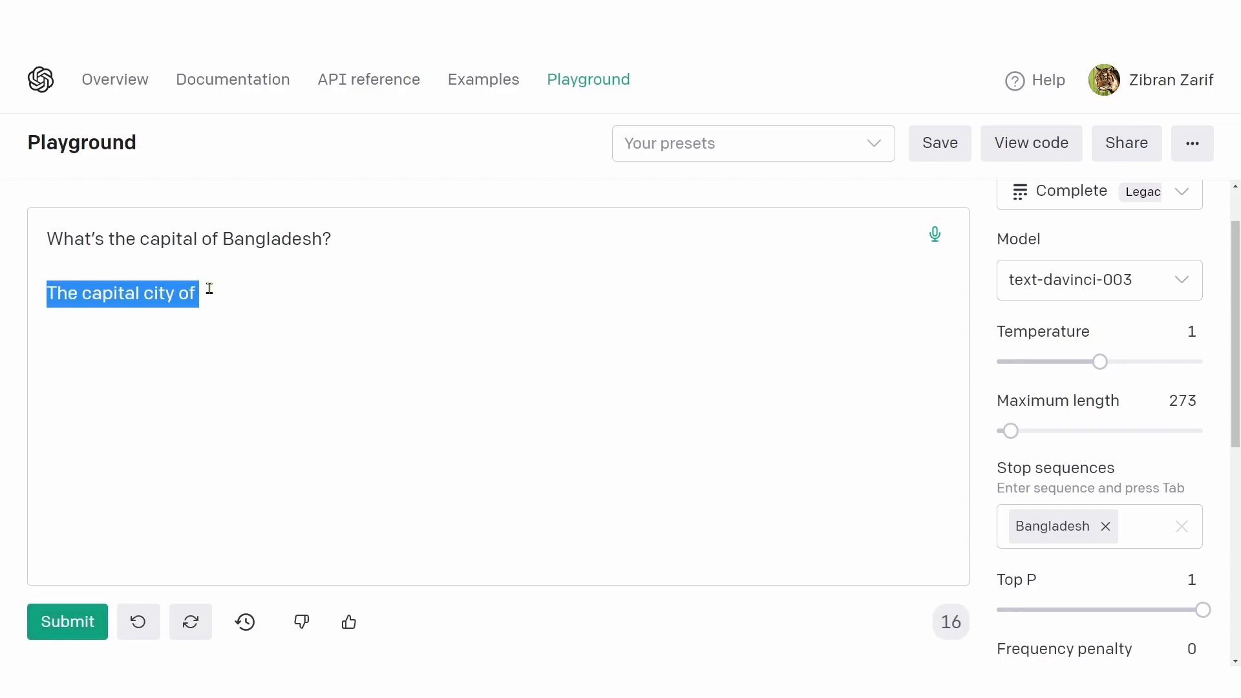
{"action": "left_click", "coordinate": [209, 289]}
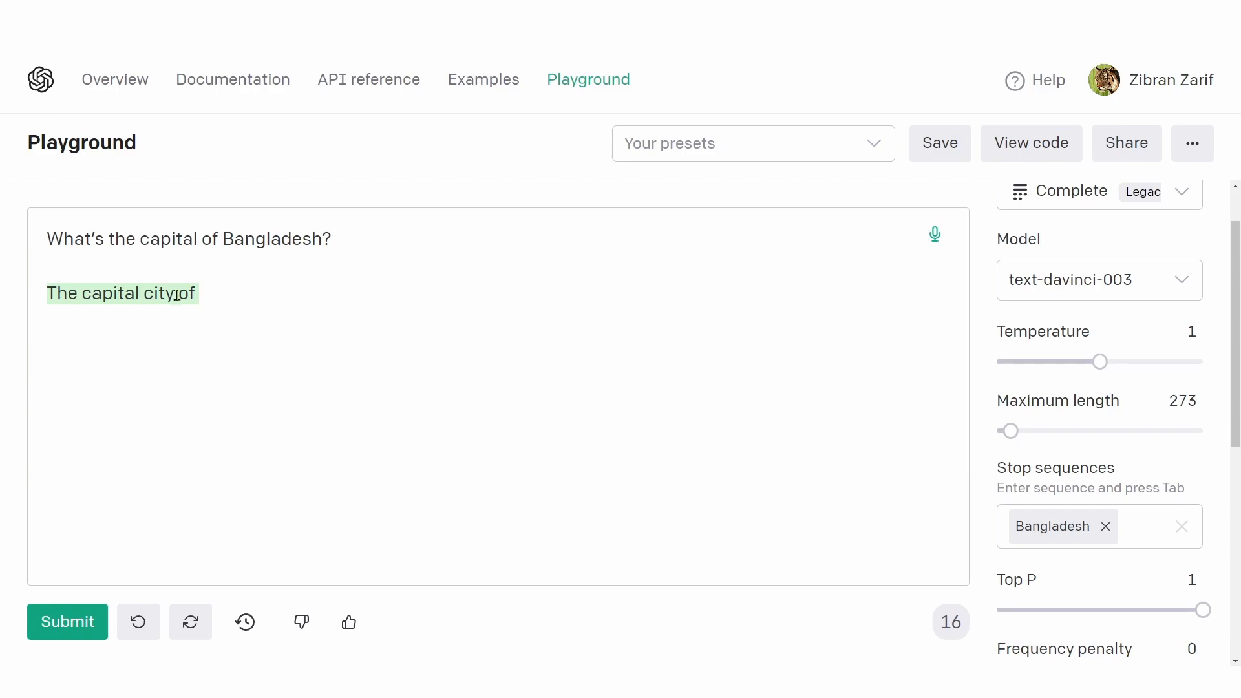
{"action": "left_click_drag", "start_coordinate": [178, 296], "coordinate": [211, 295]}
{"action": "mouse_move", "coordinate": [1064, 531]}
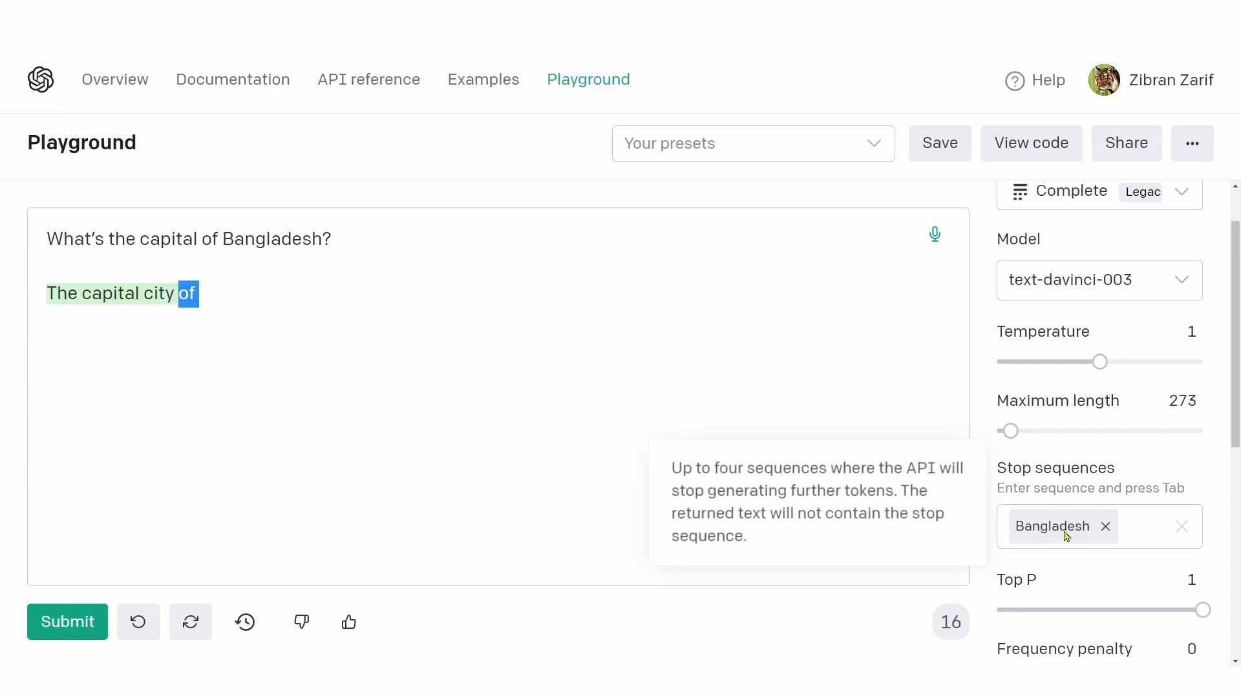
Step: Clear the question and answer from the prompt area and bring up the description of the Top P setting
{"action": "left_click", "coordinate": [212, 299]}
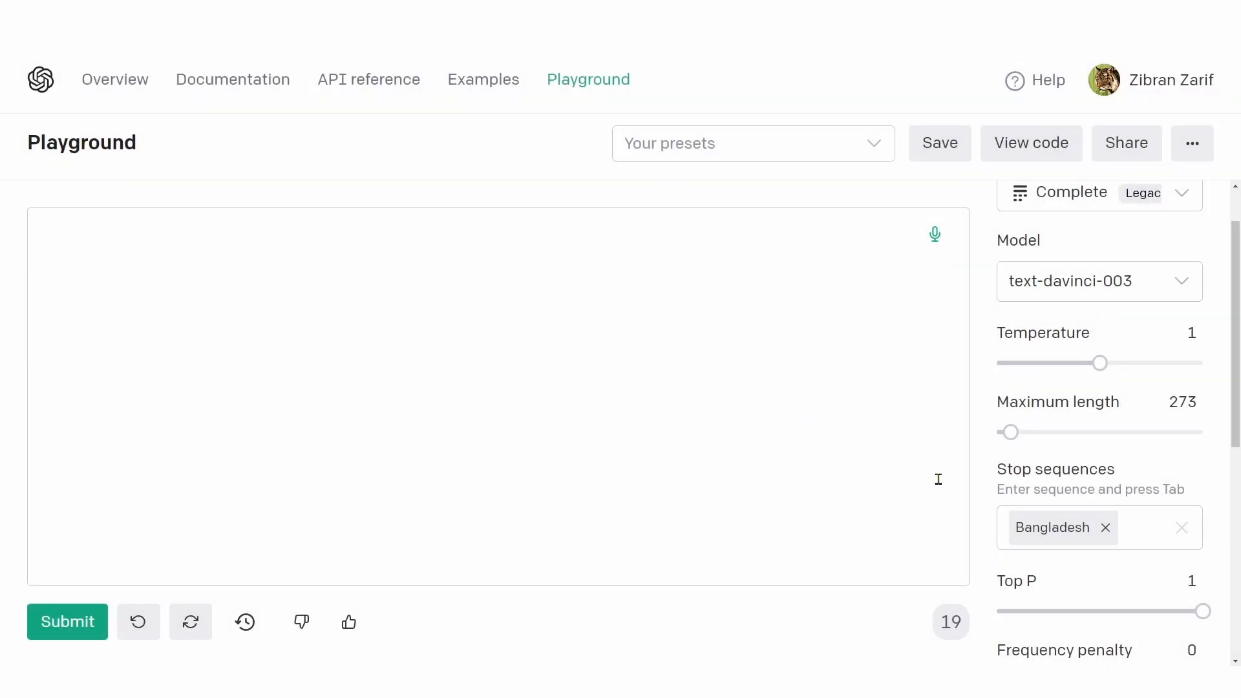
{"action": "scroll", "coordinate": [1009, 465], "scroll_direction": "down", "scroll_amount": 3}
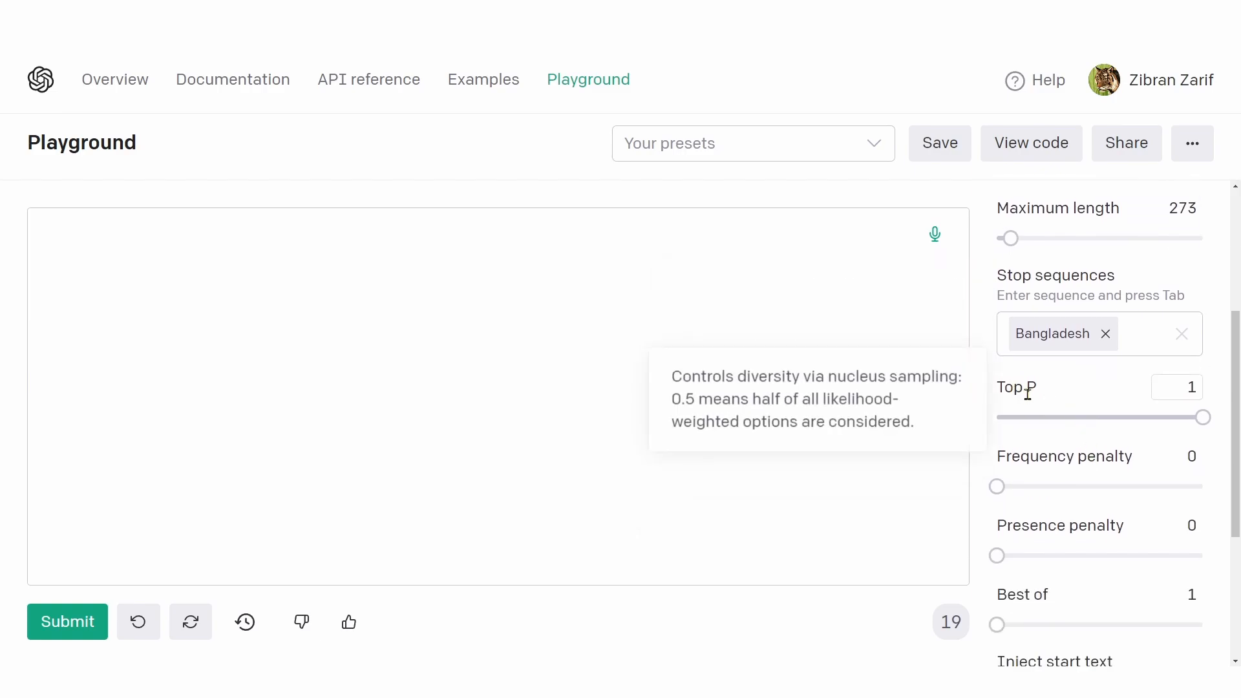
{"action": "scroll", "coordinate": [1028, 393], "scroll_direction": "down", "scroll_amount": 1}
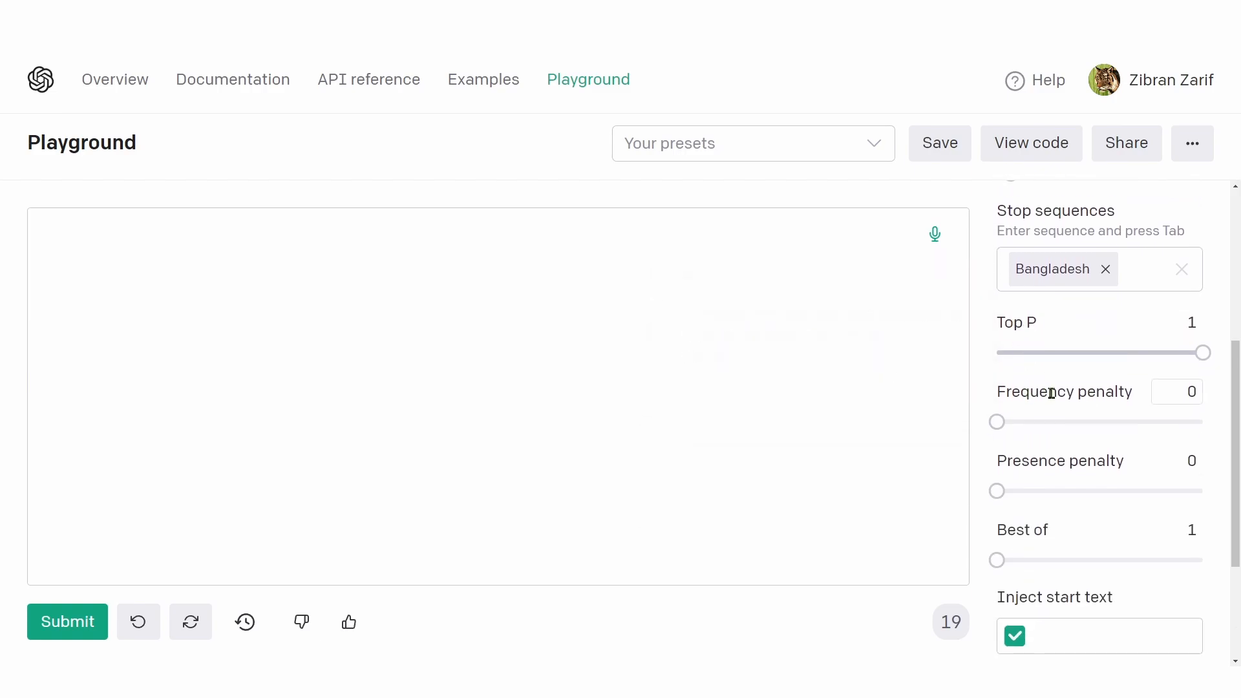
Step: Examine and compare the descriptions of the Frequency penalty and Presence penalty settings
{"action": "left_click_drag", "start_coordinate": [1010, 391], "coordinate": [1112, 391]}
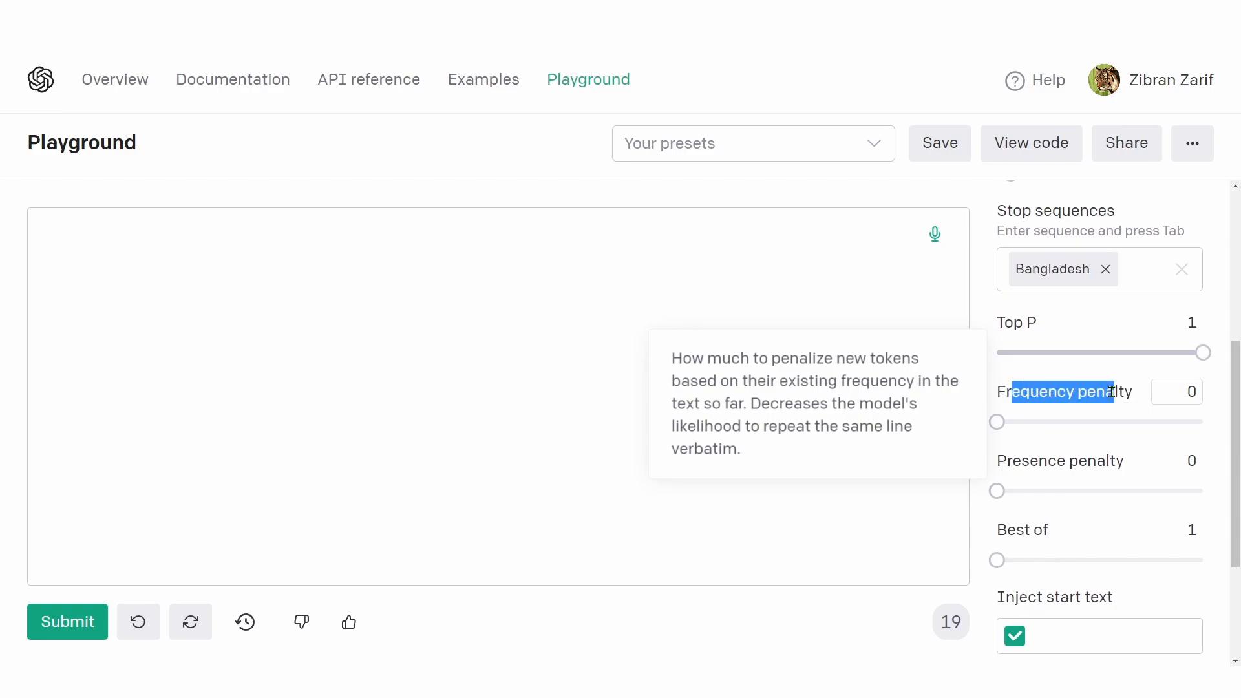
{"action": "left_click", "coordinate": [1015, 465]}
{"action": "left_click_drag", "start_coordinate": [1013, 464], "coordinate": [1117, 463]}
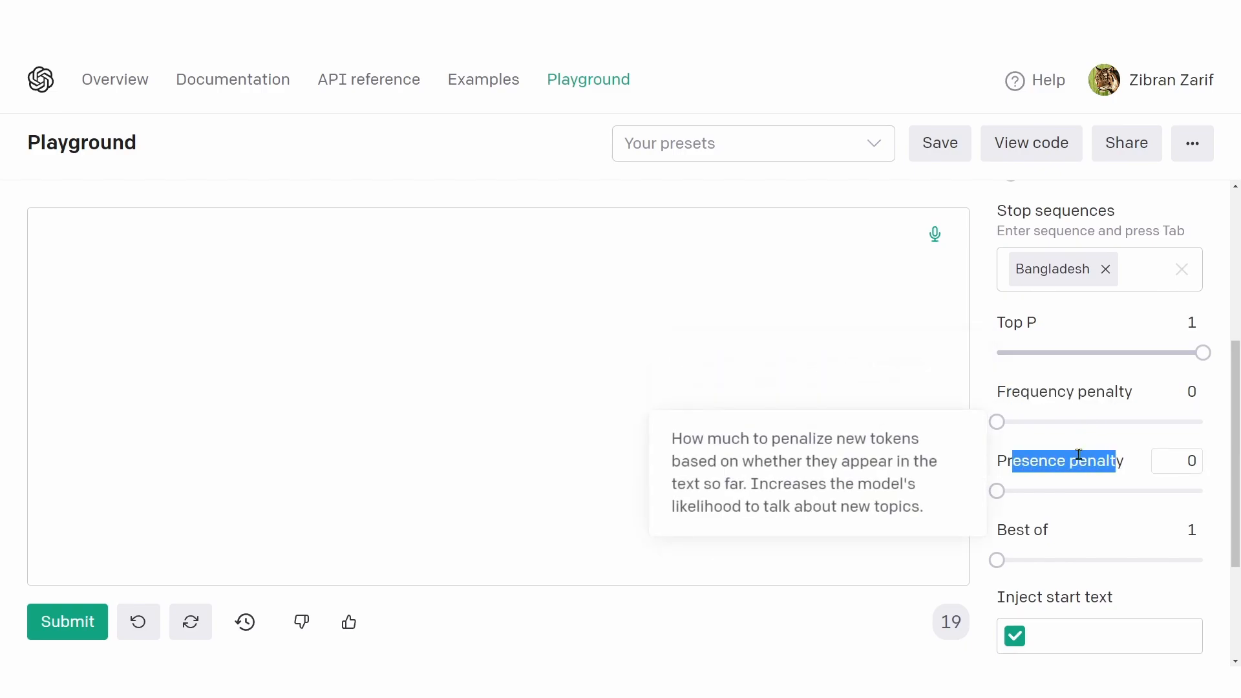
{"action": "left_click", "coordinate": [1021, 397]}
{"action": "left_click_drag", "start_coordinate": [1020, 397], "coordinate": [1115, 396]}
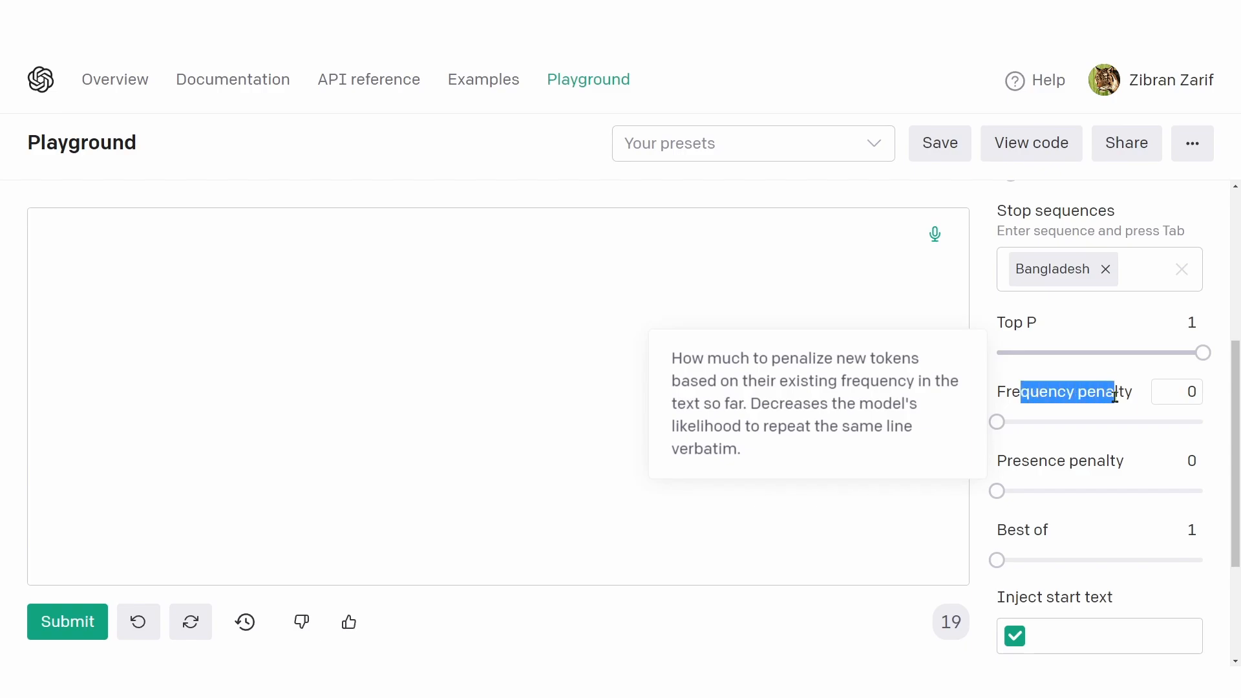
{"action": "left_click", "coordinate": [1116, 396]}
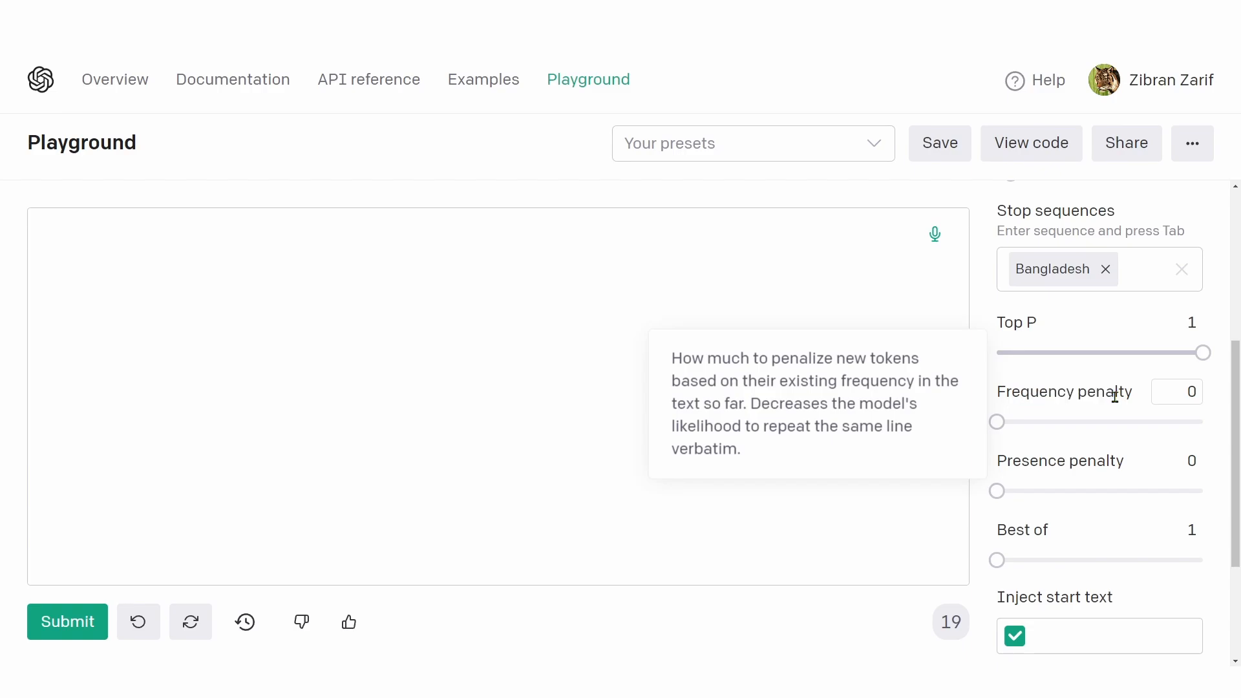
{"action": "left_click_drag", "start_coordinate": [1004, 394], "coordinate": [1113, 395]}
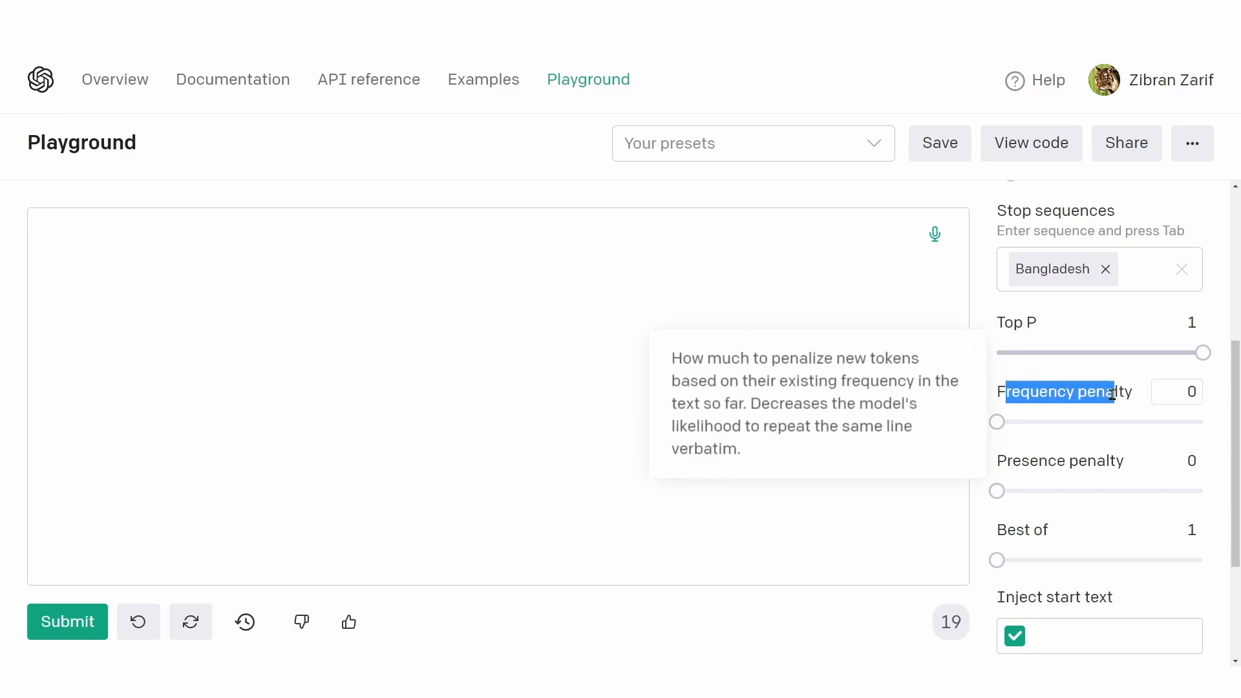
Step: Raise the Frequency penalty to 1.63 and the Presence penalty to 1.58
{"action": "left_click_drag", "start_coordinate": [998, 422], "coordinate": [1166, 423]}
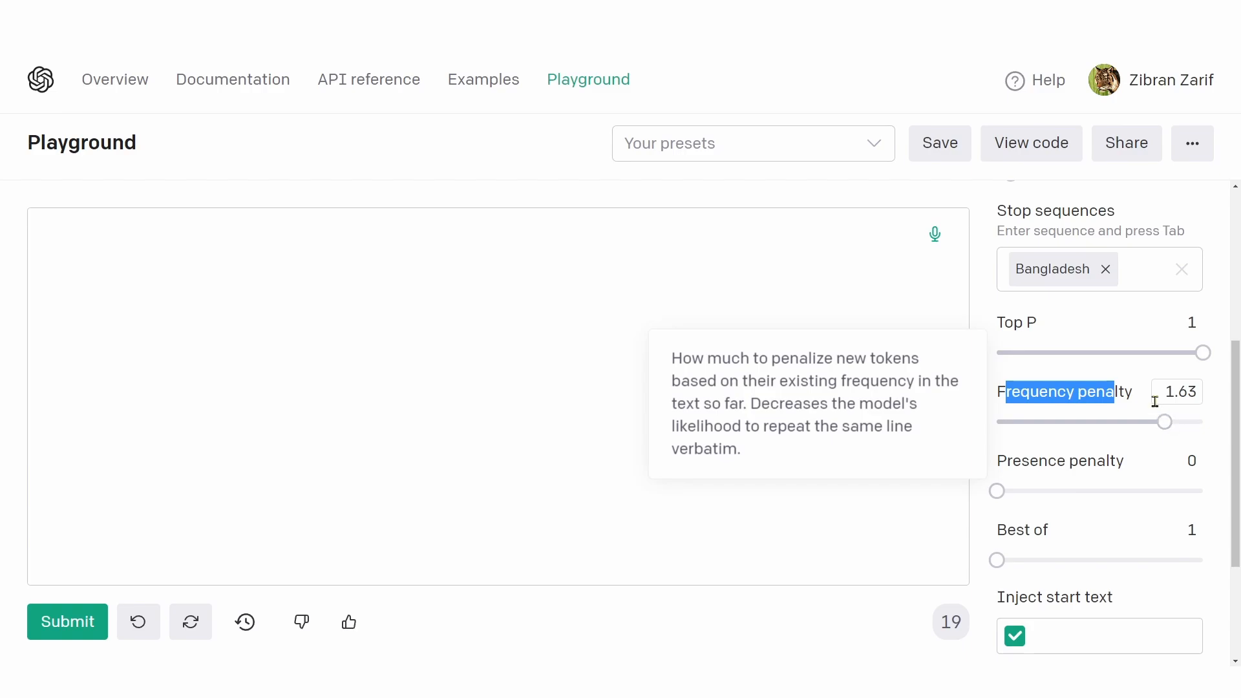
{"action": "mouse_move", "coordinate": [1023, 462]}
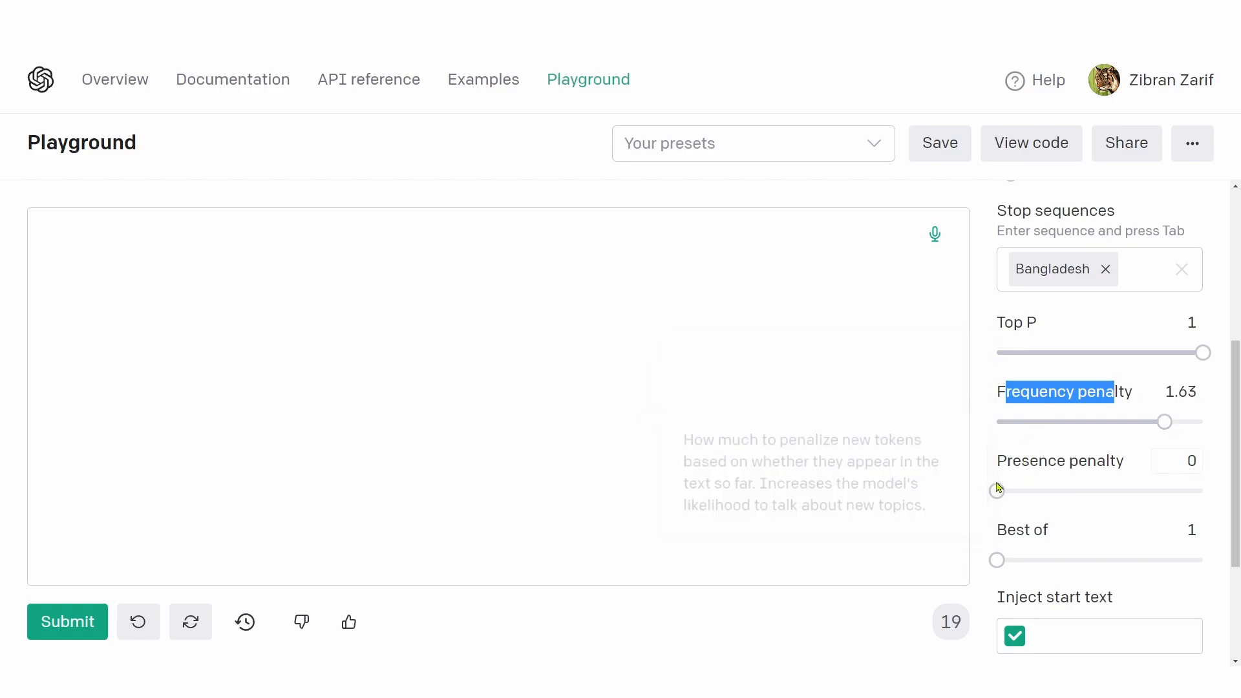
{"action": "left_click_drag", "start_coordinate": [997, 491], "coordinate": [1162, 491]}
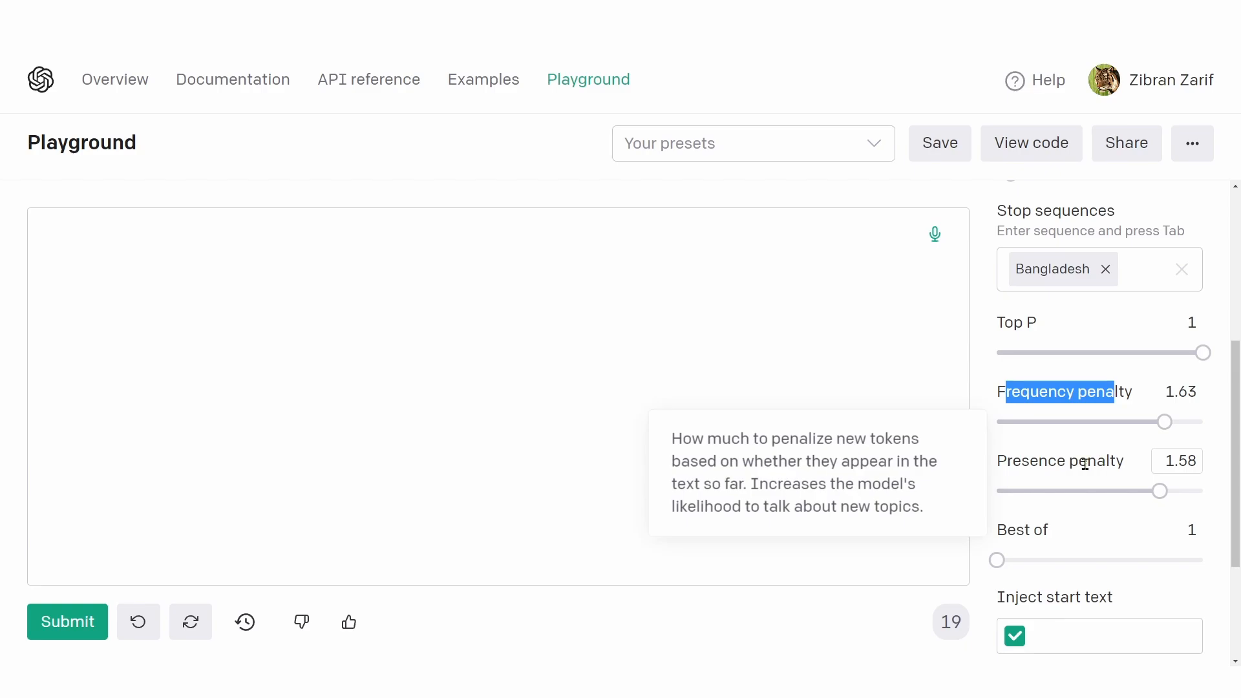
Step: Enter the prompt "How to make someone laugh without saying a word?" and submit it with Frequency penalty and Presence penalty set to 0
{"action": "left_click", "coordinate": [802, 388]}
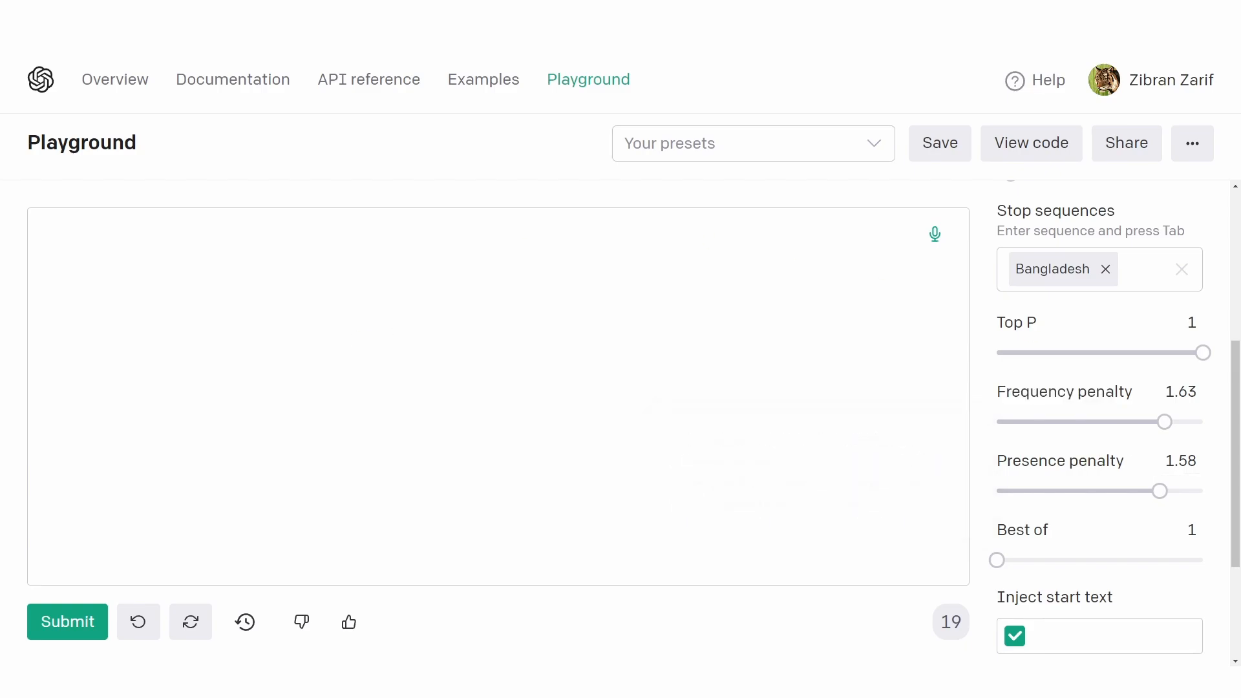
{"action": "key", "text": "ctrl+v"}
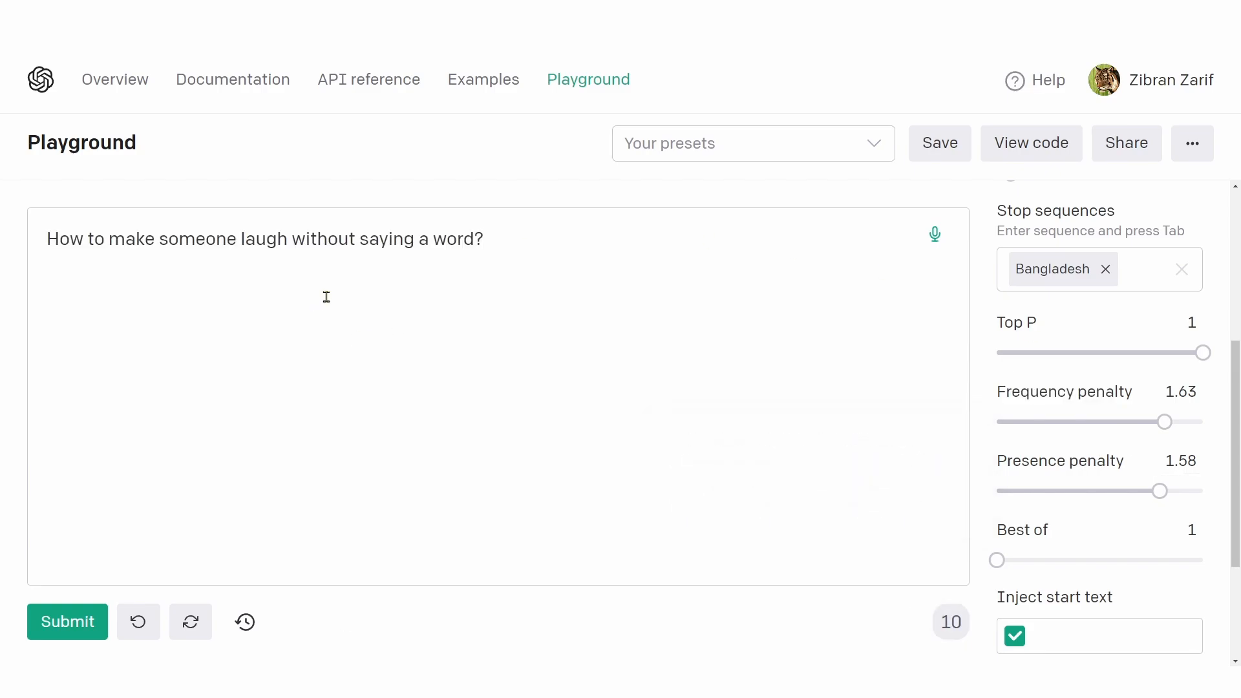
{"action": "left_click_drag", "start_coordinate": [1018, 426], "coordinate": [989, 424]}
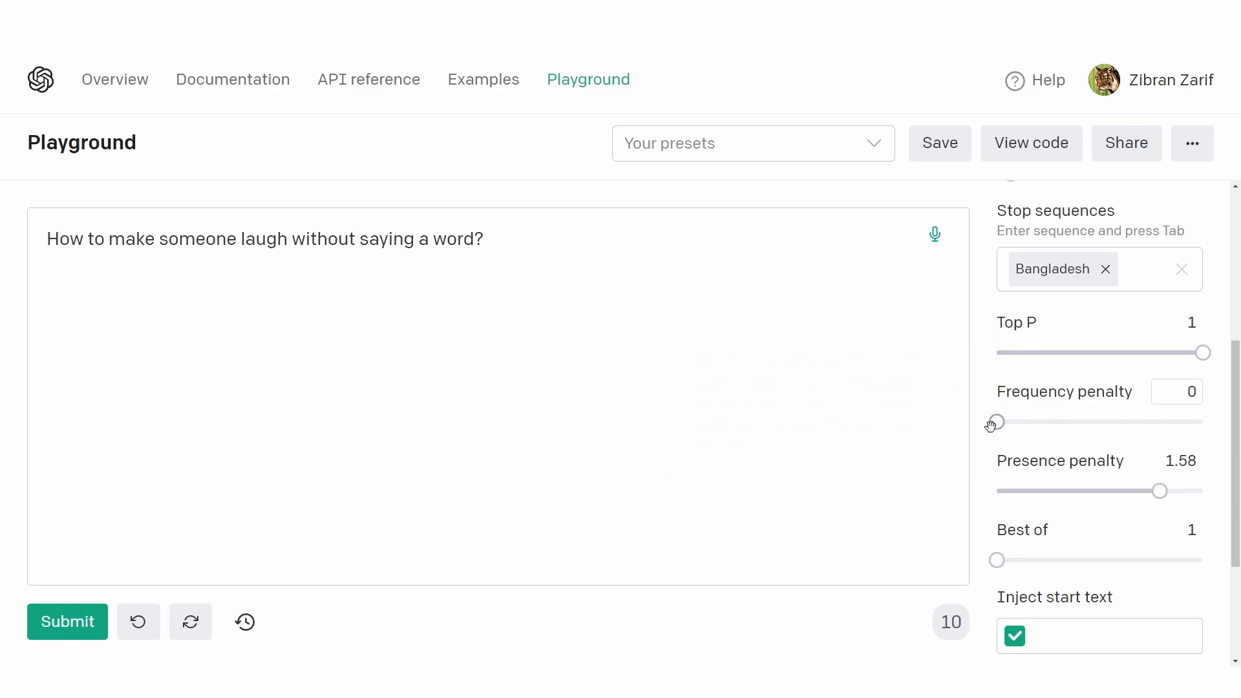
{"action": "left_click_drag", "start_coordinate": [1162, 492], "coordinate": [996, 491]}
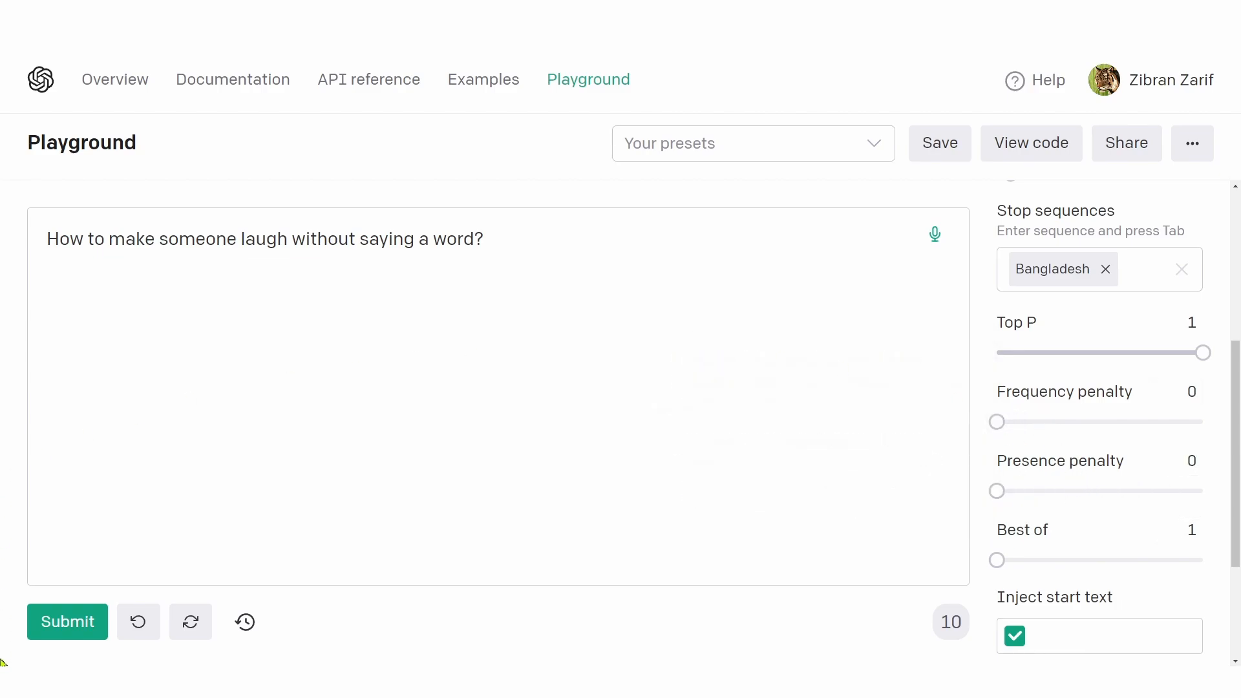
{"action": "left_click", "coordinate": [67, 630]}
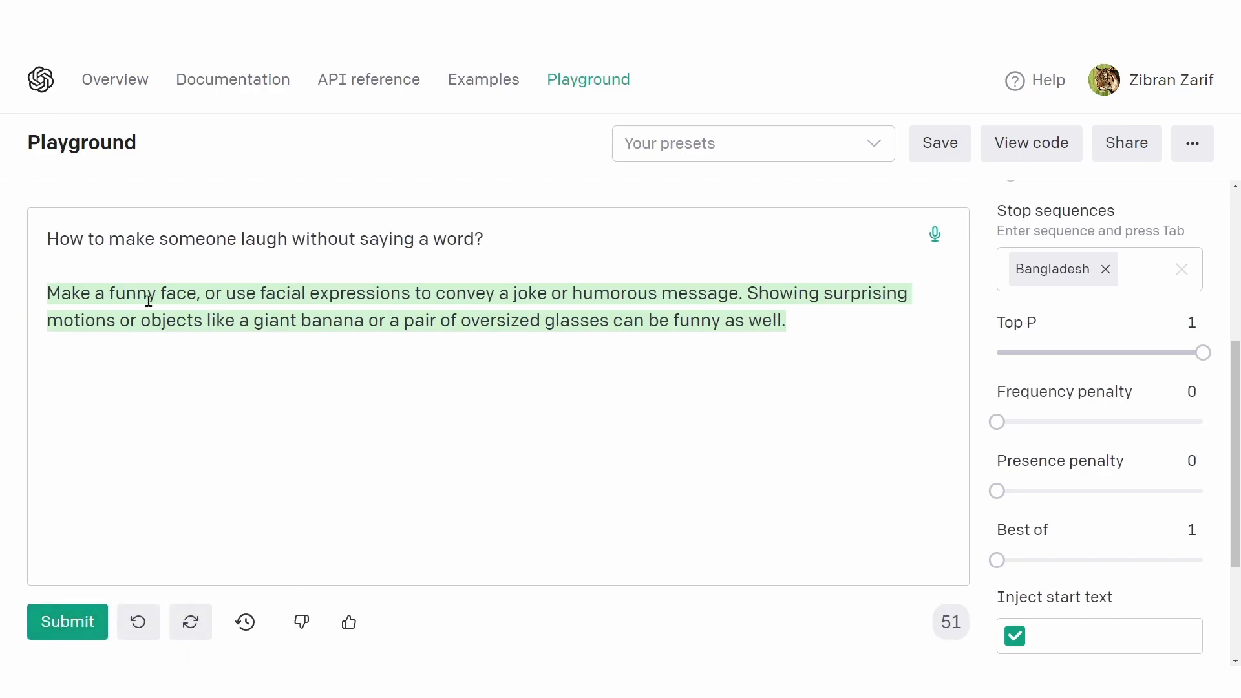
Step: Examine the wording of the answer generated with both penalties at 0
{"action": "left_click_drag", "start_coordinate": [91, 295], "coordinate": [450, 323]}
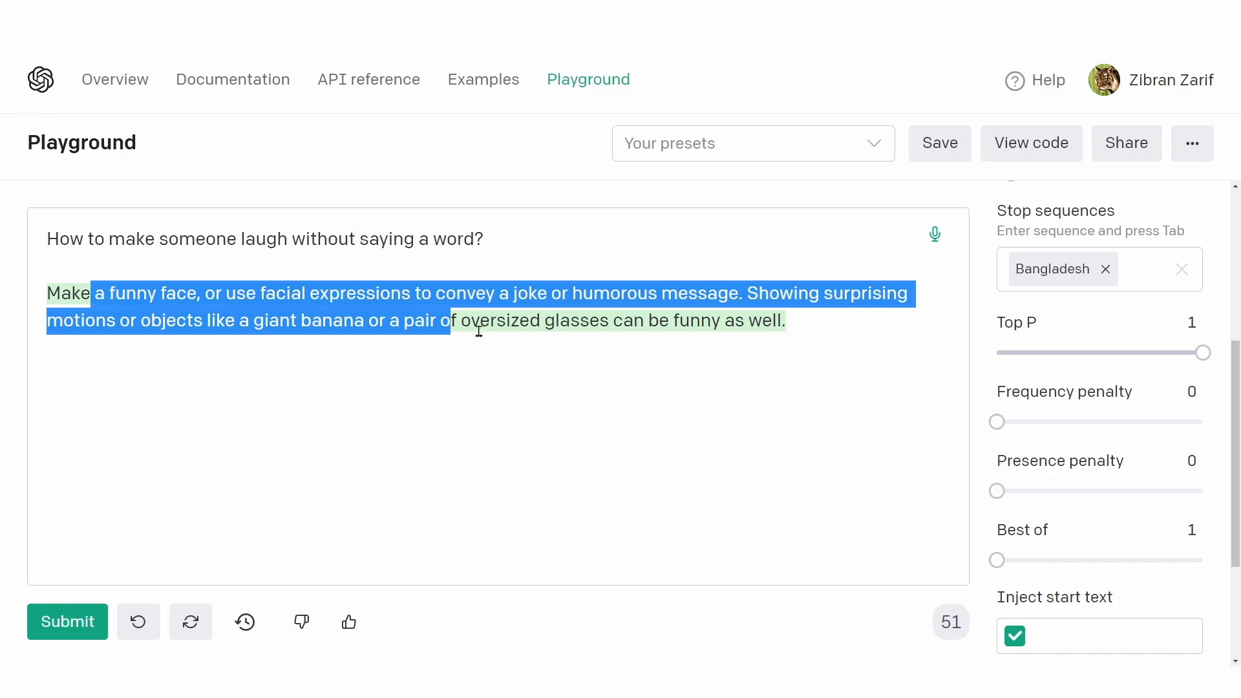
{"action": "left_click", "coordinate": [479, 324]}
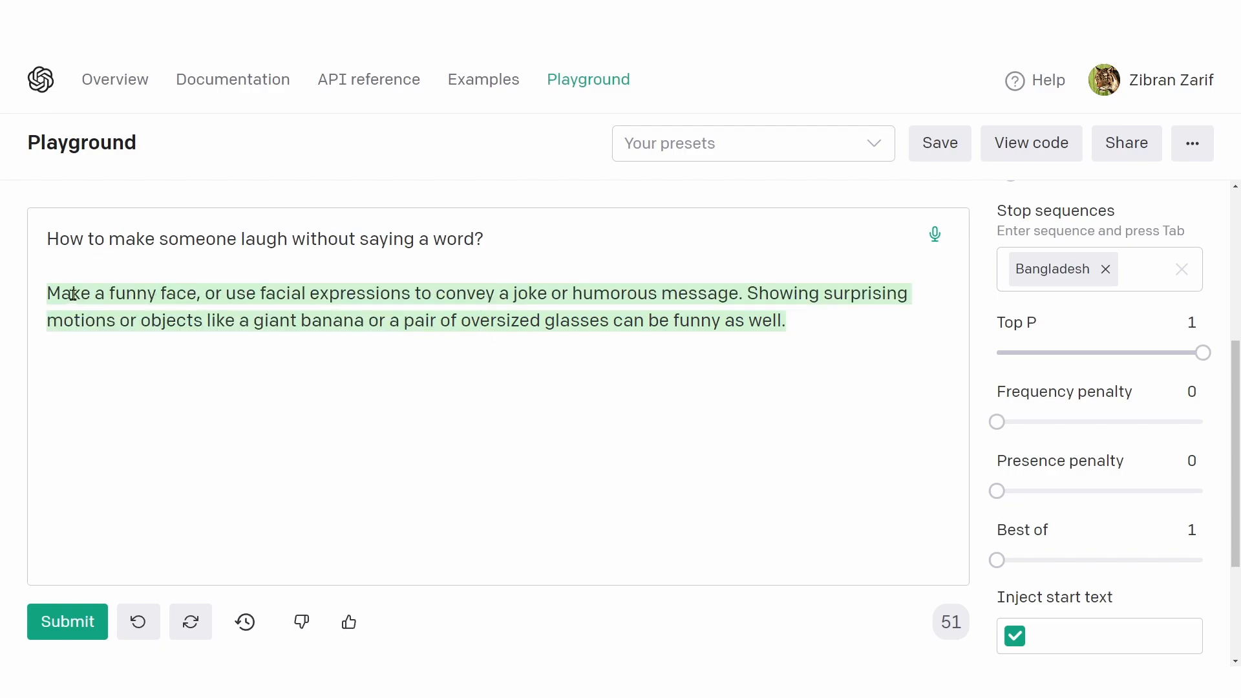
{"action": "left_click_drag", "start_coordinate": [72, 295], "coordinate": [783, 326]}
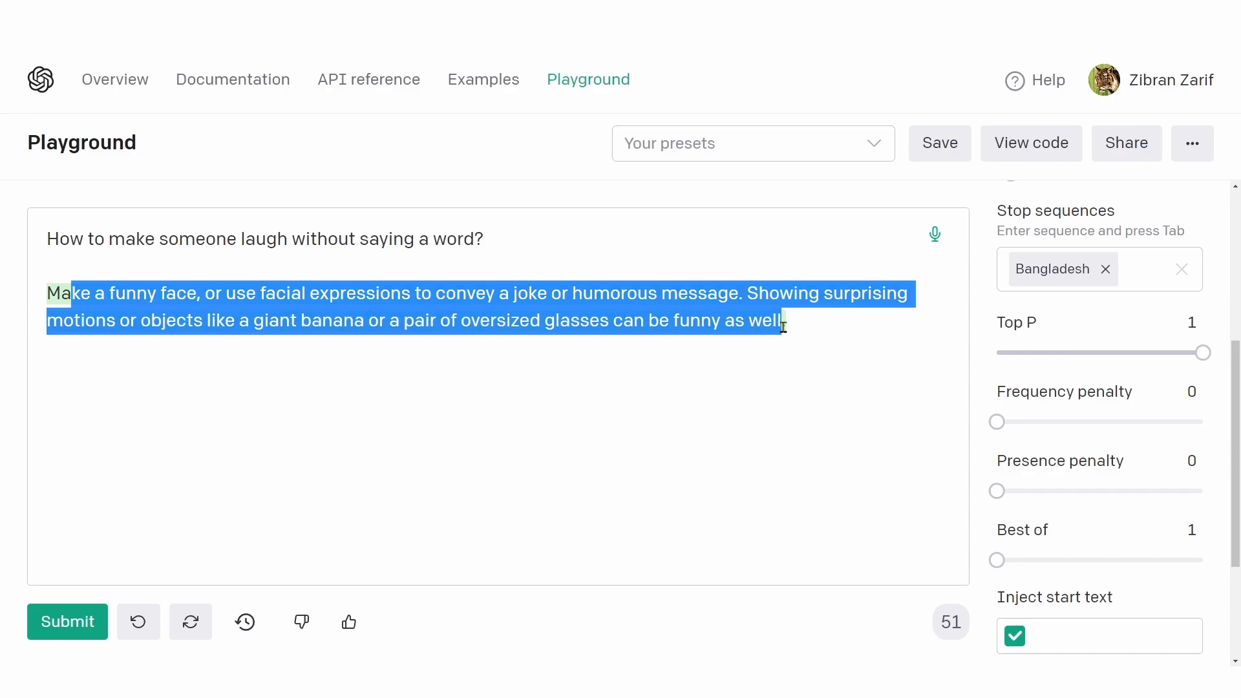
Step: Set both the Presence penalty and the Frequency penalty to 1
{"action": "left_click_drag", "start_coordinate": [996, 491], "coordinate": [1099, 492]}
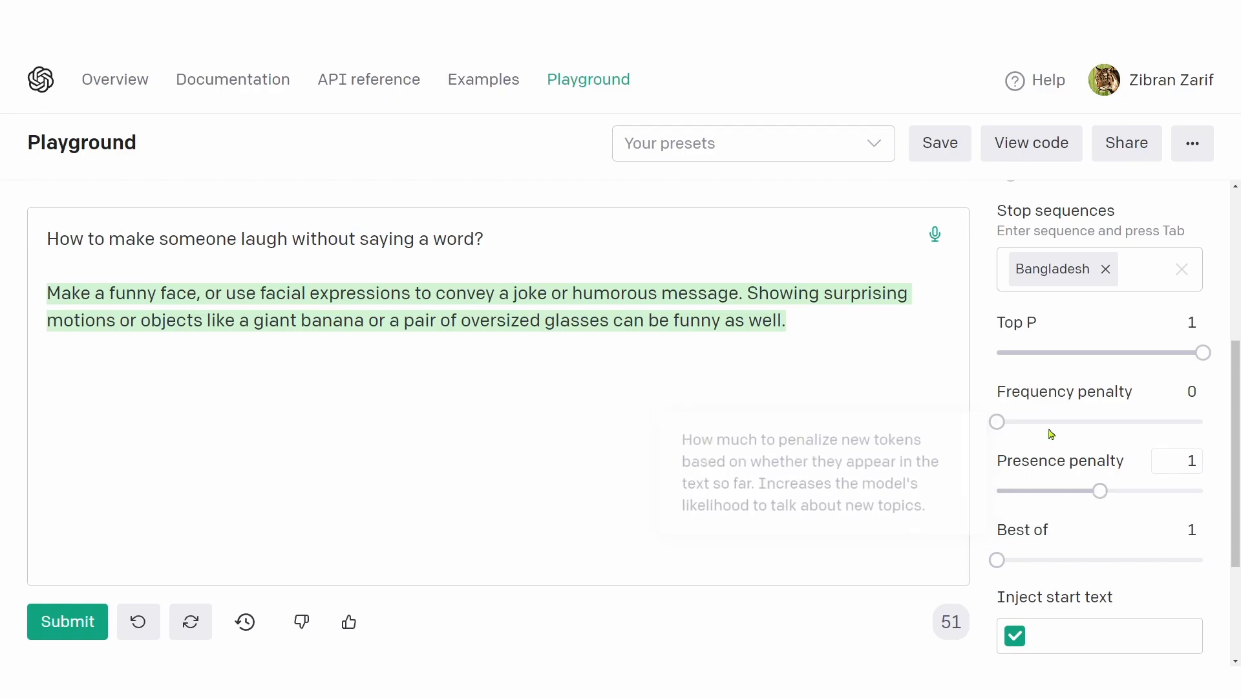
{"action": "left_click_drag", "start_coordinate": [997, 421], "coordinate": [1100, 434]}
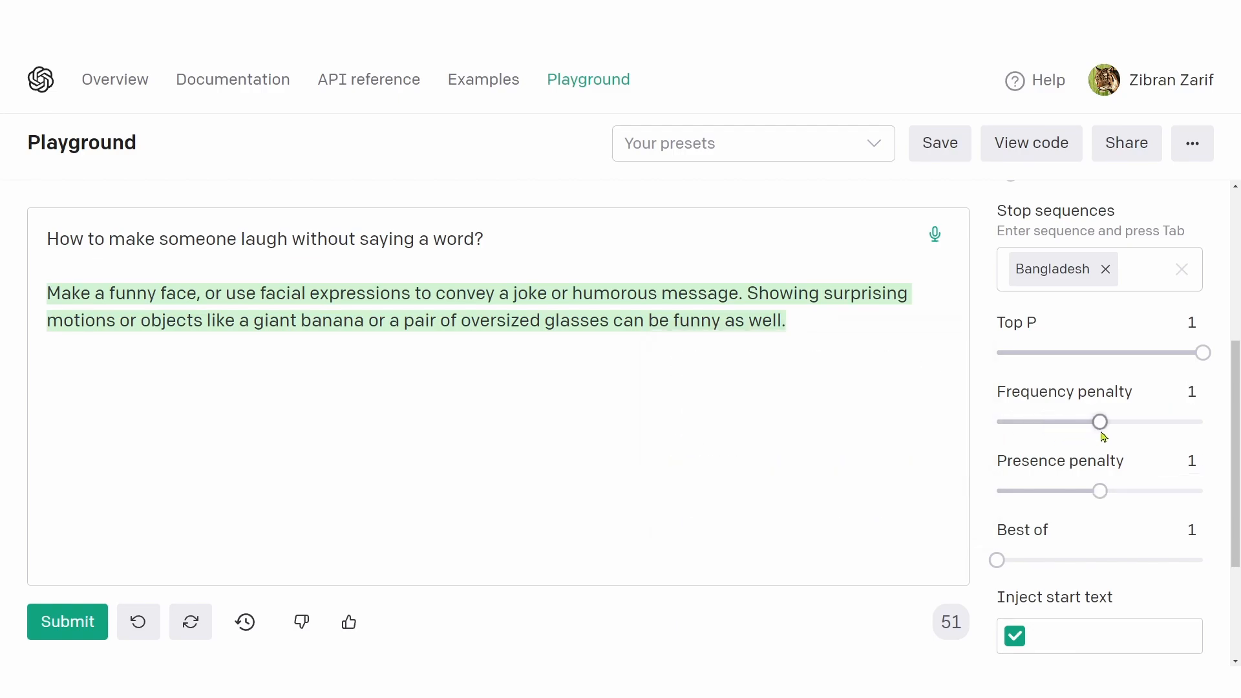
Step: Delete the answer below the "How to make someone laugh" question and submit the question again
{"action": "left_click", "coordinate": [503, 237]}
{"action": "left_click_drag", "start_coordinate": [503, 250], "coordinate": [819, 322]}
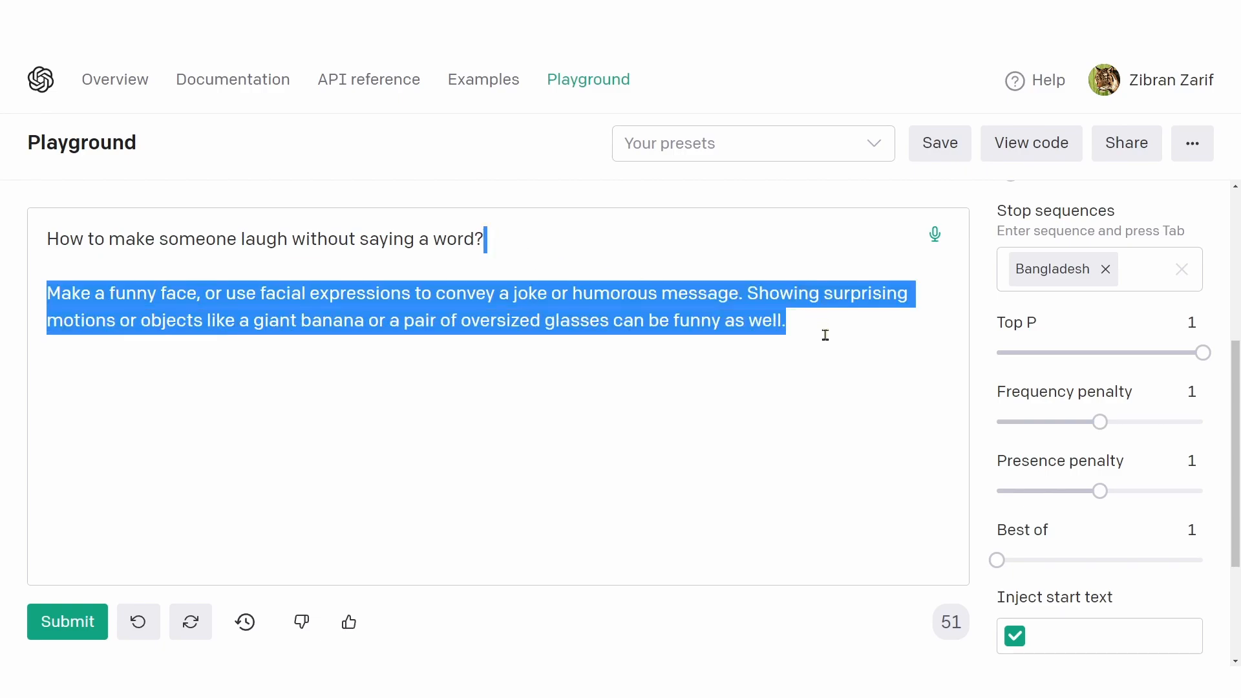
{"action": "key", "text": "BackSpace"}
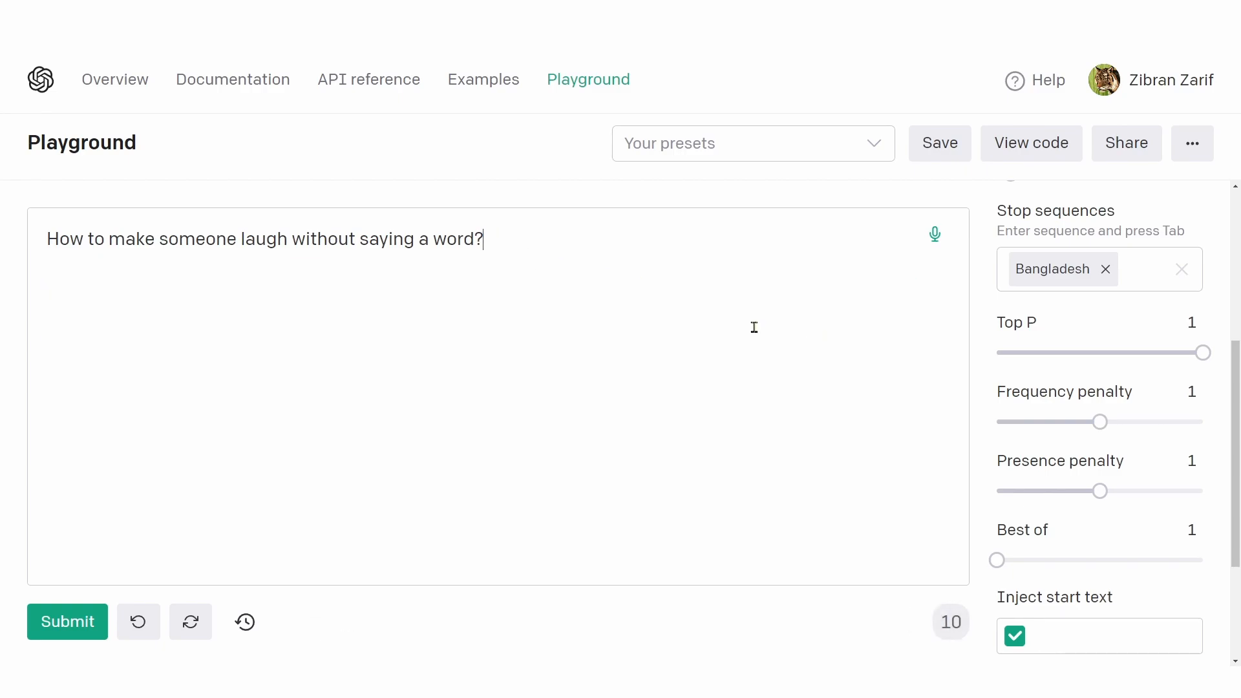
{"action": "left_click", "coordinate": [84, 620]}
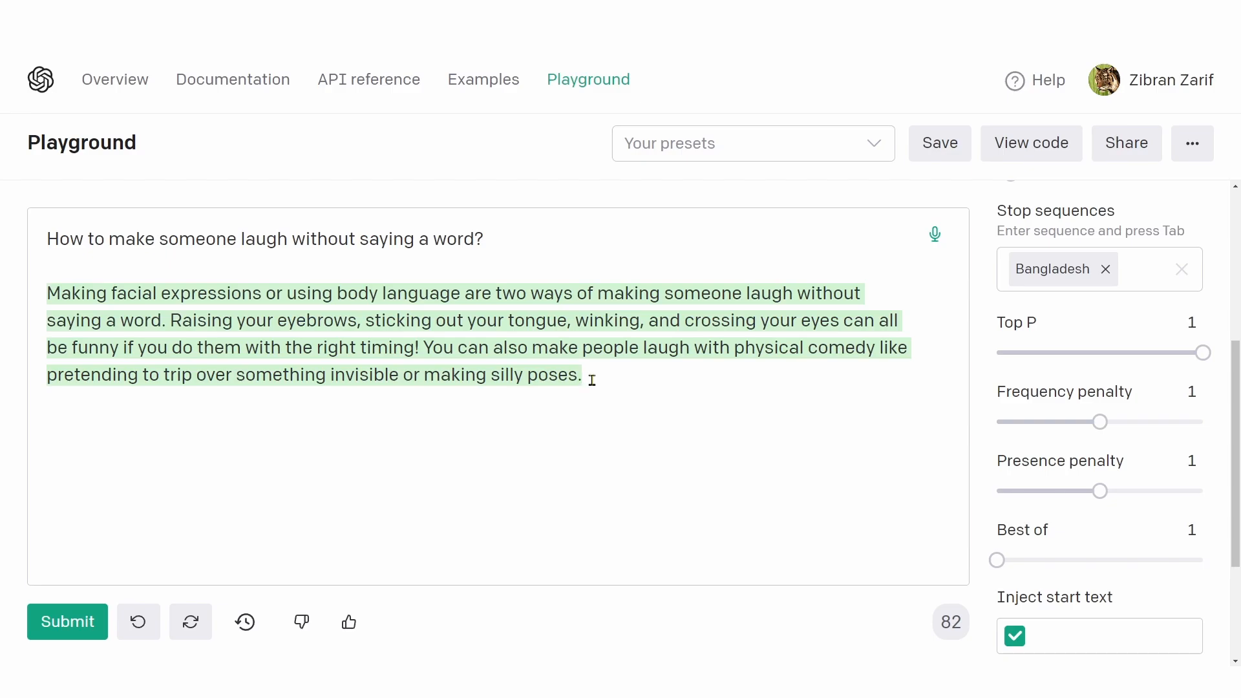
Step: Examine the phrases and ideas in the new answer against the Frequency penalty and Presence penalty descriptions
{"action": "left_click_drag", "start_coordinate": [578, 377], "coordinate": [37, 294]}
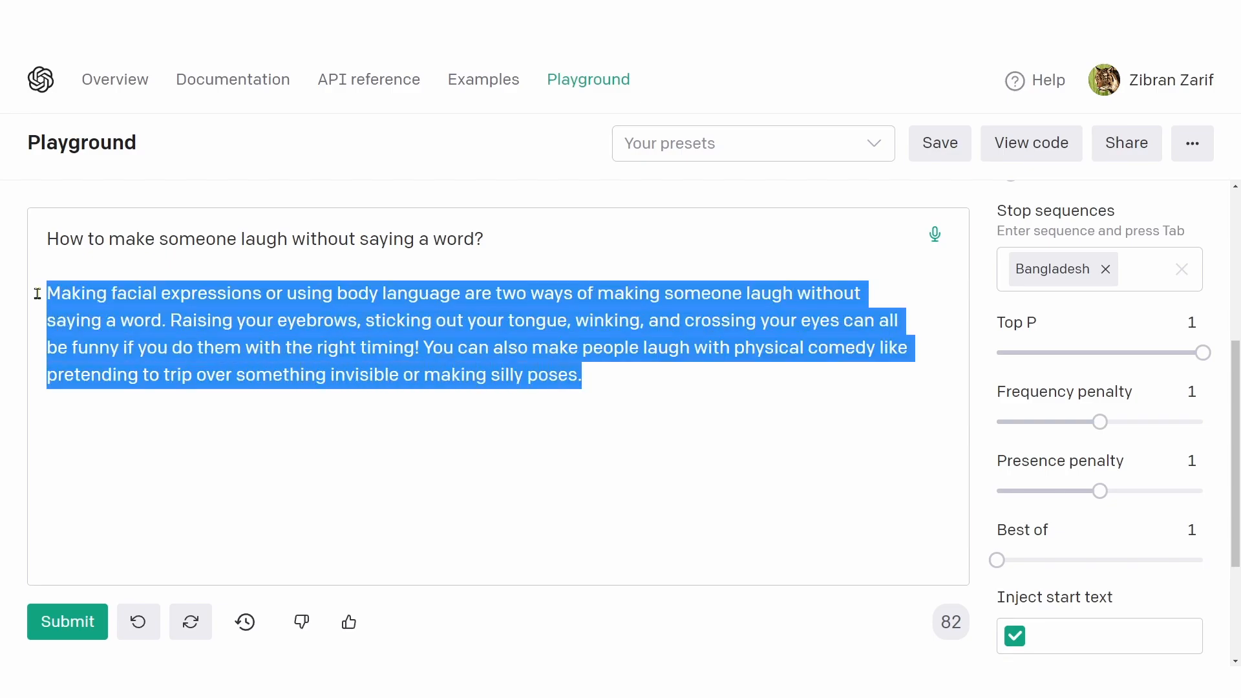
{"action": "left_click", "coordinate": [596, 379]}
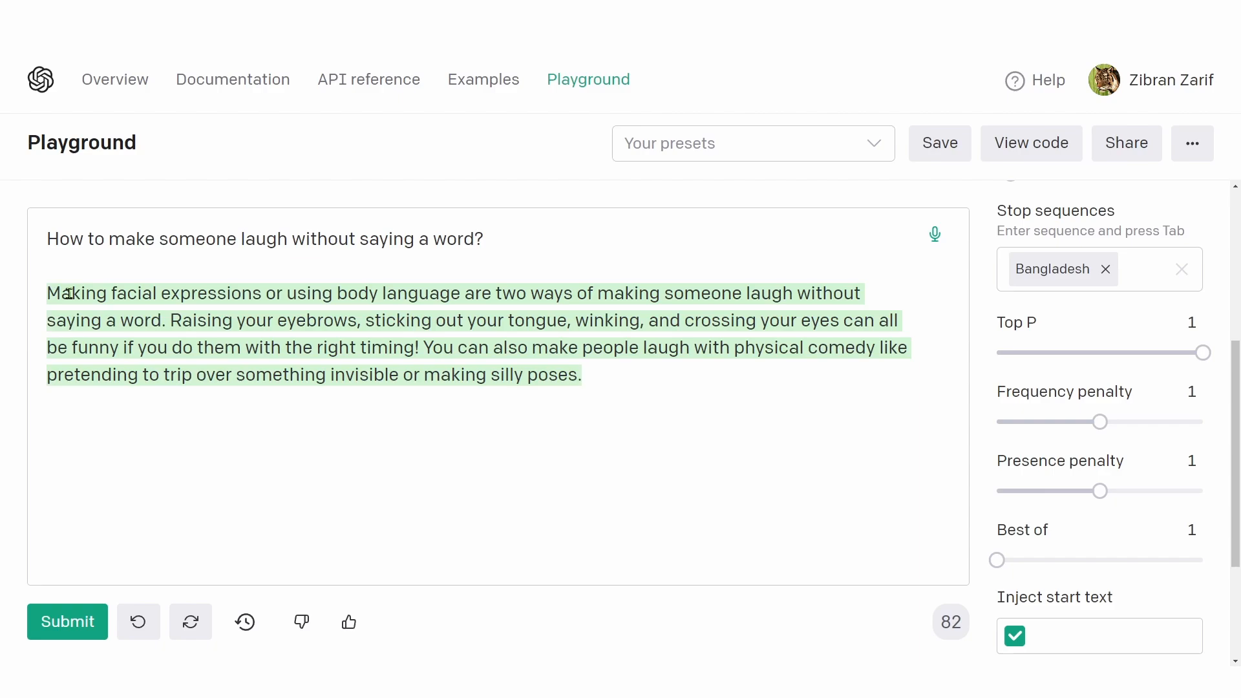
{"action": "left_click_drag", "start_coordinate": [69, 295], "coordinate": [445, 292]}
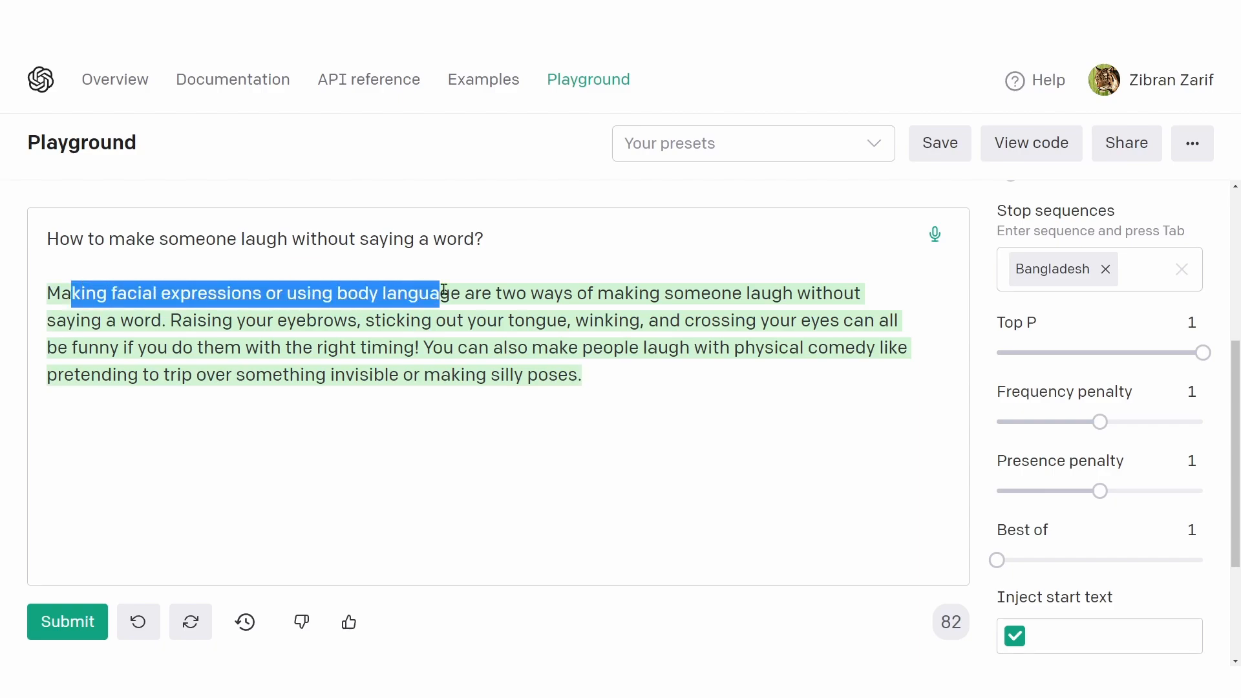
{"action": "left_click", "coordinate": [344, 291]}
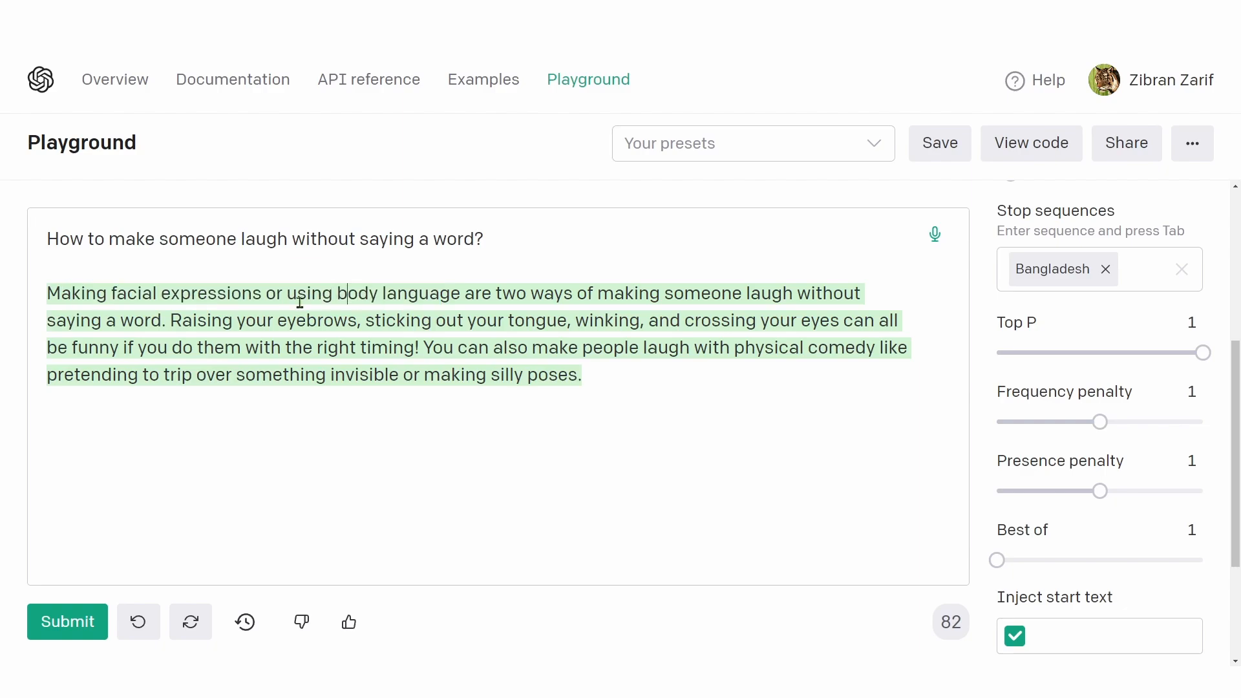
{"action": "left_click_drag", "start_coordinate": [221, 323], "coordinate": [624, 321]}
{"action": "left_click_drag", "start_coordinate": [700, 321], "coordinate": [842, 327]}
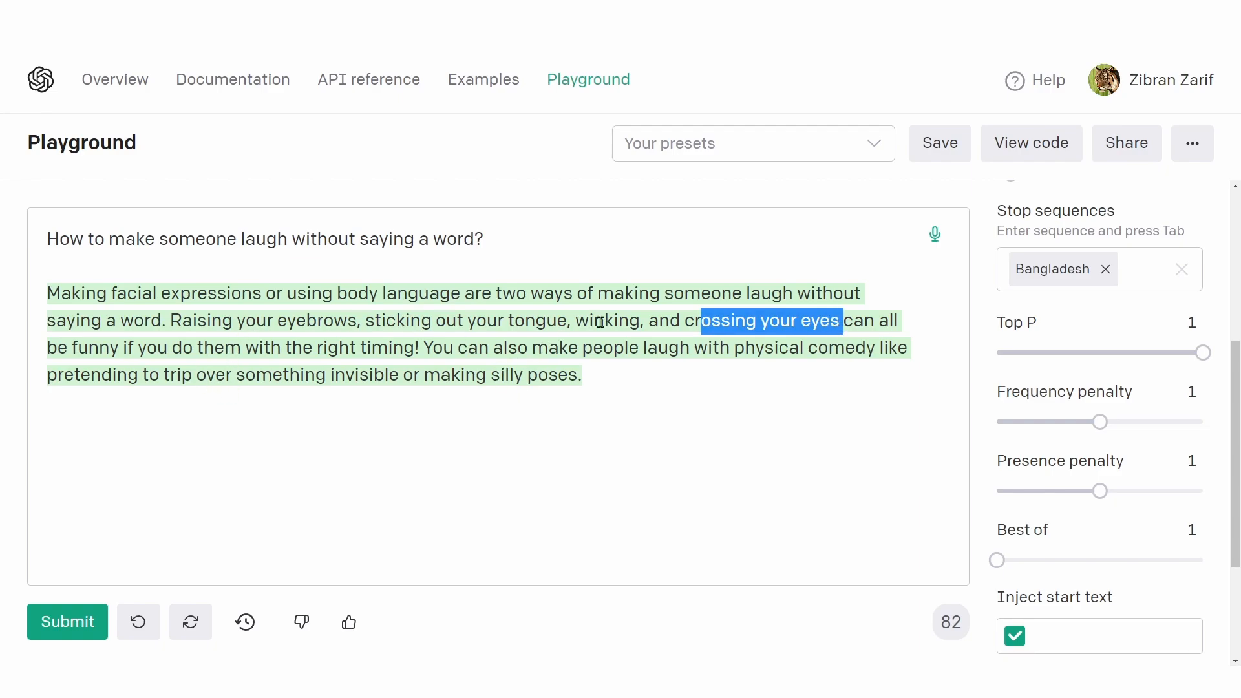
{"action": "mouse_move", "coordinate": [1061, 391]}
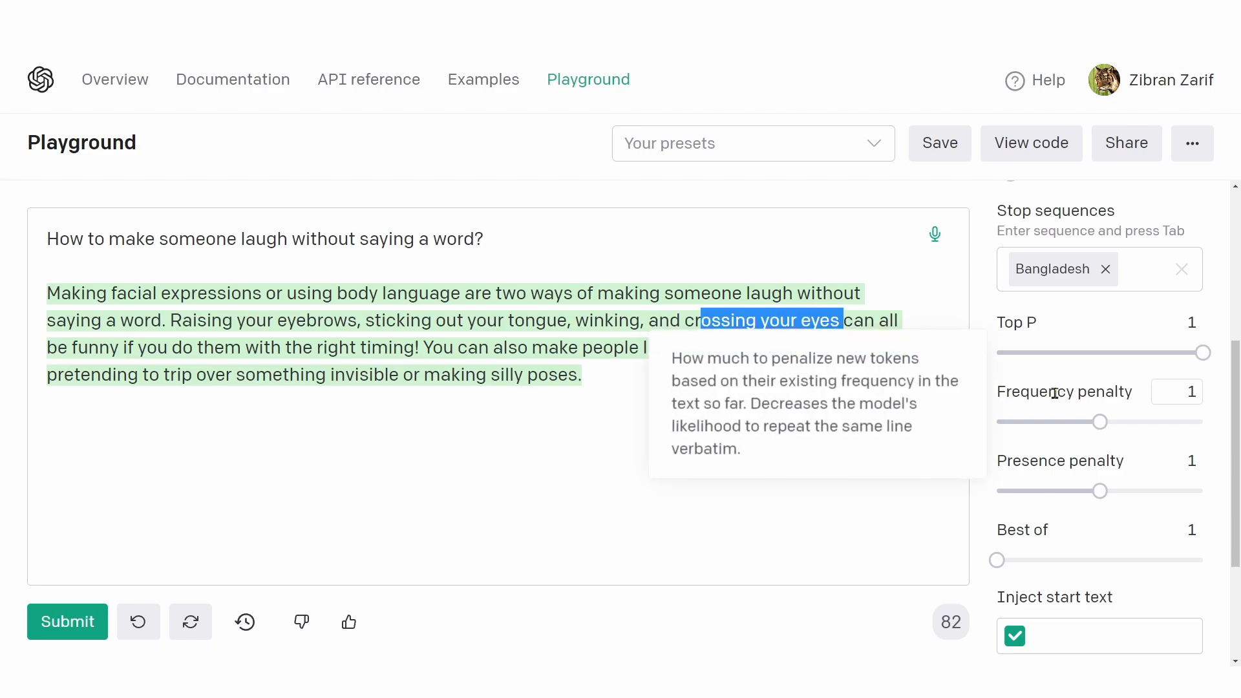
{"action": "mouse_move", "coordinate": [1087, 465]}
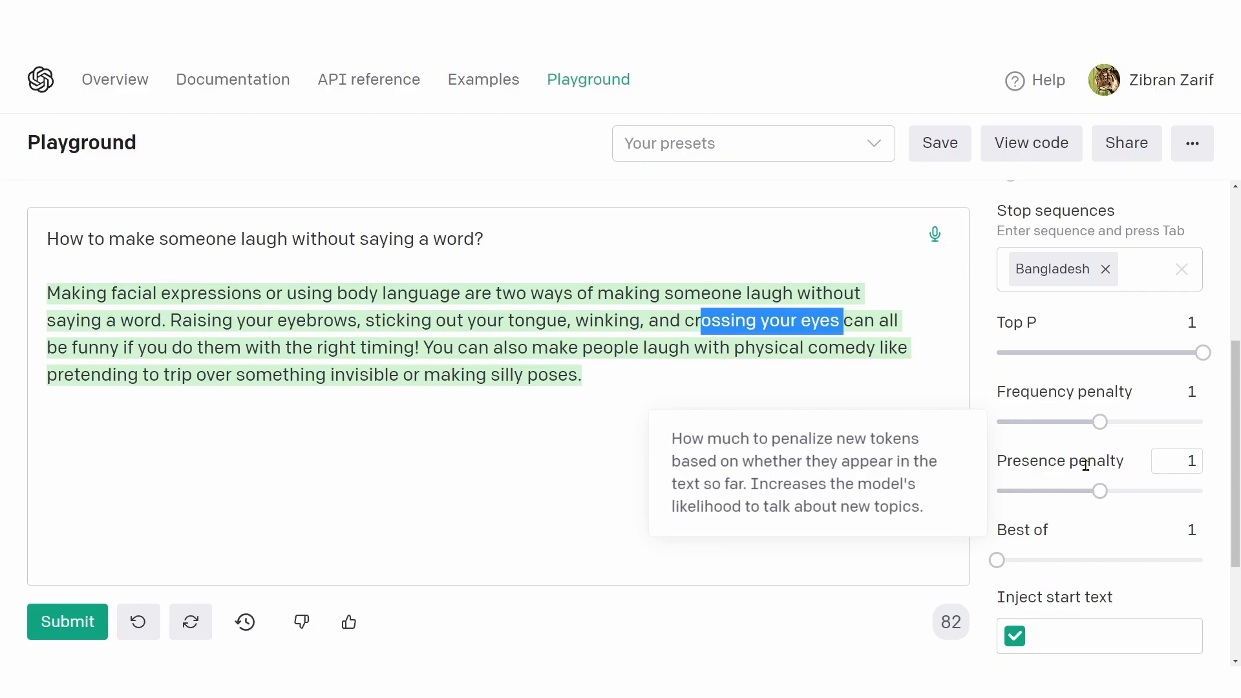
Step: Locate the Best of setting and consider it in relation to the question and its generated answer
{"action": "scroll", "coordinate": [1086, 466], "scroll_direction": "down", "scroll_amount": 2}
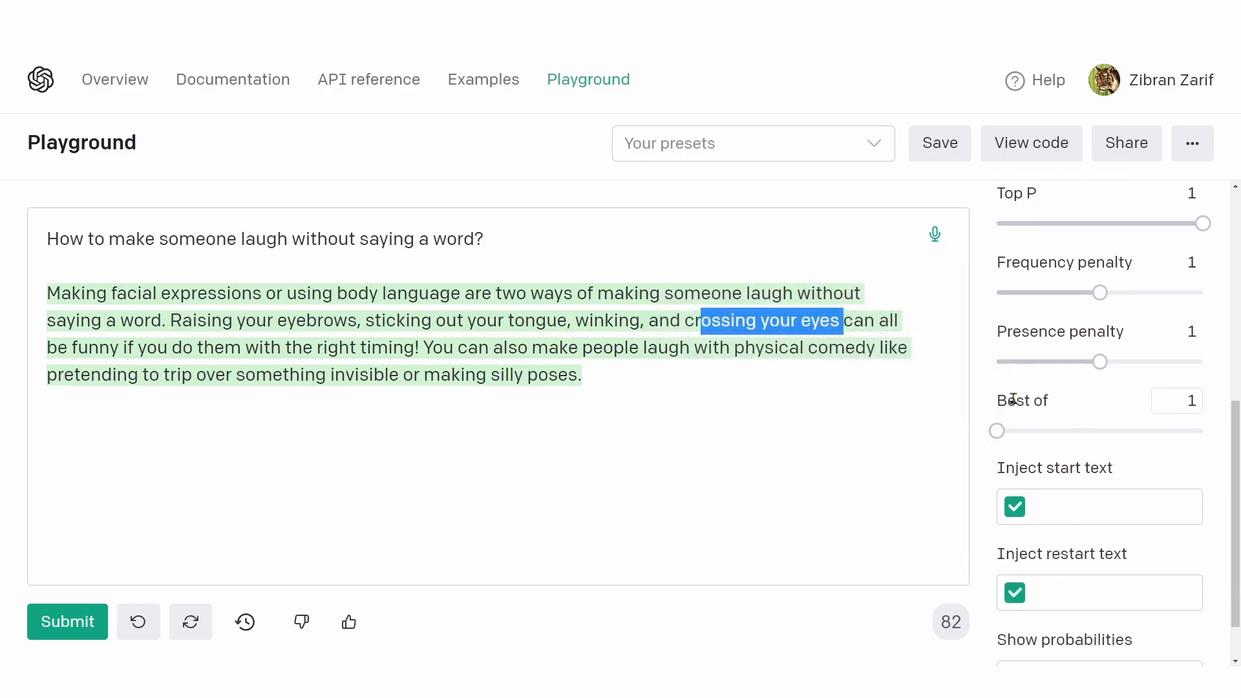
{"action": "mouse_move", "coordinate": [1004, 401]}
{"action": "left_click_drag", "start_coordinate": [997, 401], "coordinate": [1060, 412]}
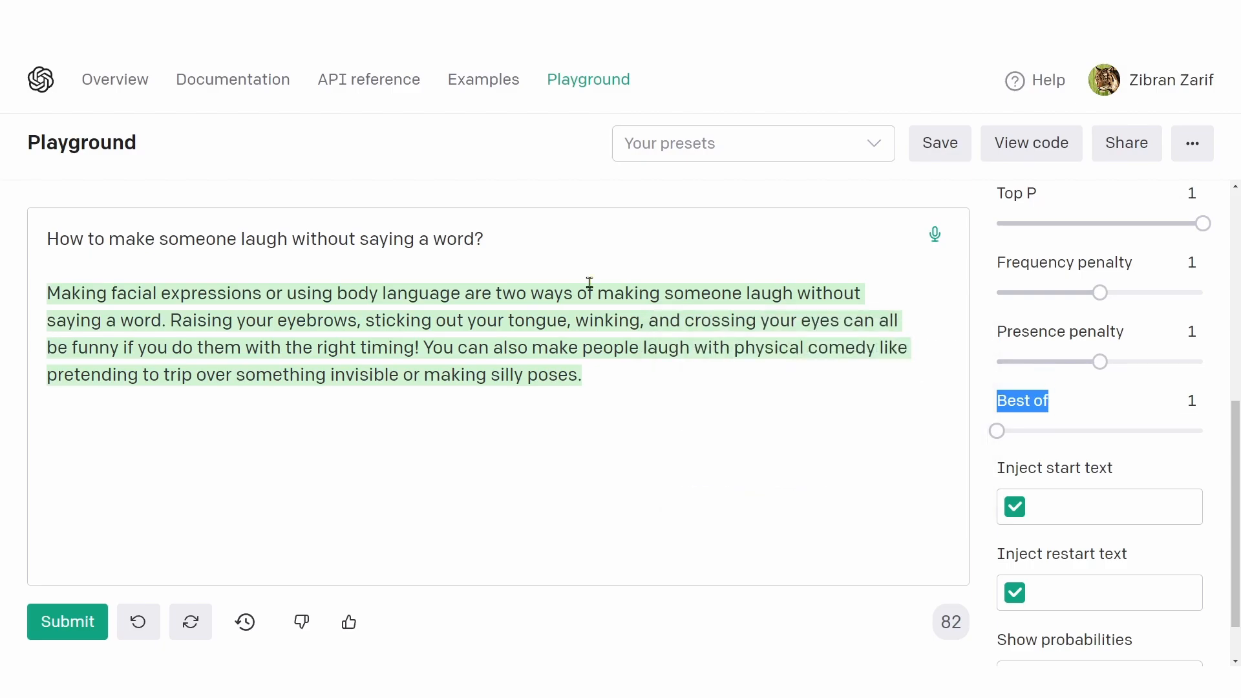
{"action": "left_click_drag", "start_coordinate": [491, 238], "coordinate": [40, 236]}
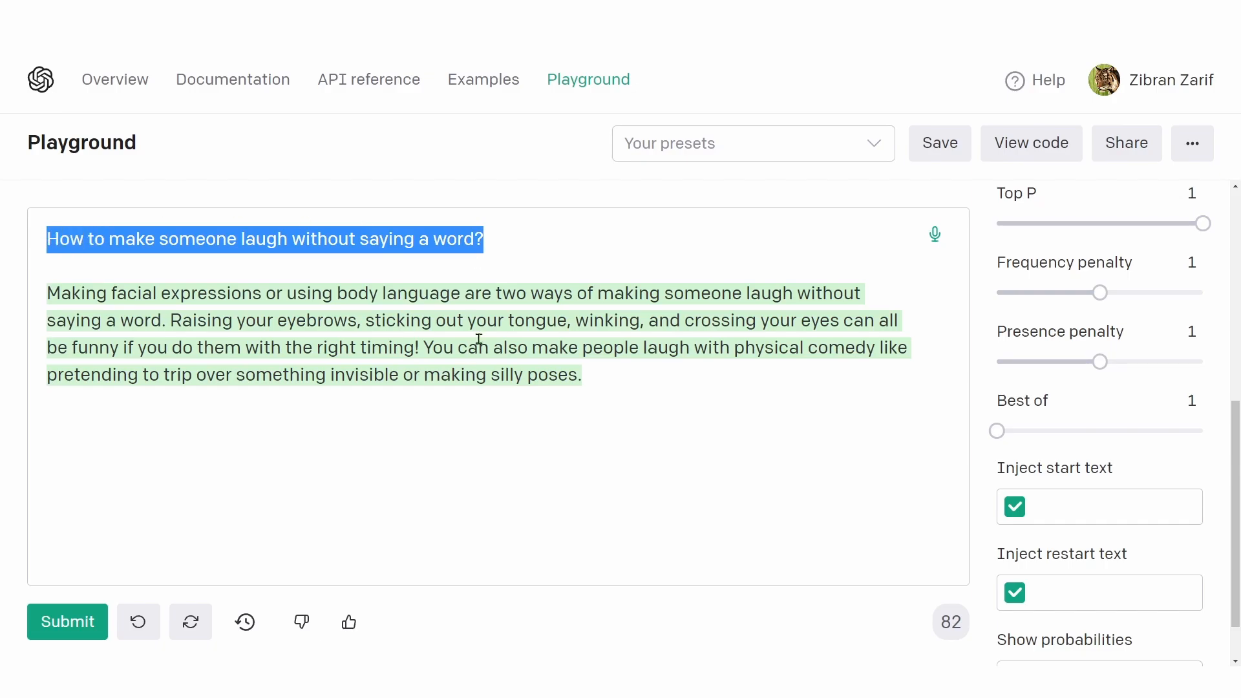
{"action": "left_click_drag", "start_coordinate": [587, 378], "coordinate": [41, 280]}
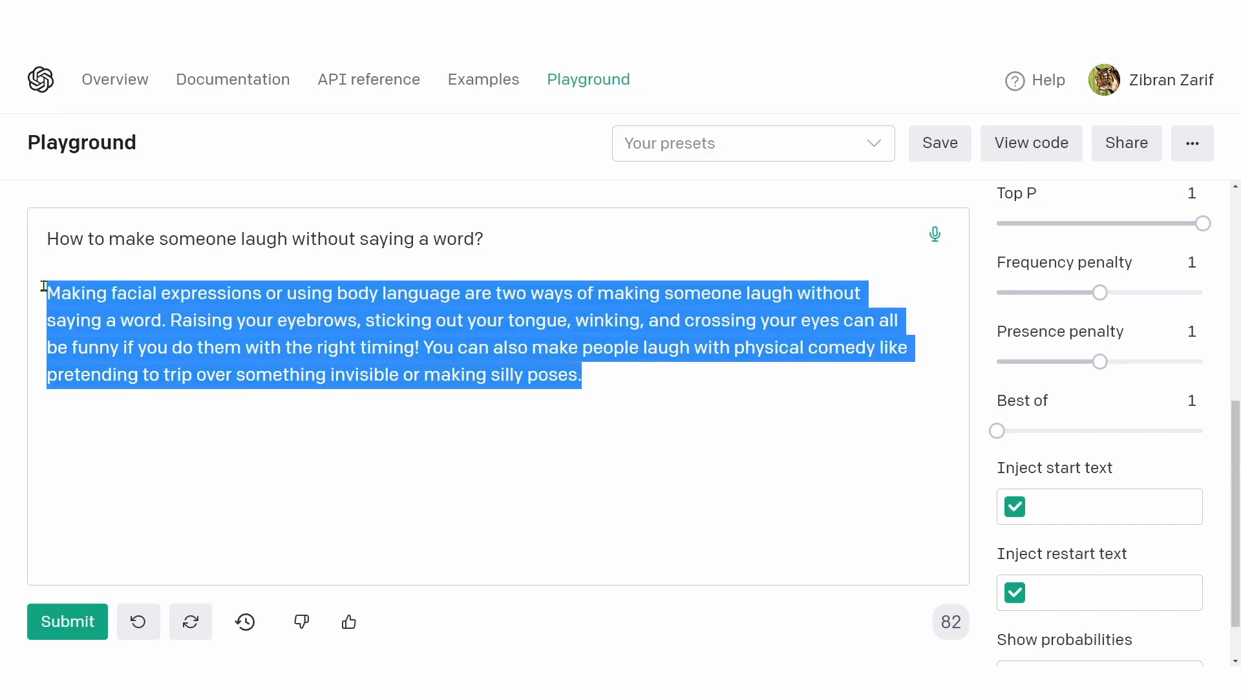
Step: Read the Best of description and set Best of to 12
{"action": "left_click_drag", "start_coordinate": [490, 243], "coordinate": [78, 245]}
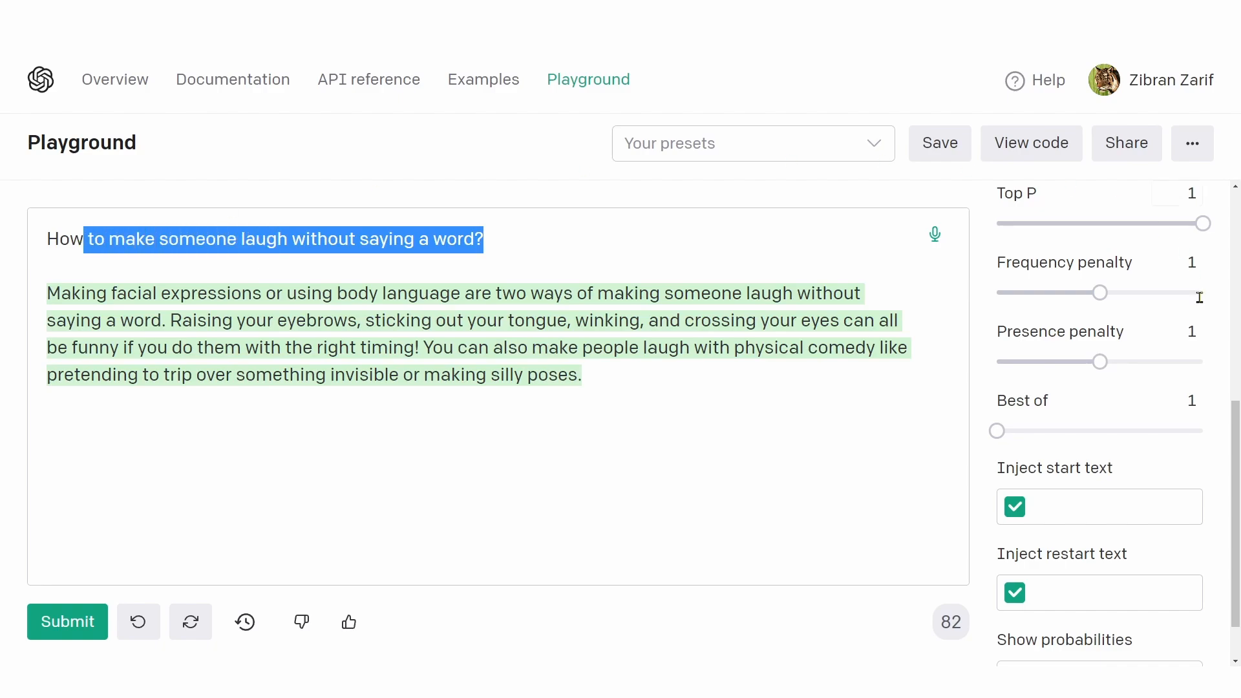
{"action": "left_click", "coordinate": [1201, 403]}
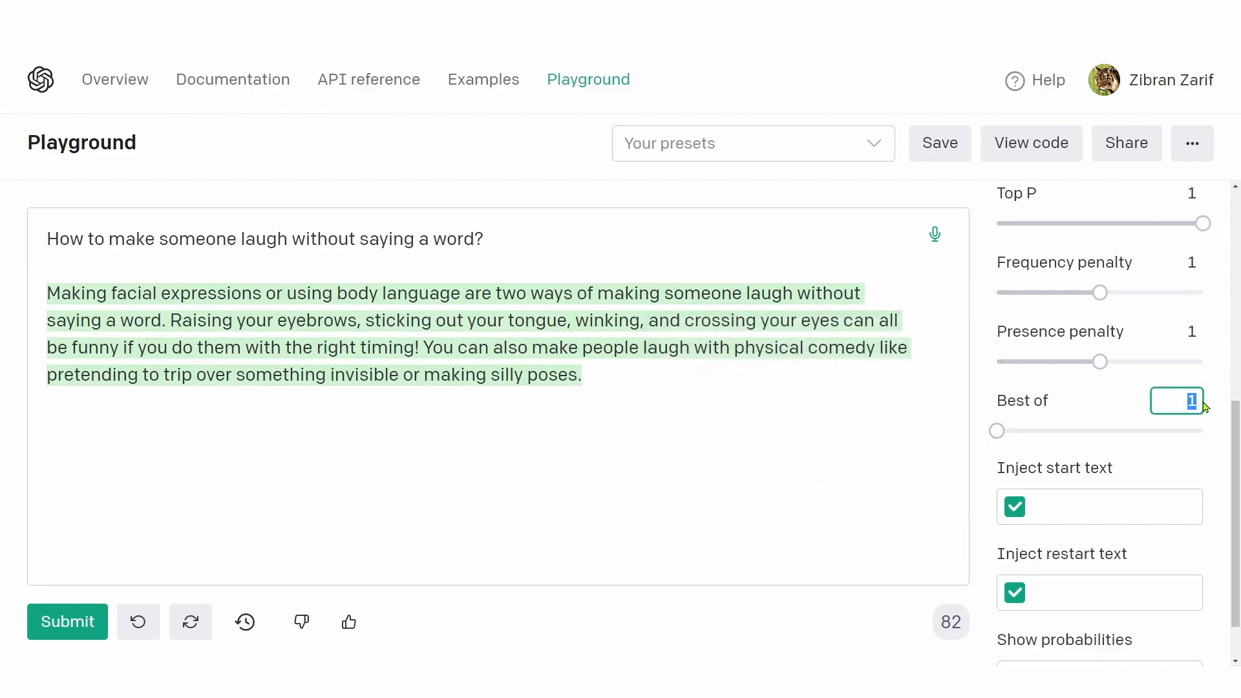
{"action": "mouse_move", "coordinate": [1028, 401]}
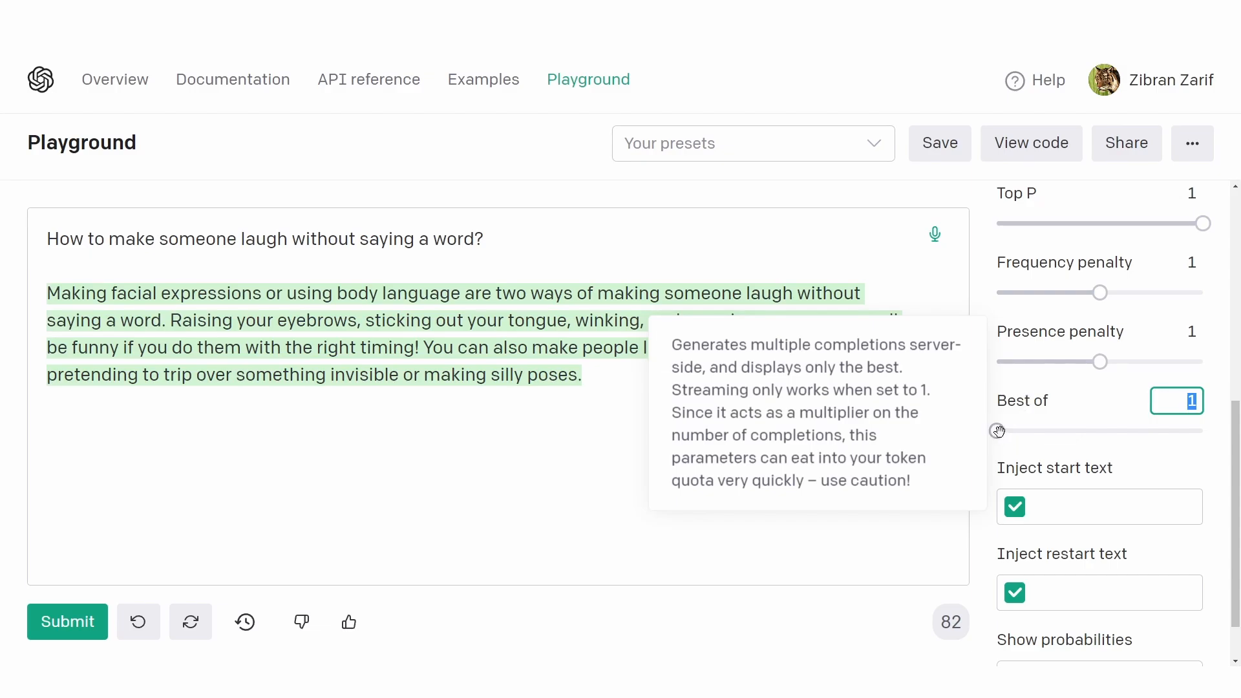
{"action": "left_click_drag", "start_coordinate": [998, 431], "coordinate": [1122, 432]}
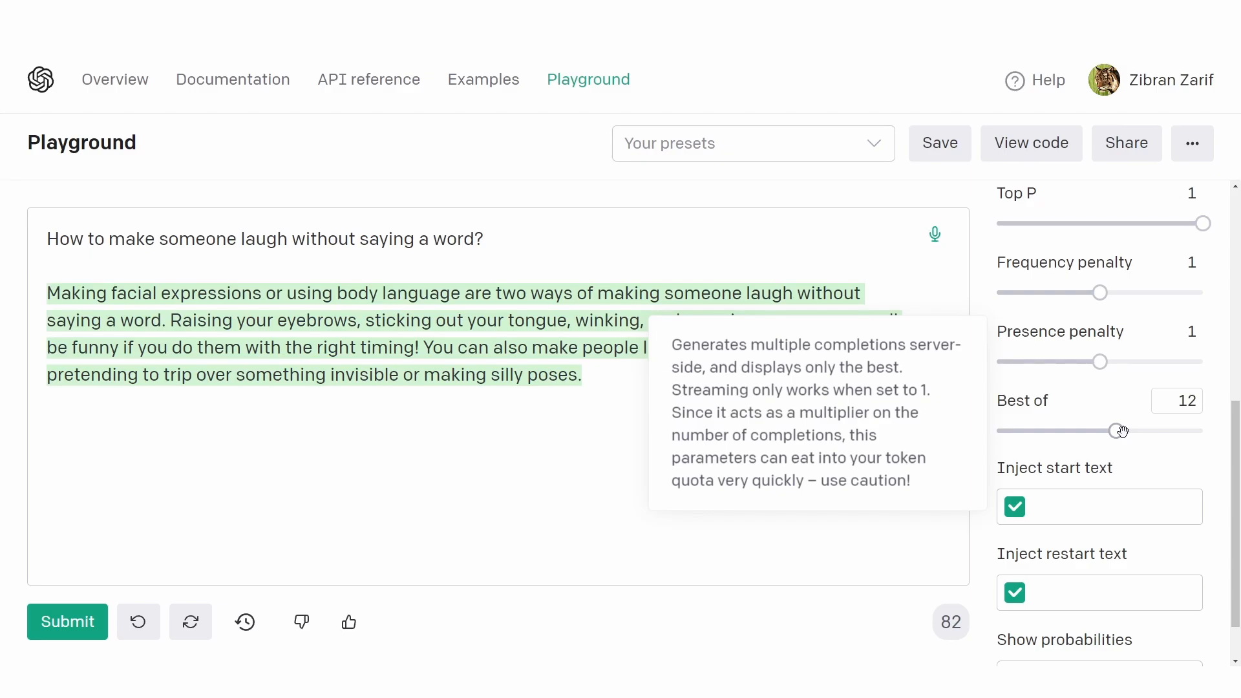
Step: Review the full generated answer below the question in relation to the Best of setting
{"action": "left_click_drag", "start_coordinate": [632, 382], "coordinate": [1, 282]}
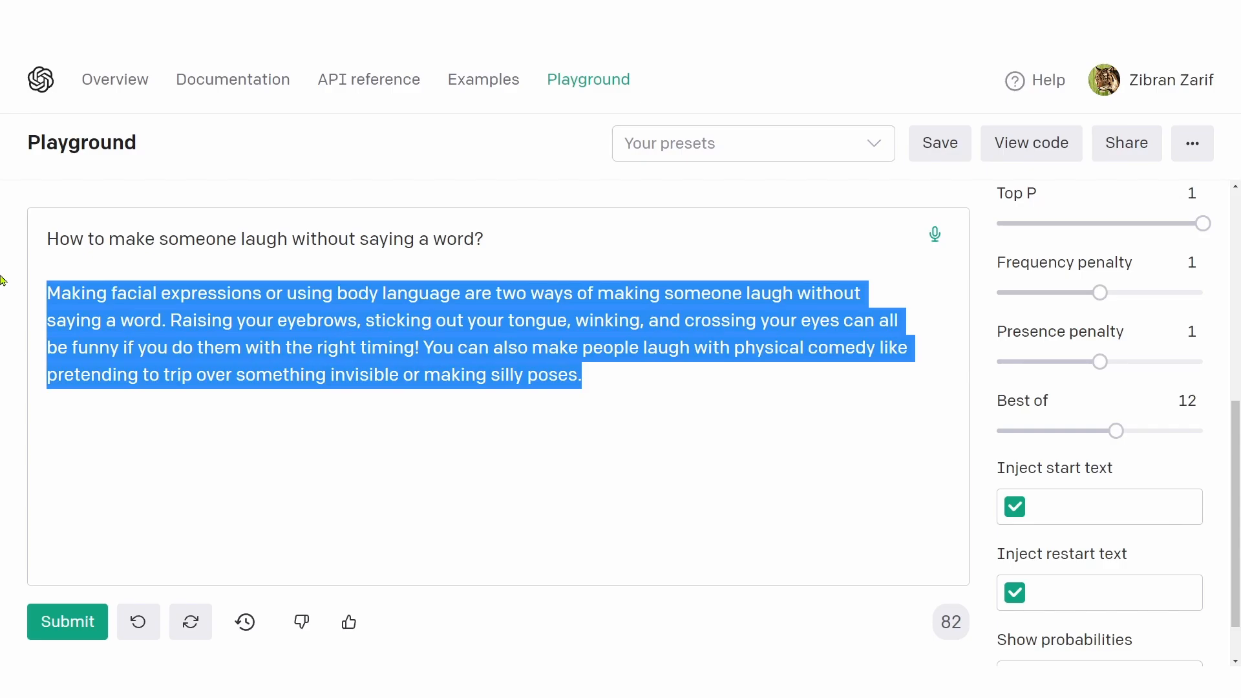
{"action": "left_click", "coordinate": [602, 381]}
{"action": "left_click_drag", "start_coordinate": [602, 382], "coordinate": [17, 285]}
{"action": "left_click_drag", "start_coordinate": [603, 388], "coordinate": [2, 284]}
Step: Locate the Inject start text and Inject restart text settings and read their descriptions
{"action": "scroll", "coordinate": [1056, 477], "scroll_direction": "down", "scroll_amount": 1}
{"action": "left_click_drag", "start_coordinate": [1048, 408], "coordinate": [1078, 407]}
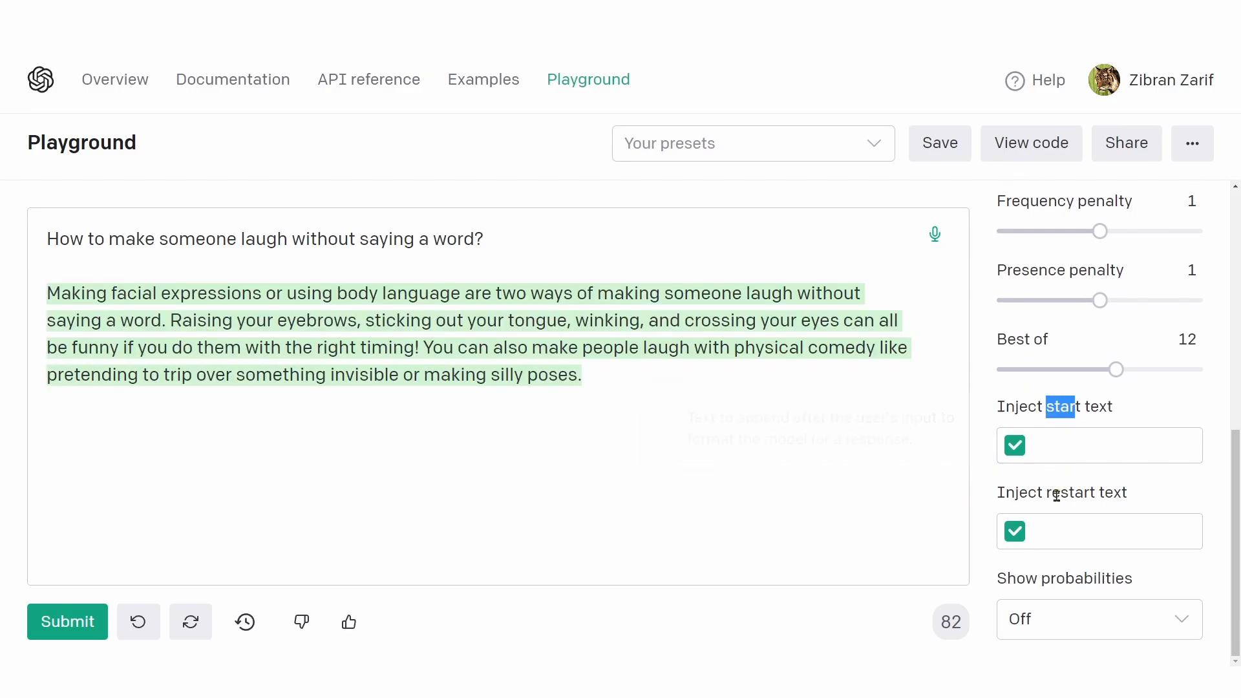
{"action": "left_click_drag", "start_coordinate": [1047, 493], "coordinate": [1093, 494]}
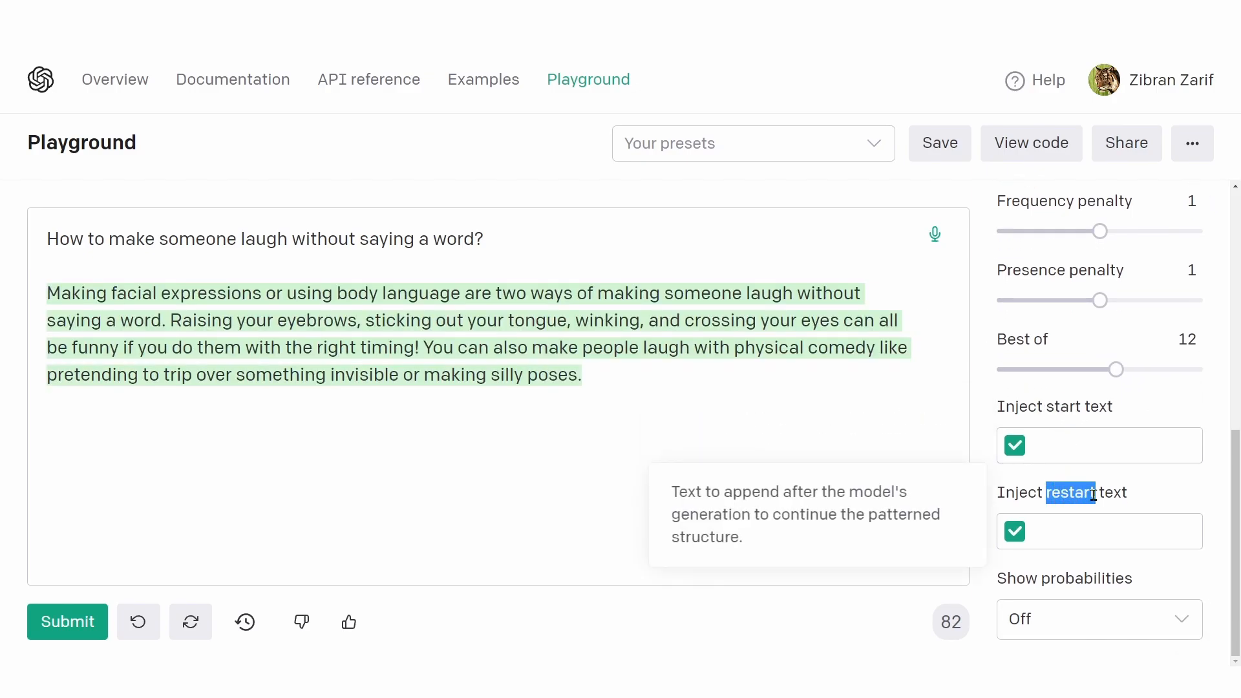
Step: Replace the laugh question and its answer with the "I want you to act as a doctor" prompt about creative treatments for illnesses or diseases
{"action": "left_click_drag", "start_coordinate": [604, 388], "coordinate": [5, 235]}
{"action": "key", "text": "ctrl+v"}
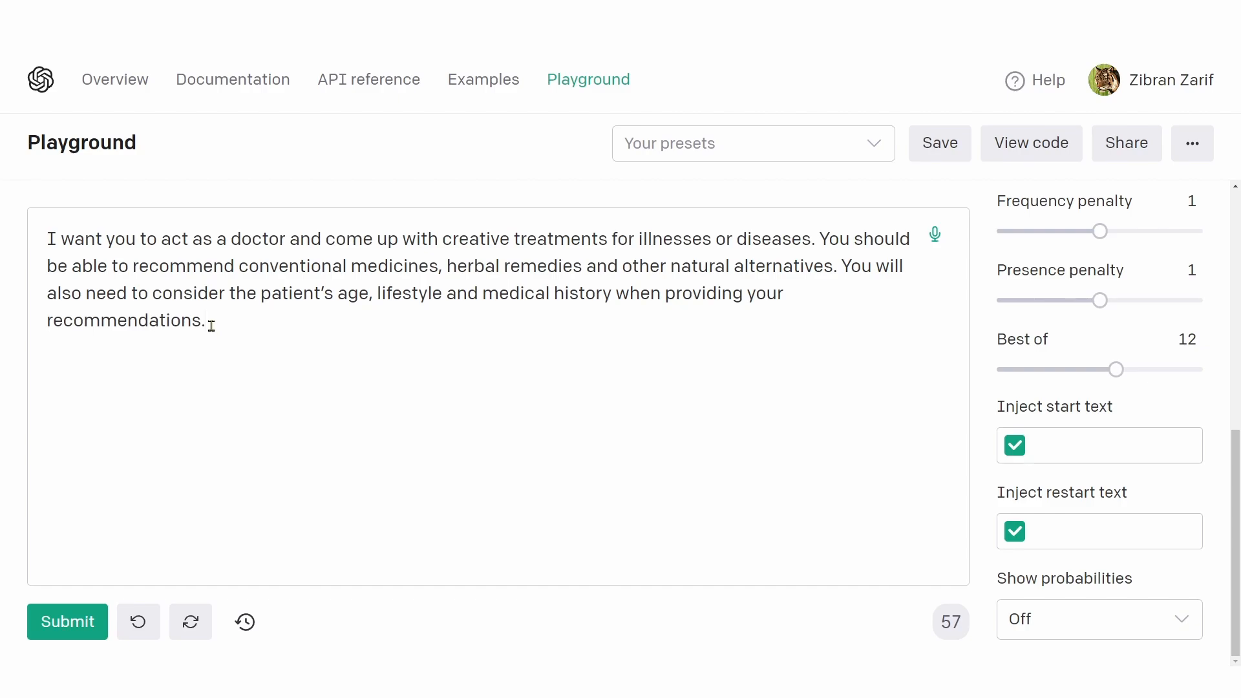
{"action": "left_click_drag", "start_coordinate": [212, 325], "coordinate": [34, 229]}
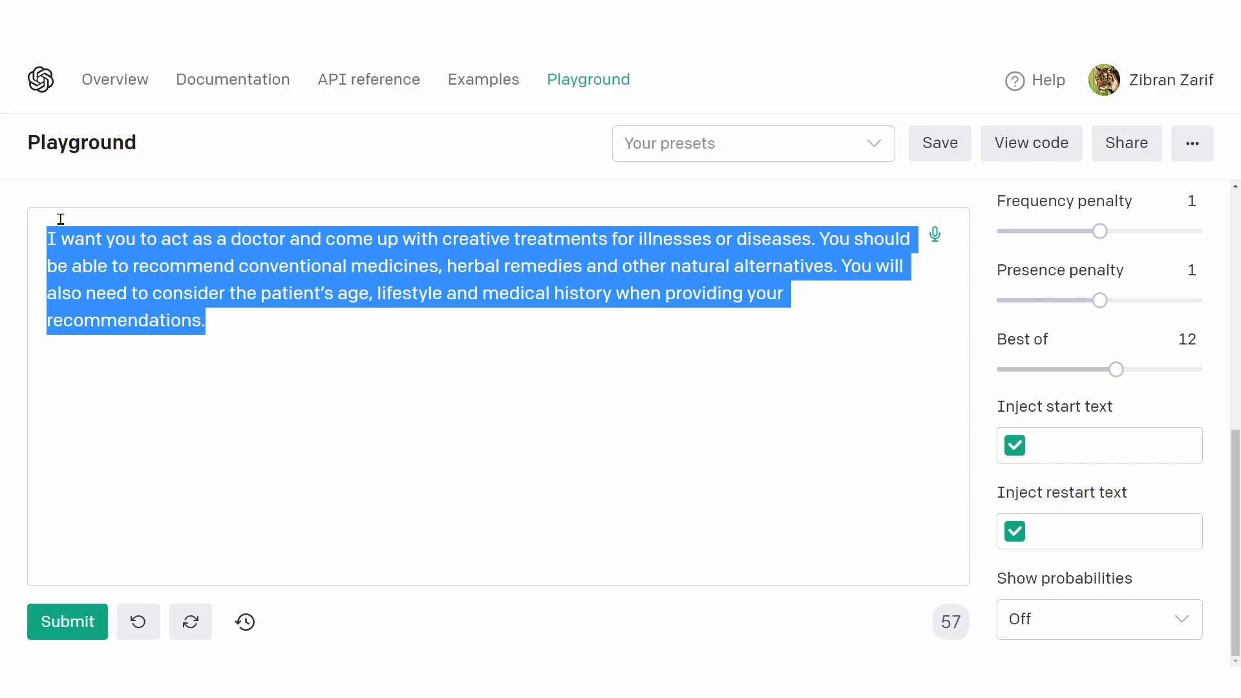
{"action": "left_click", "coordinate": [508, 264]}
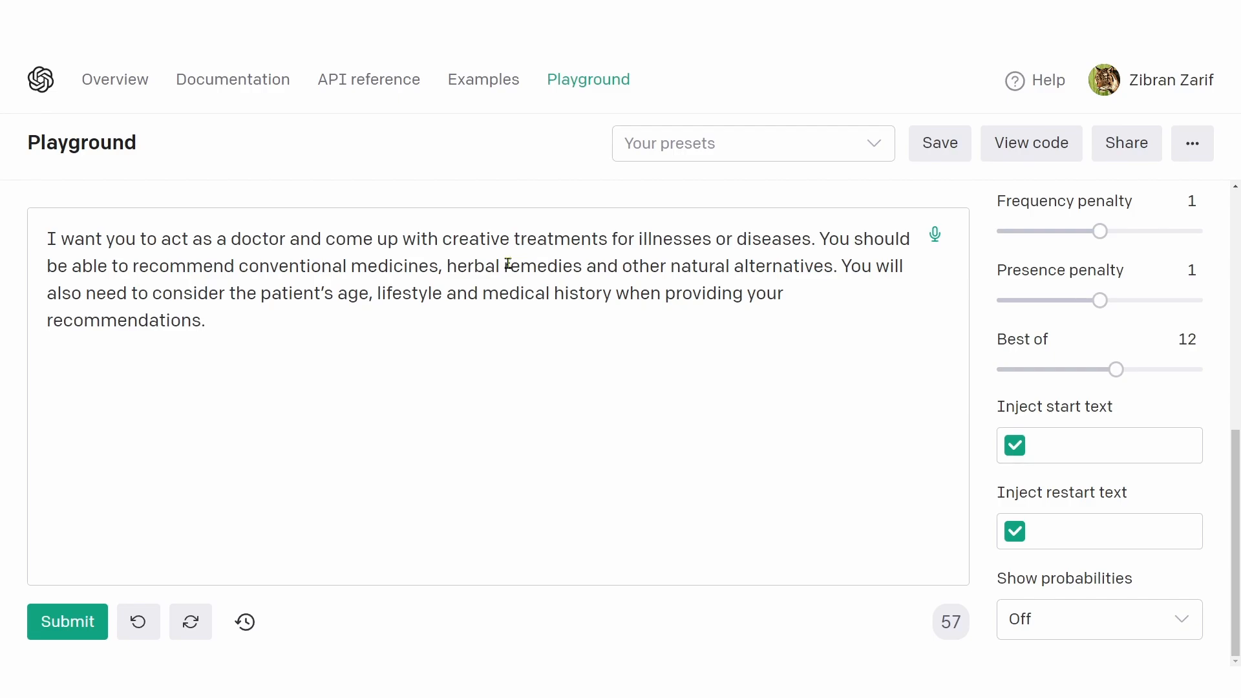
Step: Add the line "Patient: Hi, Doctor. I have a sore throat. I think I caught a cold. What should I do?" below the doctor instructions
{"action": "left_click", "coordinate": [234, 327]}
{"action": "key", "text": "Return"}
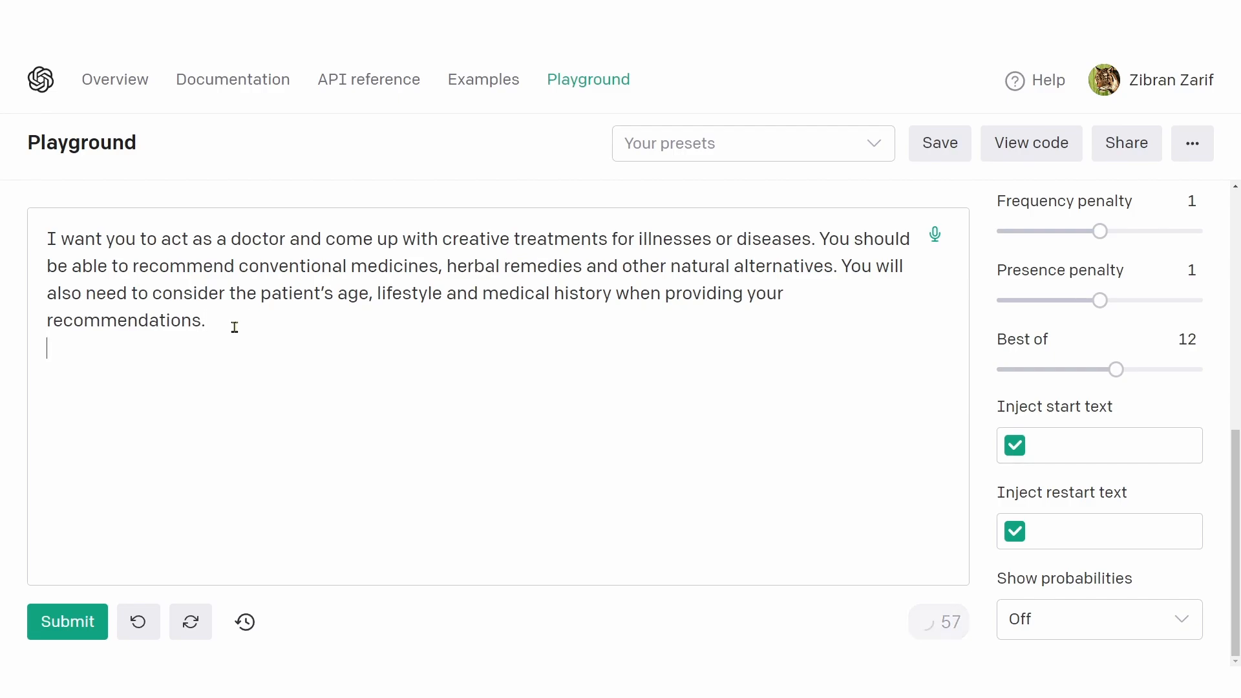
{"action": "type", "text": "Patient: Hi, Doctor. I have a sore throat. I think I caught a cold. What should I do?"}
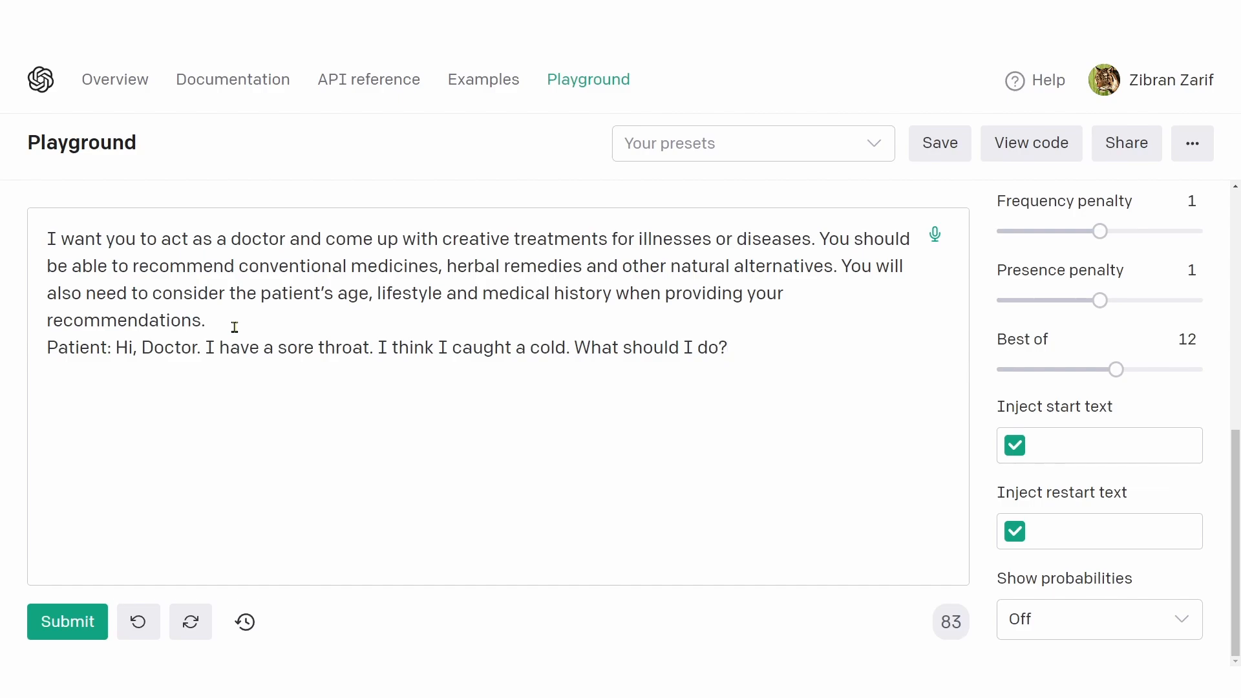
{"action": "left_click_drag", "start_coordinate": [424, 348], "coordinate": [740, 350]}
Step: Add a new line reading "Doctor:" below the patient's question
{"action": "left_click", "coordinate": [740, 349]}
{"action": "key", "text": "Return"}
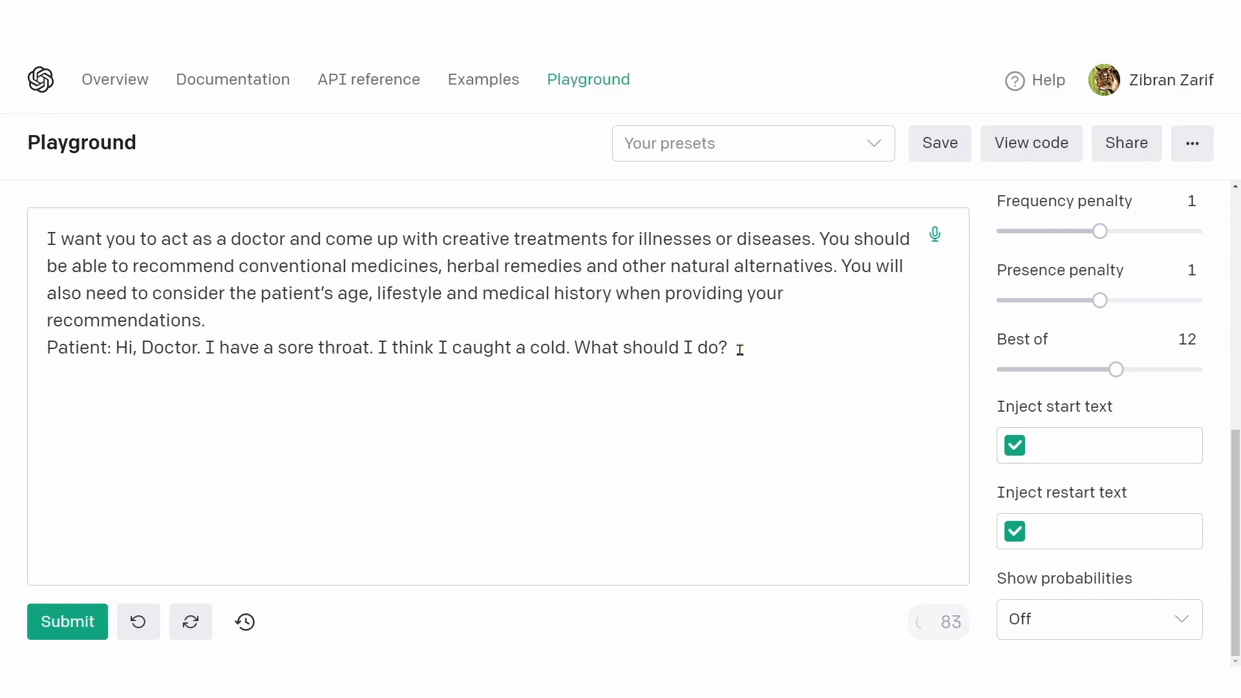
{"action": "type", "text": "Doctor:"}
{"action": "left_click_drag", "start_coordinate": [111, 378], "coordinate": [41, 369]}
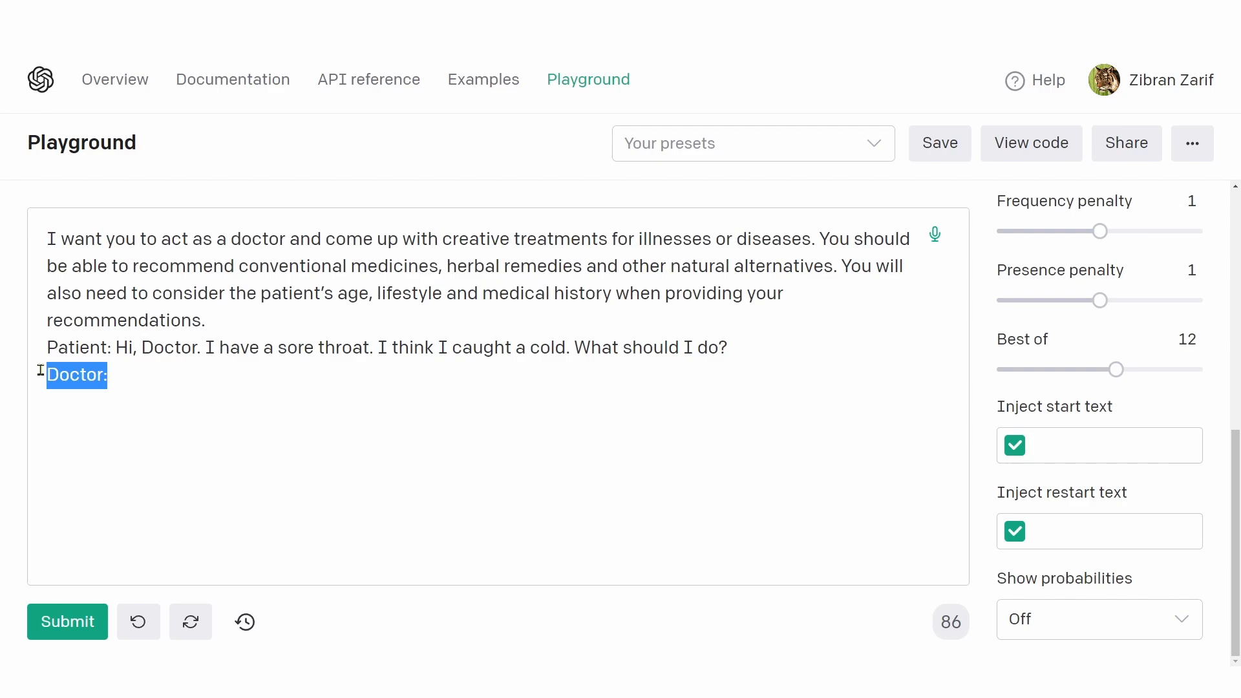
{"action": "left_click", "coordinate": [106, 372]}
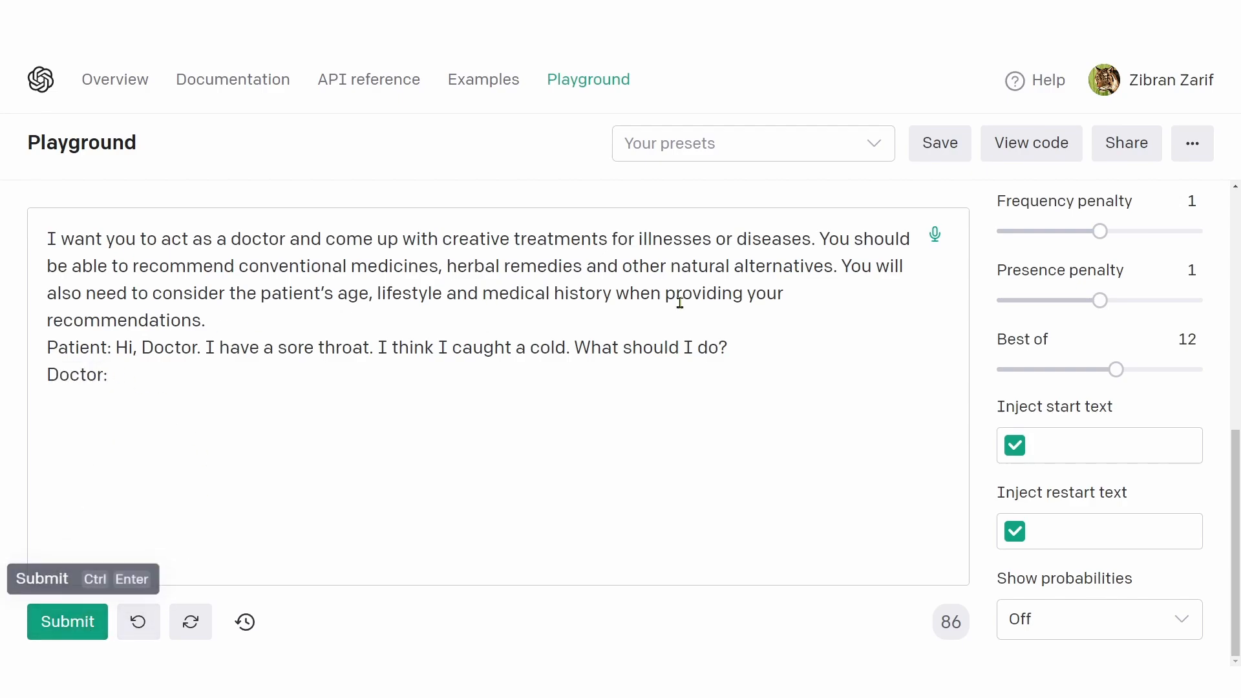
Step: Set the Frequency penalty and Presence penalty to 0 and Best of to 1
{"action": "scroll", "coordinate": [1099, 429], "scroll_direction": "up", "scroll_amount": 1}
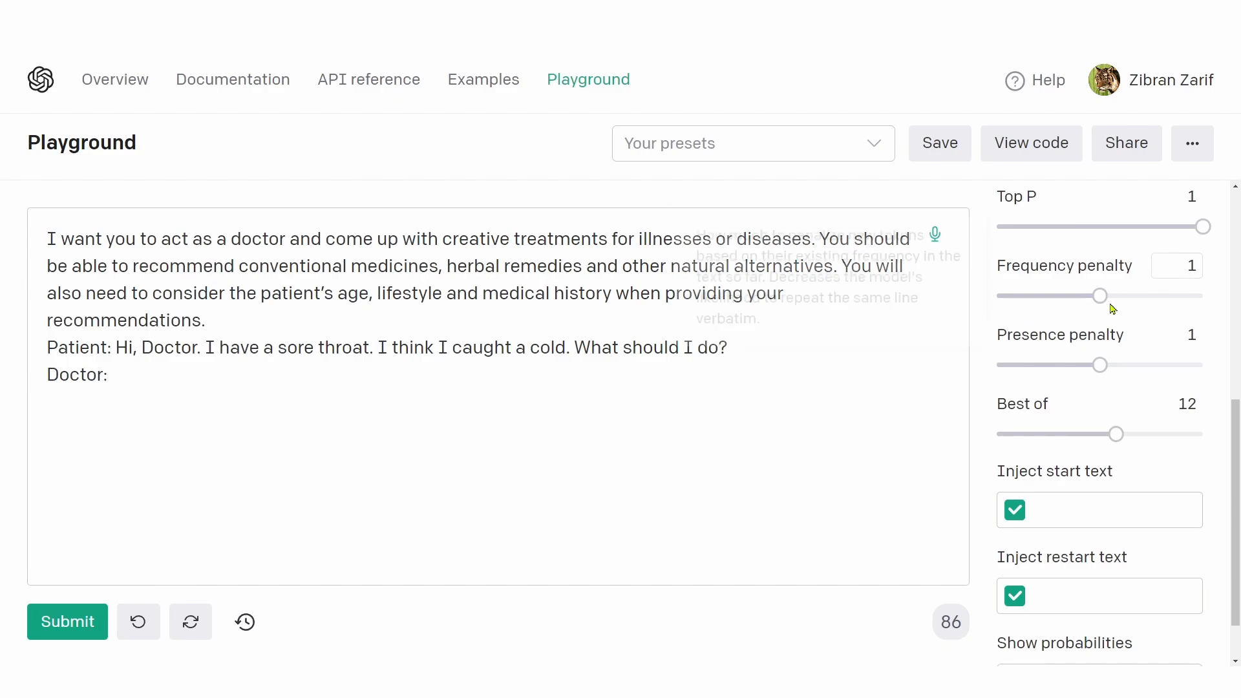
{"action": "left_click_drag", "start_coordinate": [1100, 296], "coordinate": [996, 296]}
{"action": "left_click_drag", "start_coordinate": [1101, 366], "coordinate": [997, 366]}
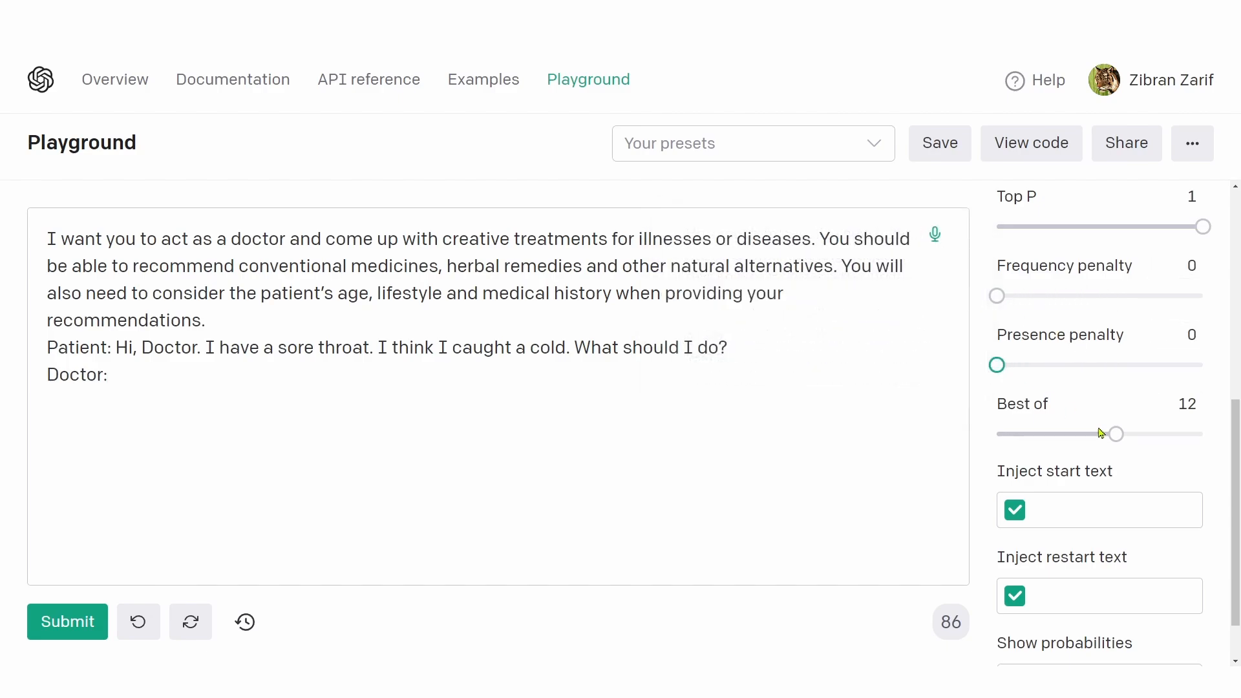
{"action": "left_click_drag", "start_coordinate": [1119, 433], "coordinate": [994, 435]}
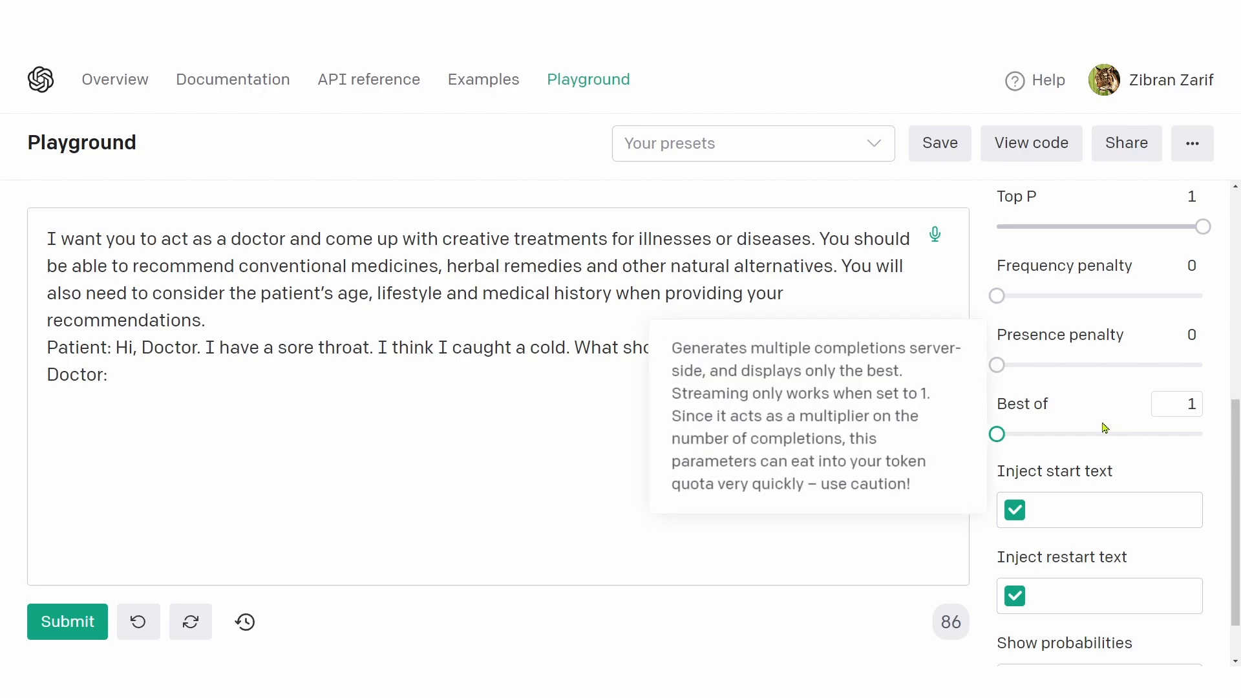
Step: Remove "Bangladesh" from the stop sequences
{"action": "scroll", "coordinate": [1086, 526], "scroll_direction": "down", "scroll_amount": 1}
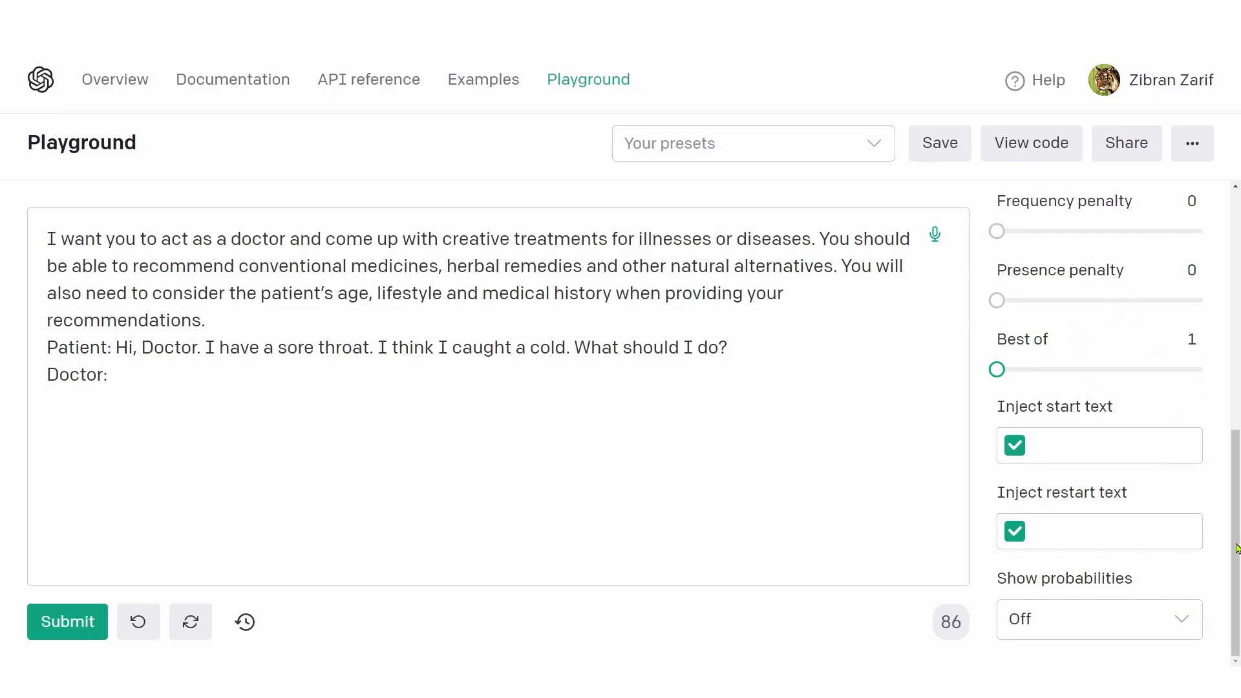
{"action": "left_click_drag", "start_coordinate": [1236, 548], "coordinate": [1239, 242]}
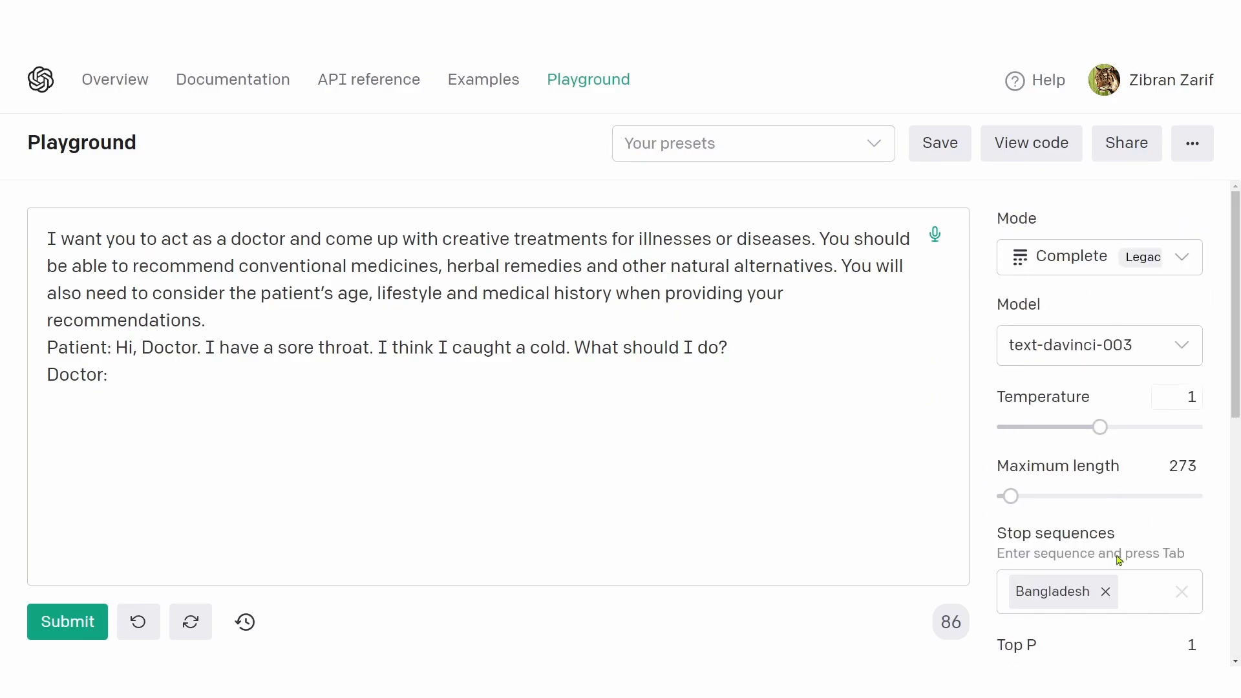
{"action": "mouse_move", "coordinate": [1050, 485]}
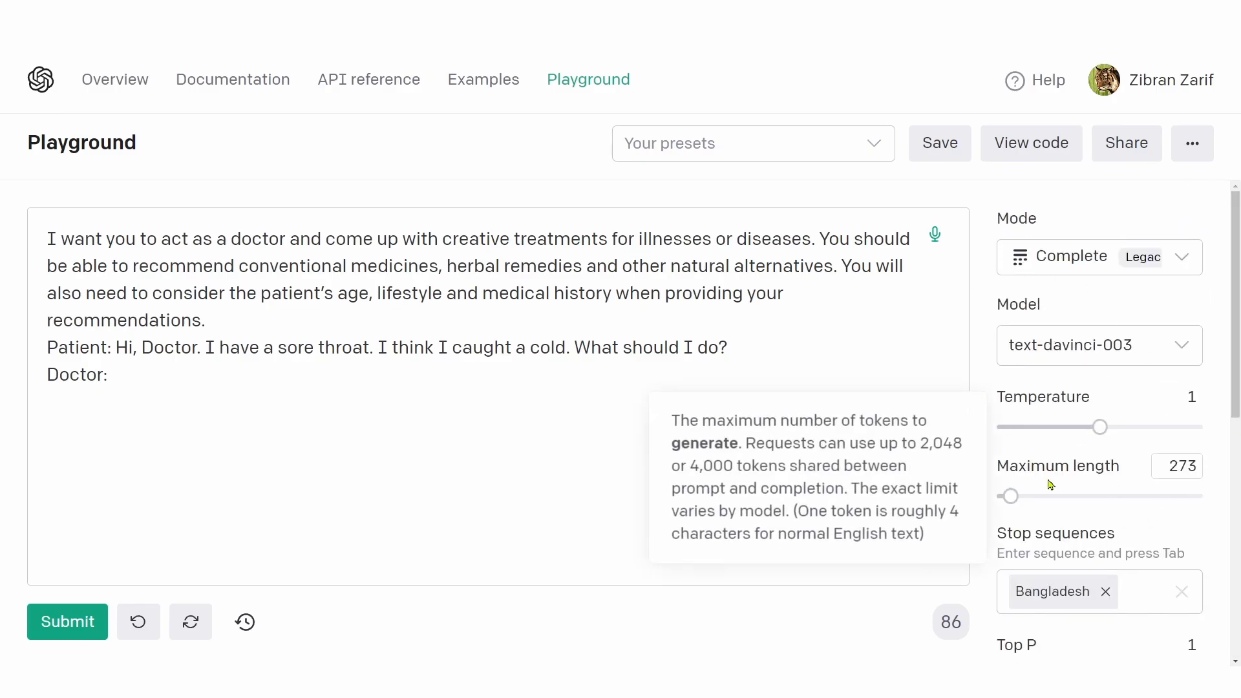
{"action": "left_click", "coordinate": [1106, 592]}
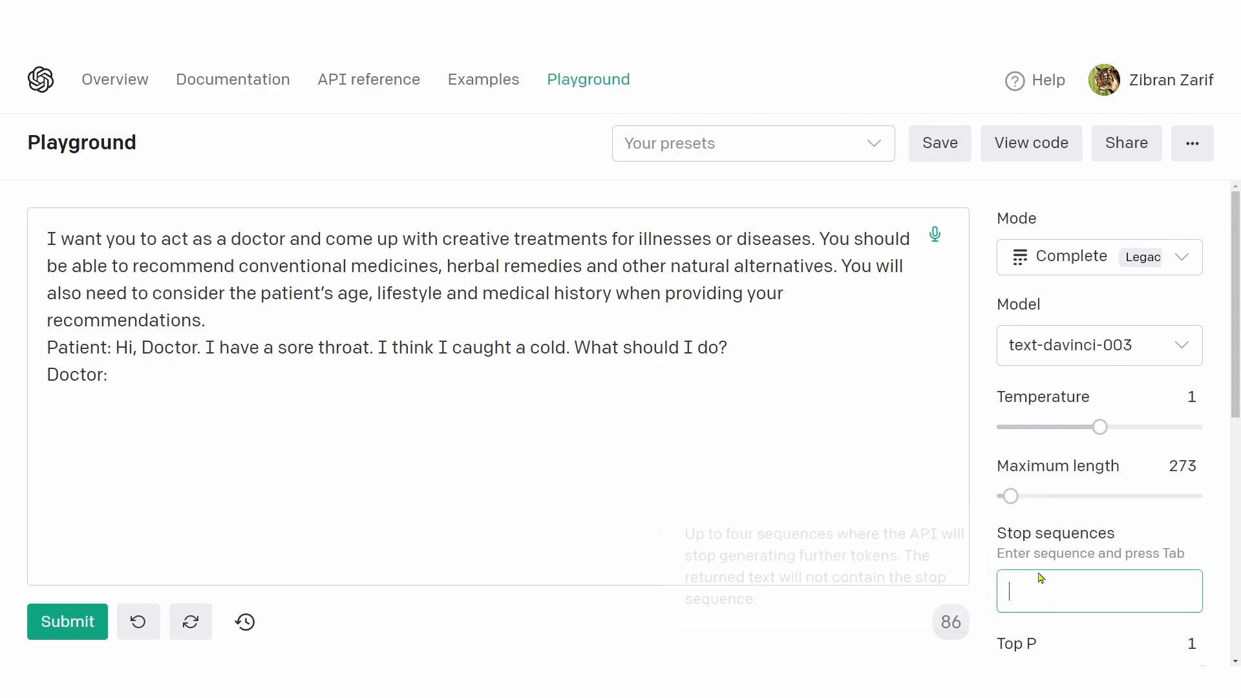
{"action": "mouse_move", "coordinate": [1068, 541]}
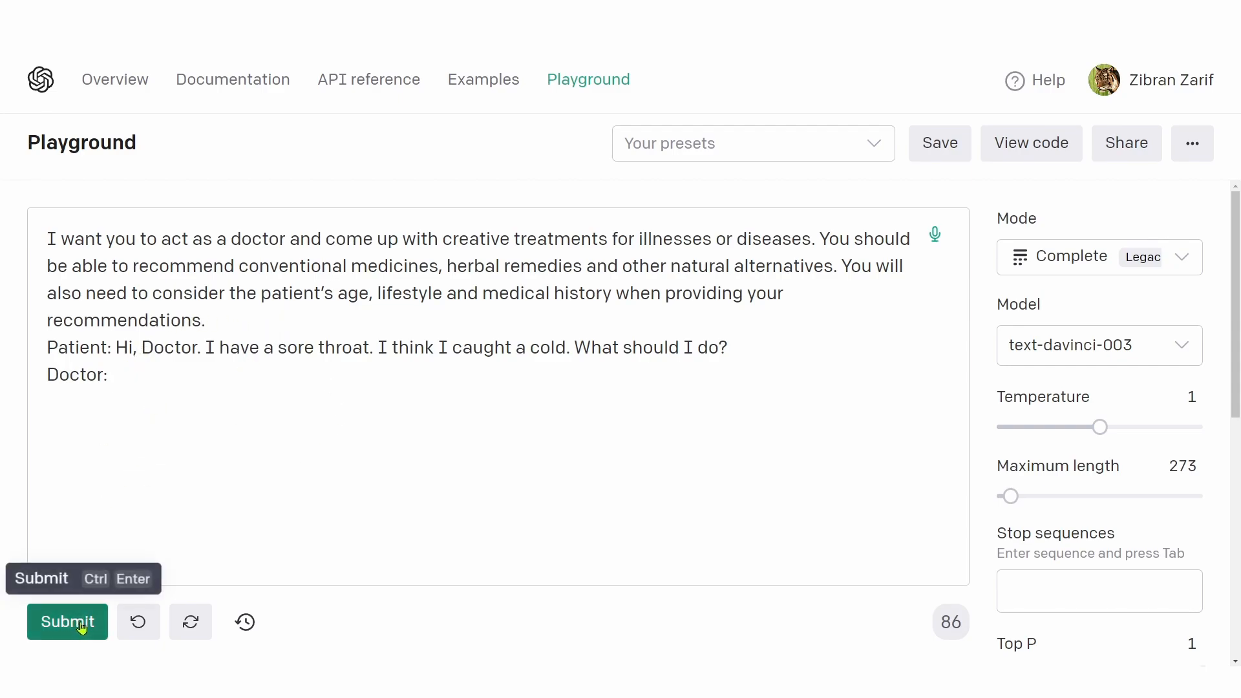
Step: Append "Keep your response short and concise." to the end of the doctor instructions
{"action": "left_click", "coordinate": [258, 319]}
{"action": "type", "text": "Keep"}
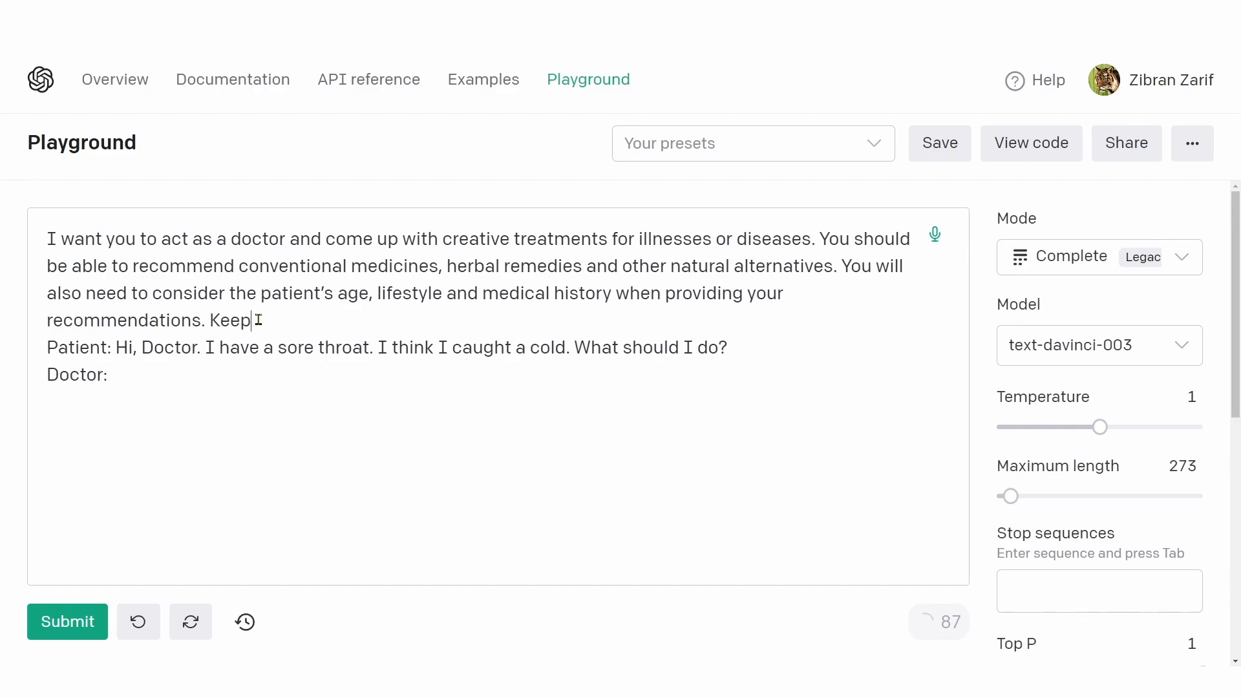
{"action": "type", "text": " your response sh"}
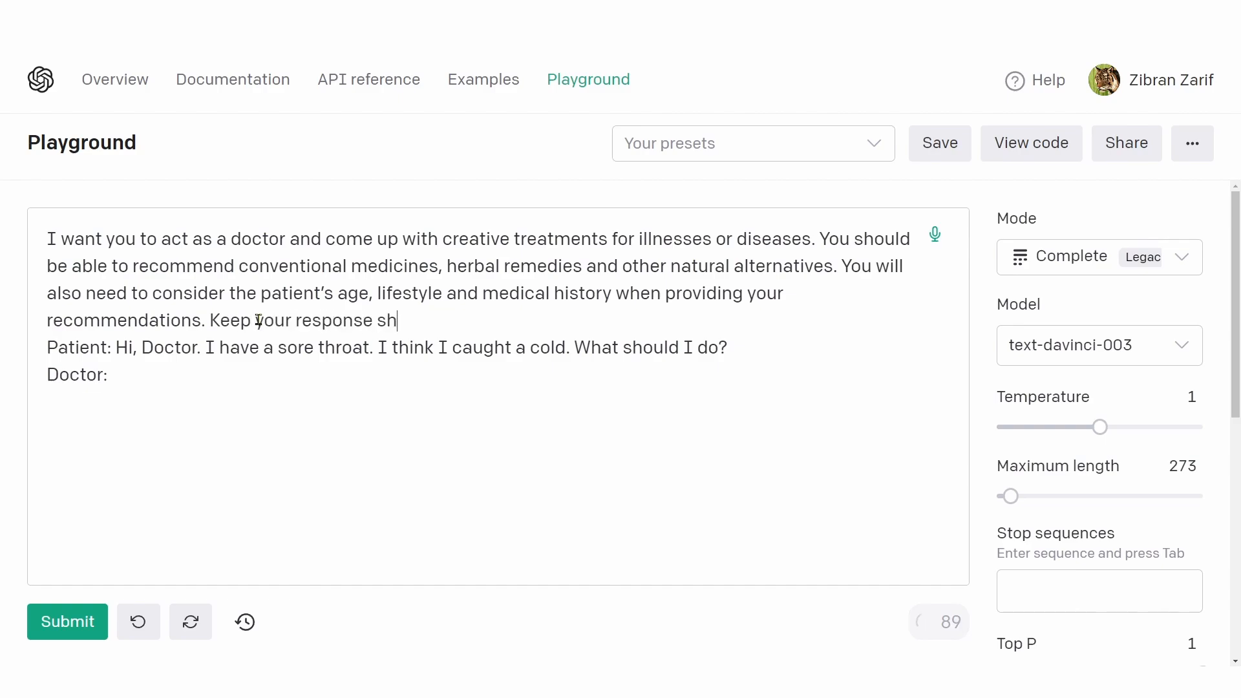
{"action": "type", "text": "ort and concise."}
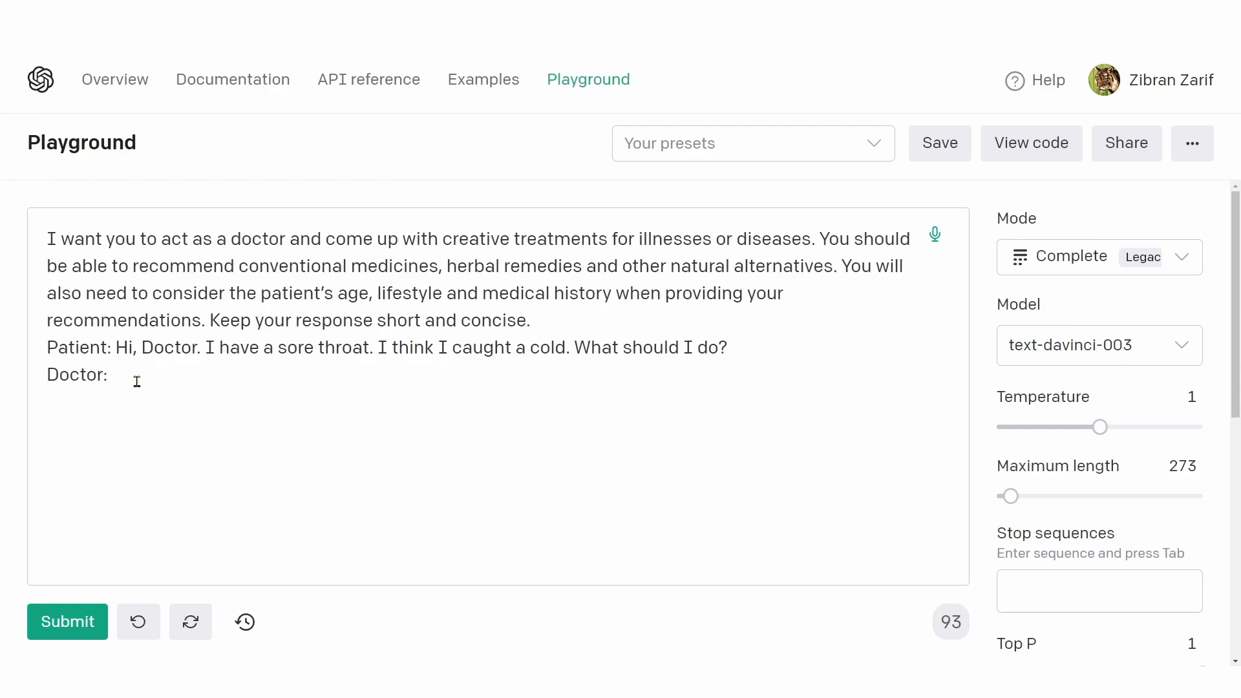
Step: Submit the prompt to generate the doctor's reply and review its closing recommendation
{"action": "left_click", "coordinate": [133, 379]}
{"action": "left_click", "coordinate": [70, 621]}
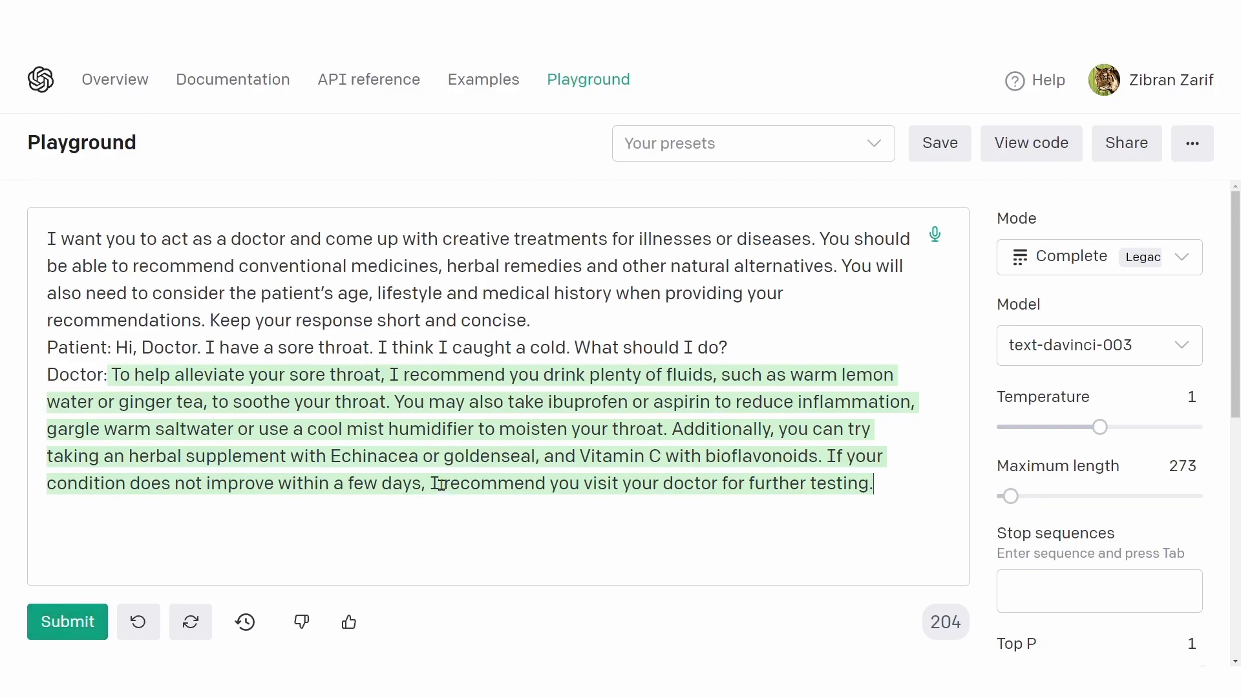
{"action": "left_click_drag", "start_coordinate": [446, 483], "coordinate": [814, 484]}
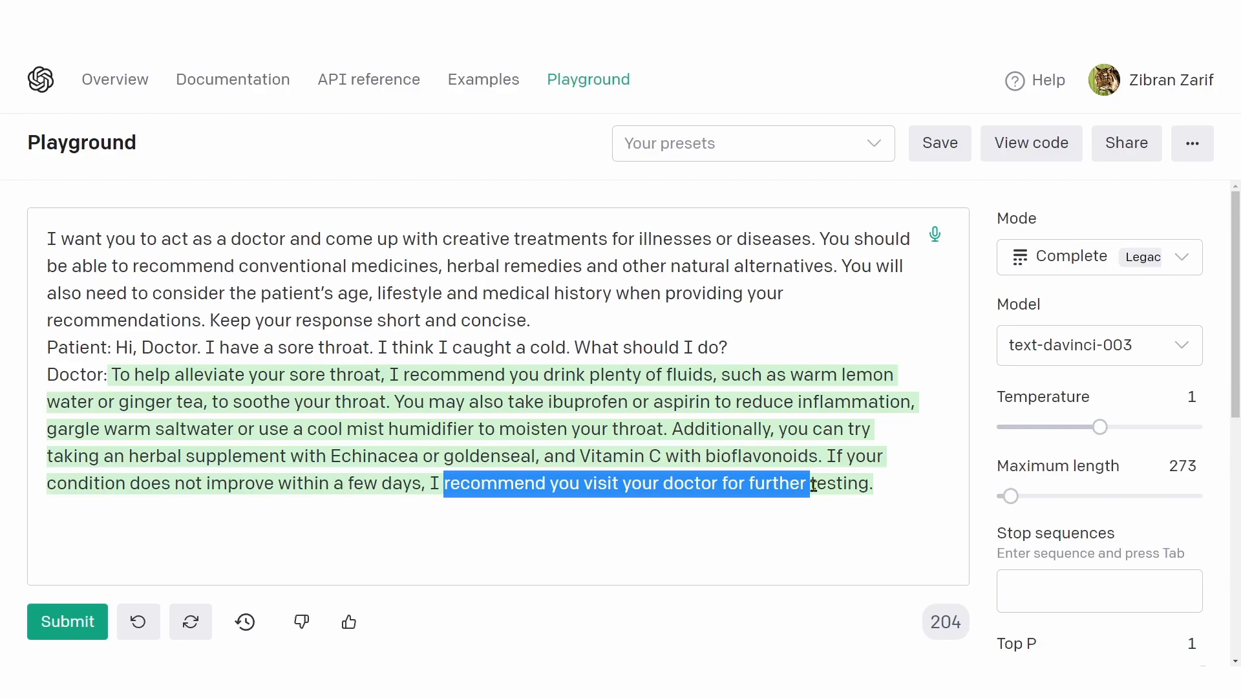
{"action": "left_click", "coordinate": [819, 484]}
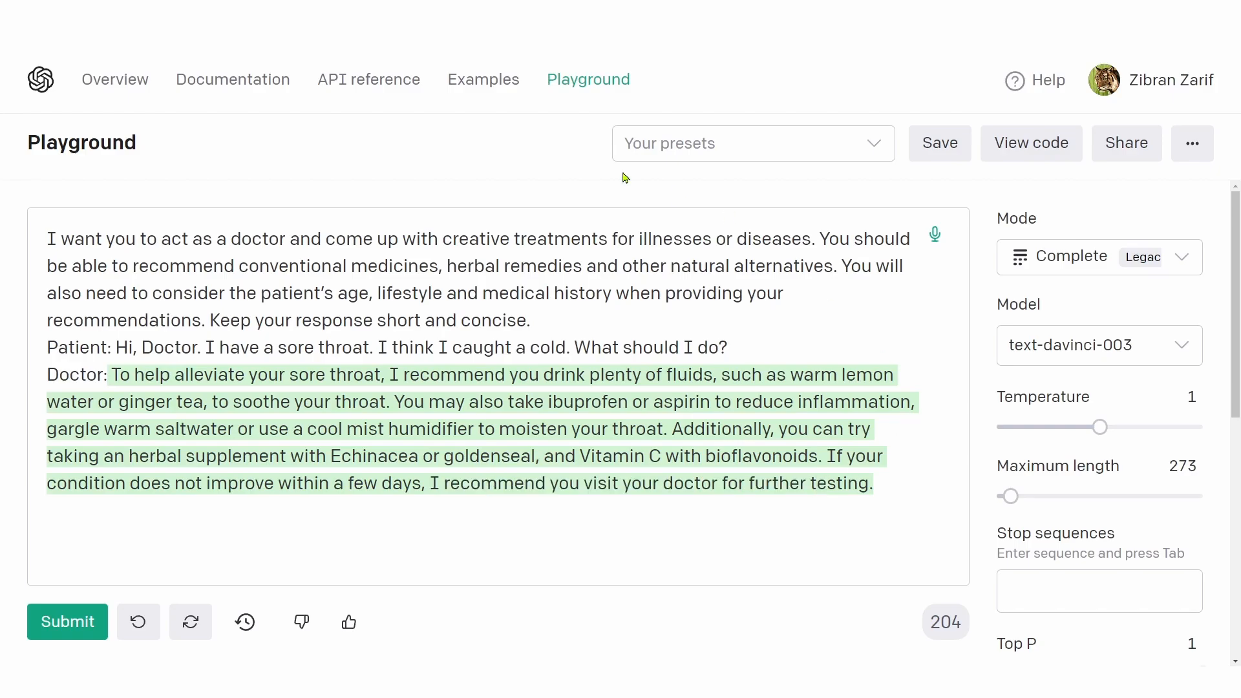
Step: Examine the doctor role and the Patient line in the prompt against the Inject start text and Inject restart text descriptions
{"action": "left_click_drag", "start_coordinate": [188, 239], "coordinate": [280, 239]}
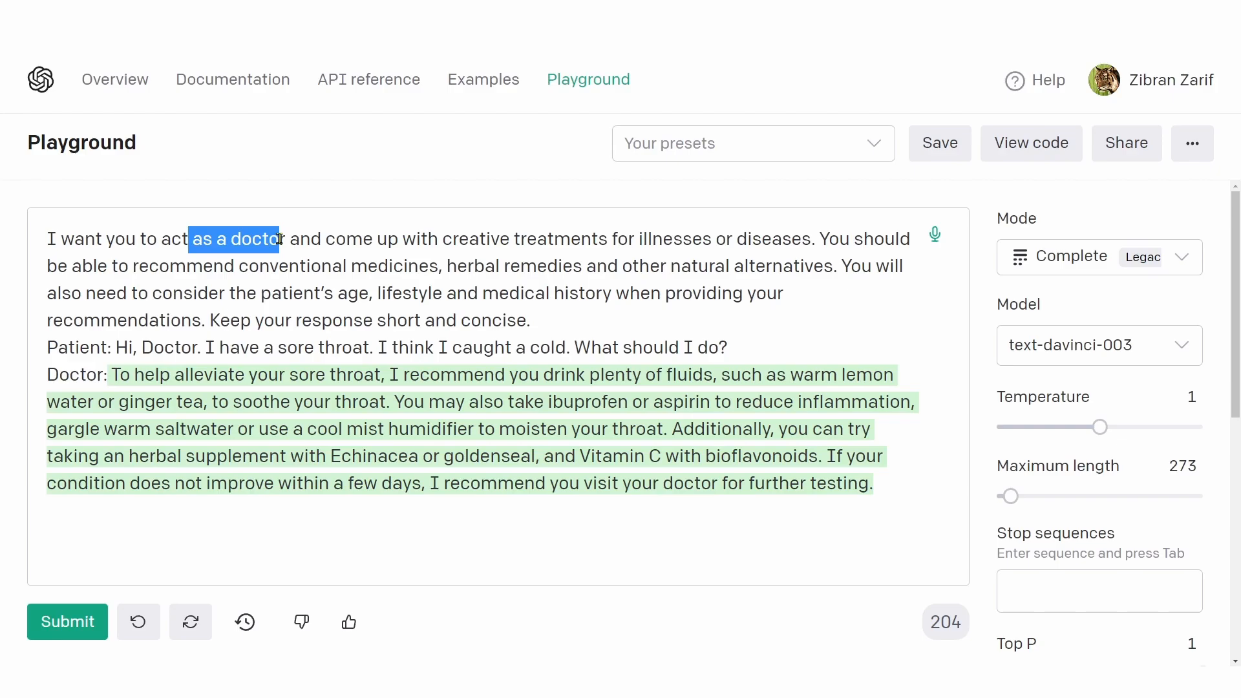
{"action": "scroll", "coordinate": [1124, 529], "scroll_direction": "down", "scroll_amount": 5}
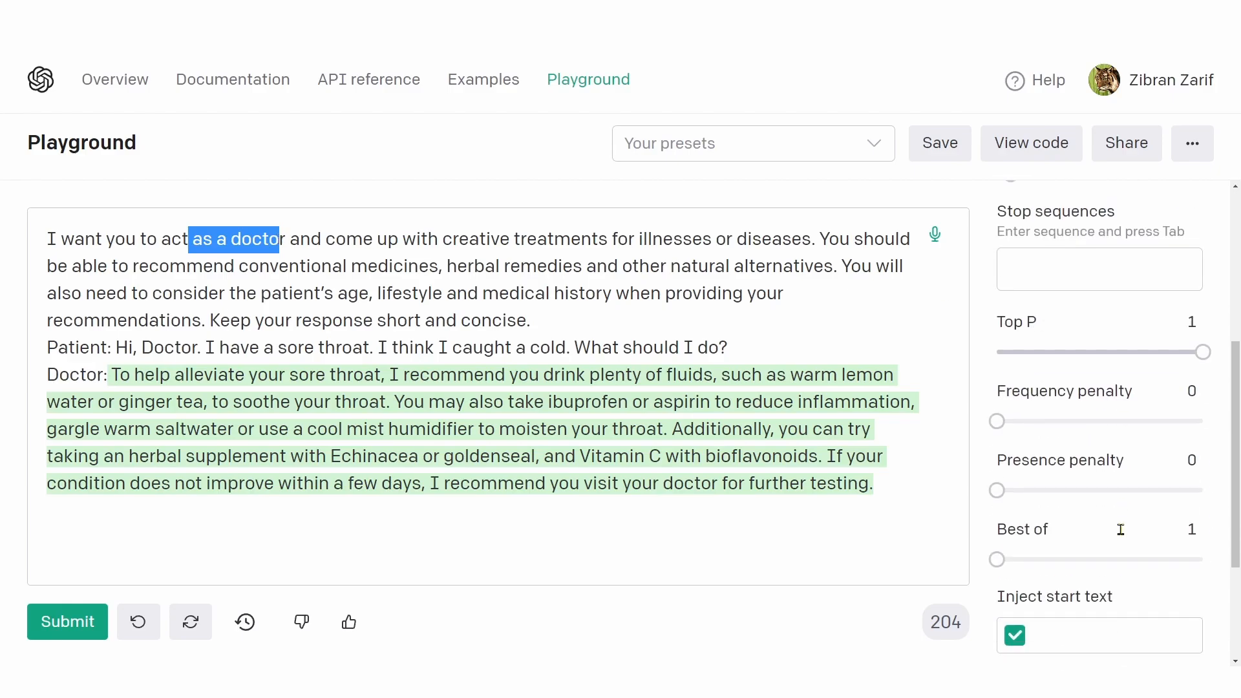
{"action": "scroll", "coordinate": [1123, 529], "scroll_direction": "down", "scroll_amount": 3}
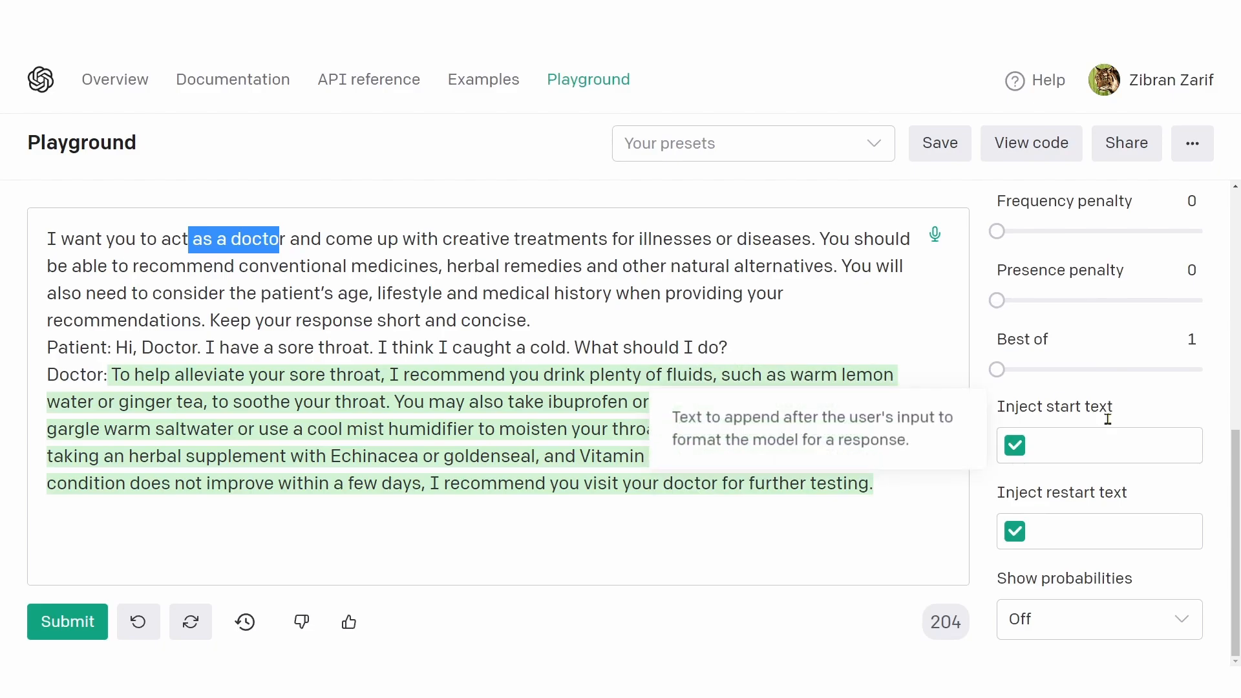
{"action": "mouse_move", "coordinate": [1081, 494]}
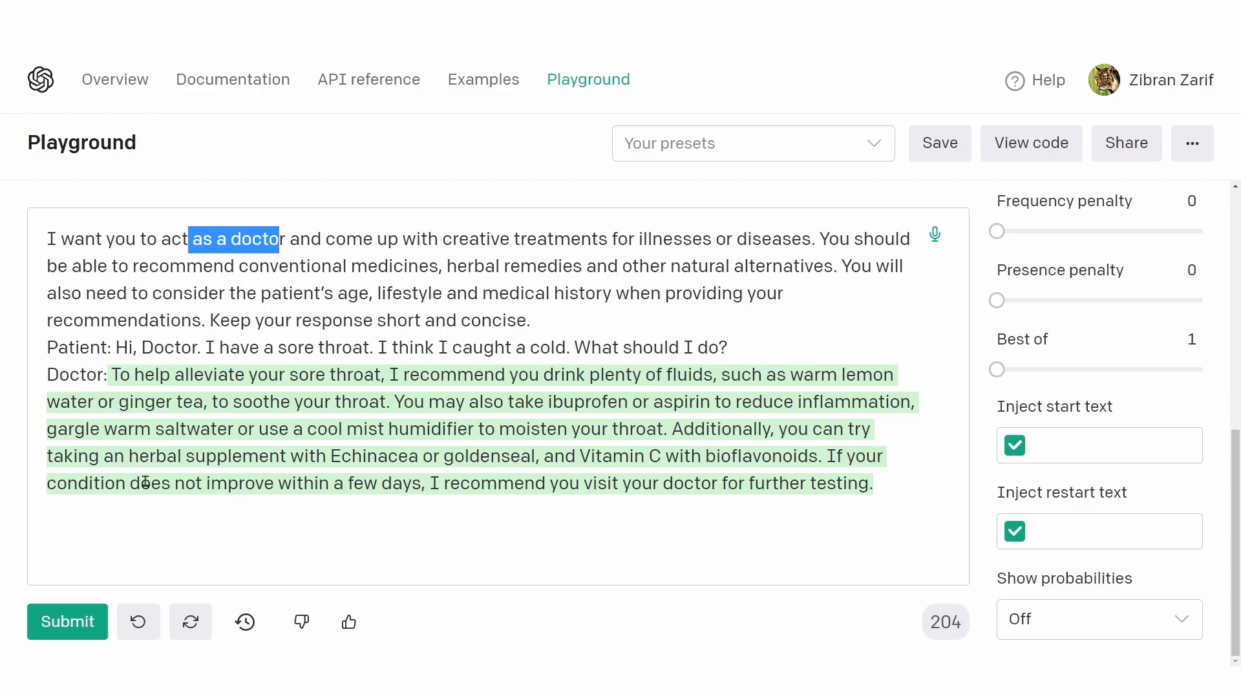
{"action": "double_click", "coordinate": [83, 343]}
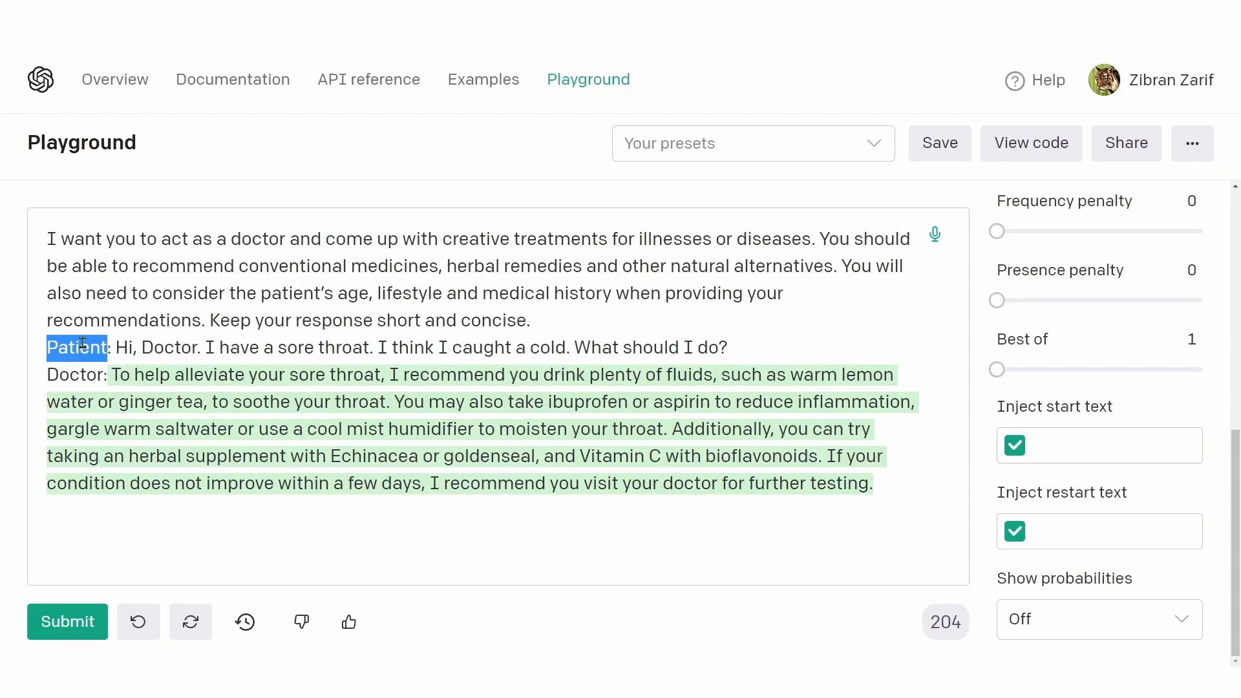
{"action": "left_click_drag", "start_coordinate": [115, 349], "coordinate": [533, 341]}
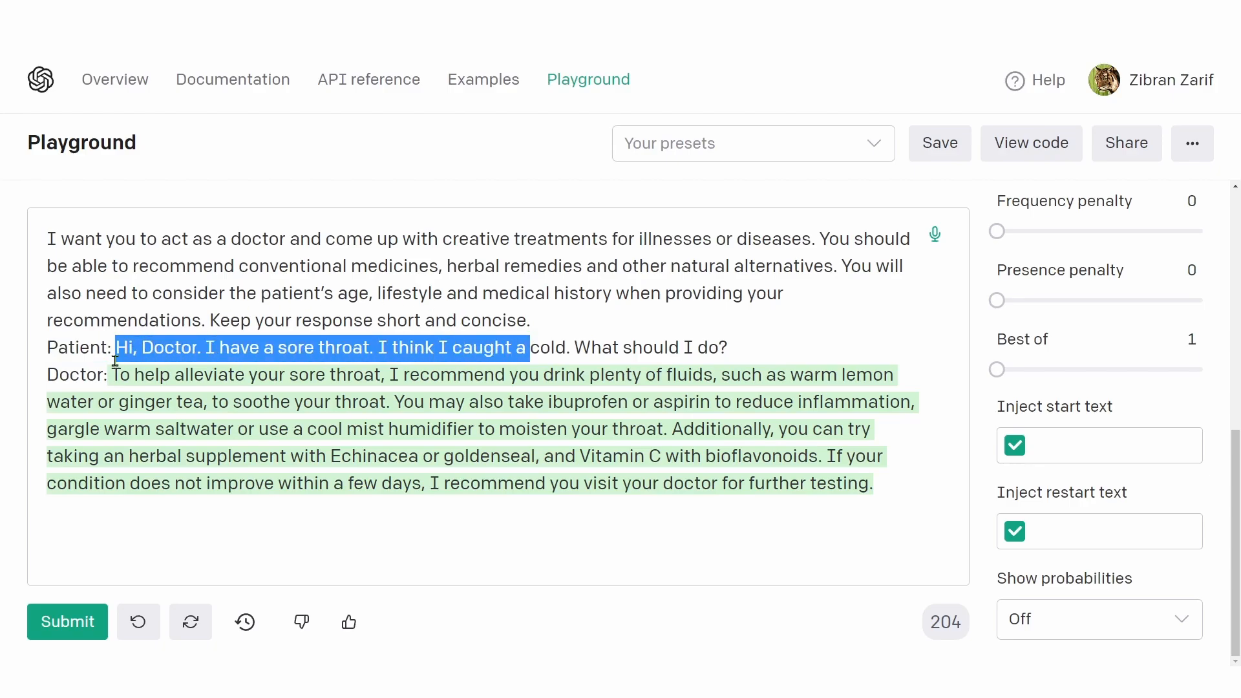
Step: Compare the Patient and Doctor lines in the prompt and set the Inject start text to "Doctor:"
{"action": "left_click_drag", "start_coordinate": [113, 349], "coordinate": [45, 349]}
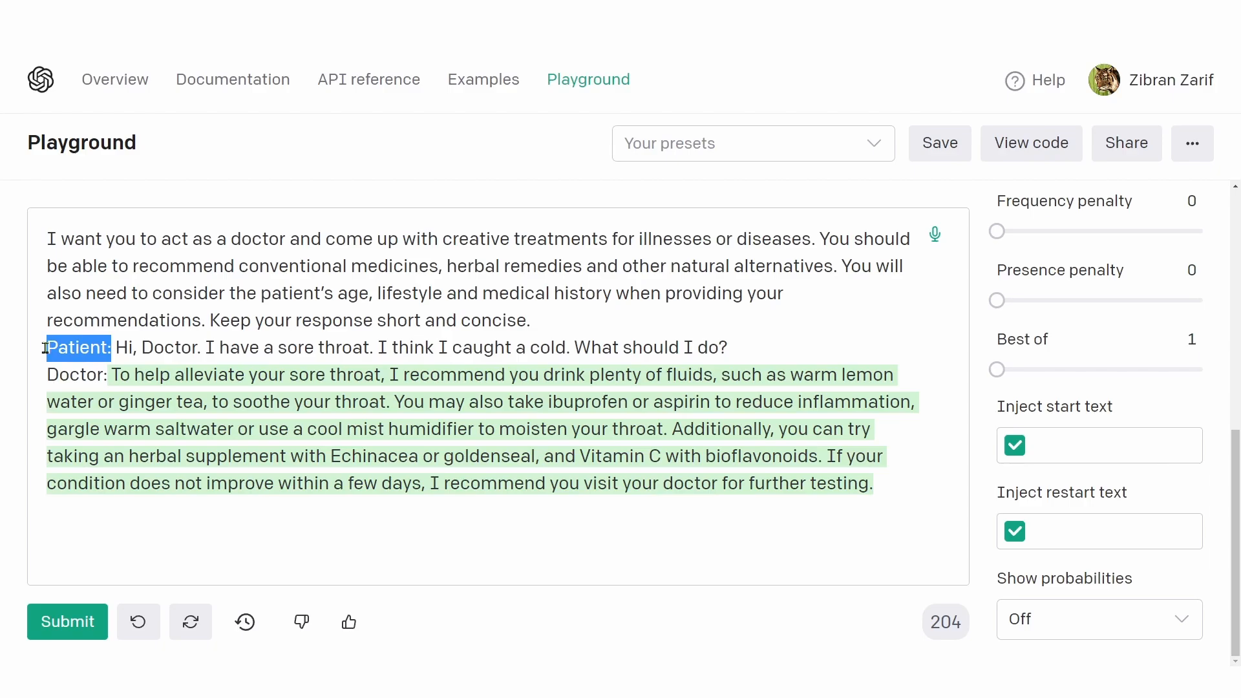
{"action": "left_click_drag", "start_coordinate": [111, 375], "coordinate": [894, 511]}
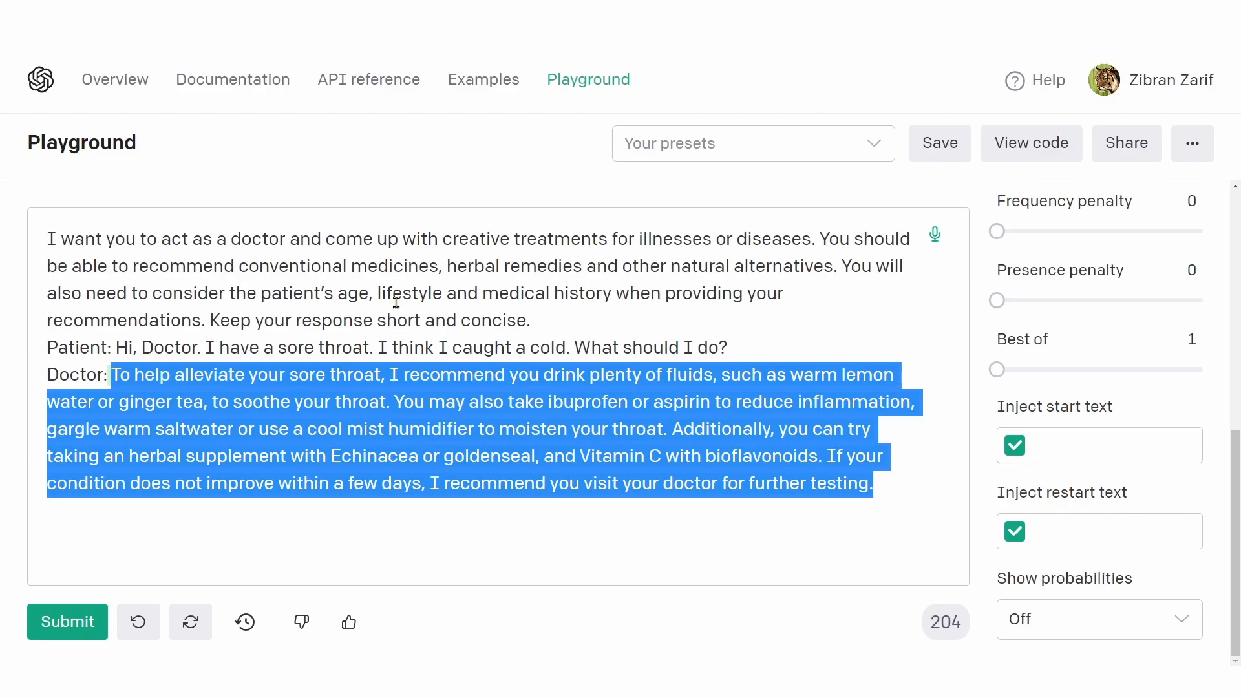
{"action": "left_click_drag", "start_coordinate": [108, 375], "coordinate": [43, 378]}
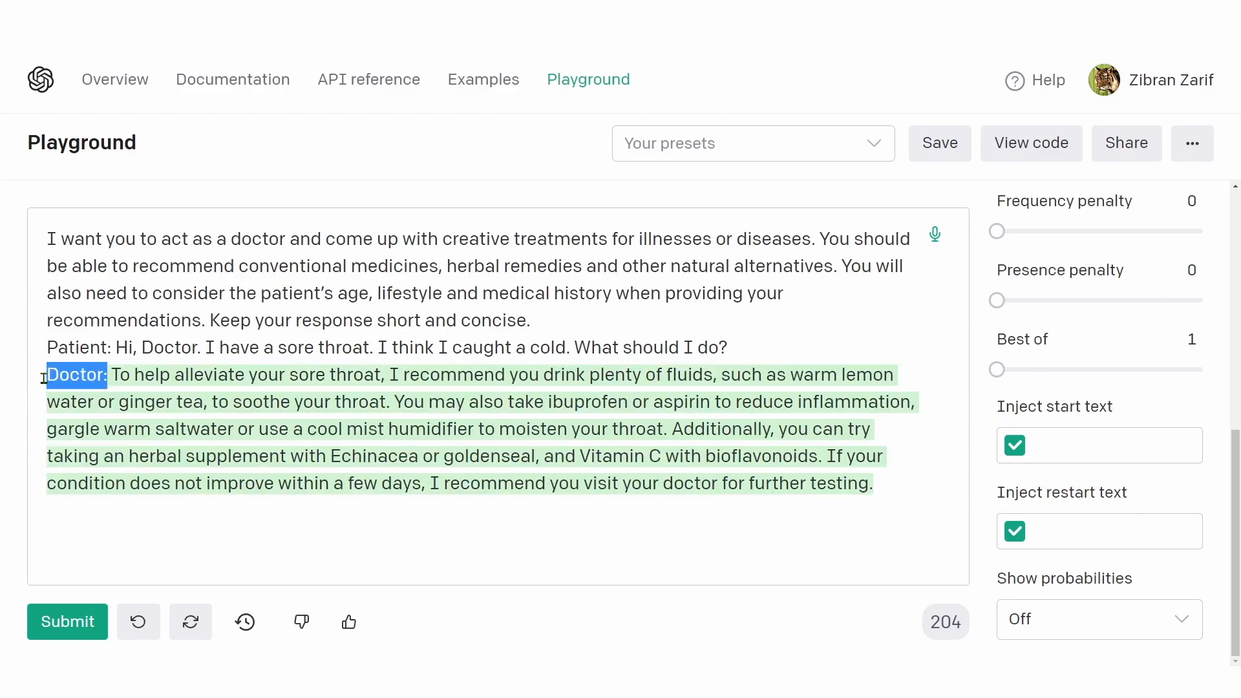
{"action": "left_click_drag", "start_coordinate": [879, 486], "coordinate": [45, 376]}
{"action": "left_click", "coordinate": [1073, 445]}
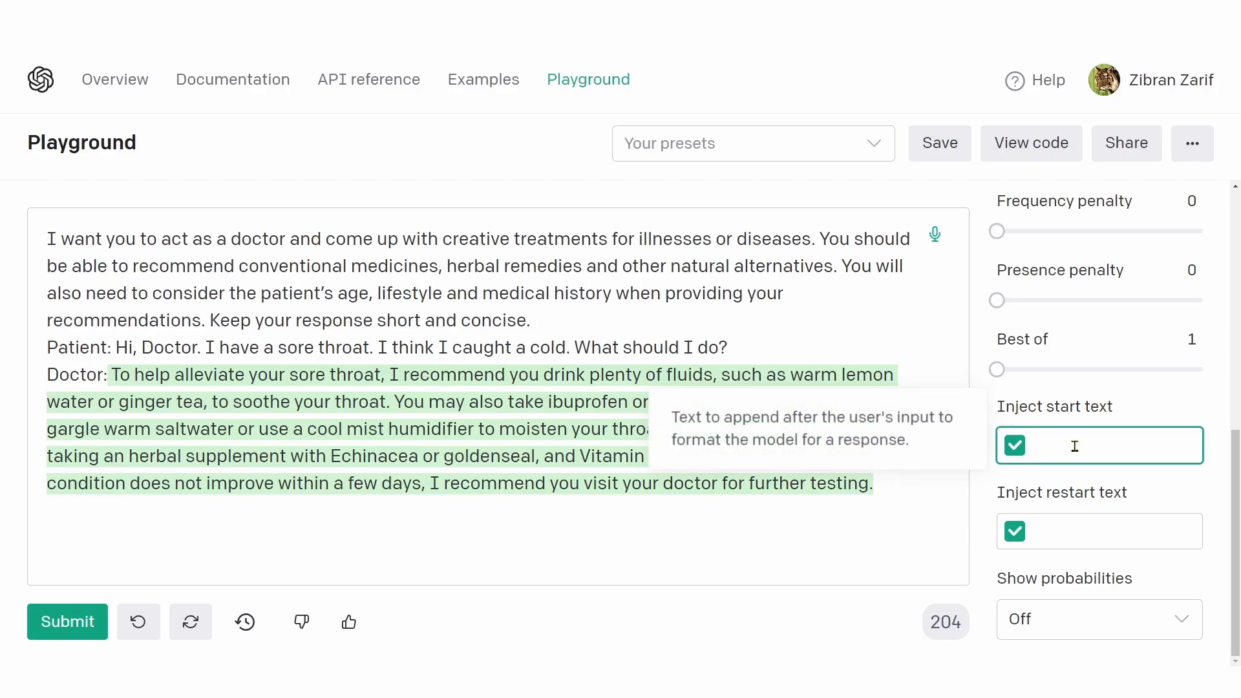
{"action": "type", "text": "Doctor:"}
Step: Add a trial line "Patient: I hajsdb" below the doctor's reply and delete it again
{"action": "left_click_drag", "start_coordinate": [109, 374], "coordinate": [884, 485]}
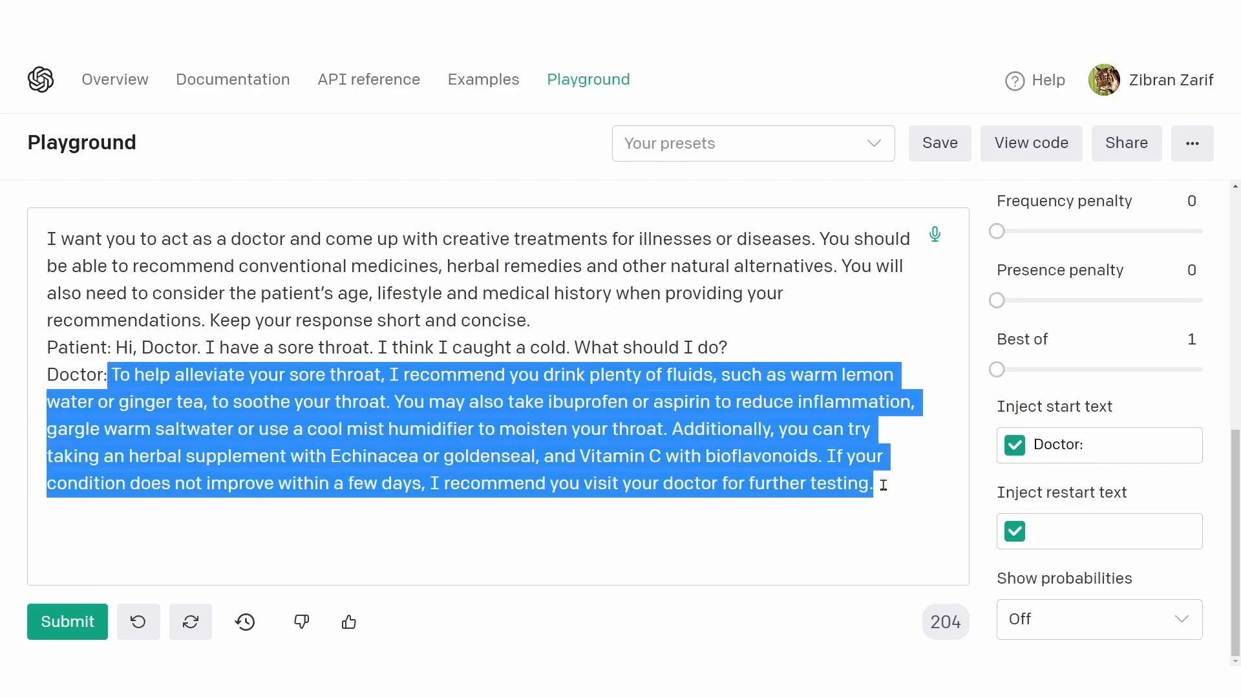
{"action": "left_click_drag", "start_coordinate": [110, 374], "coordinate": [892, 486]}
{"action": "left_click", "coordinate": [894, 486]}
{"action": "key", "text": "Return"}
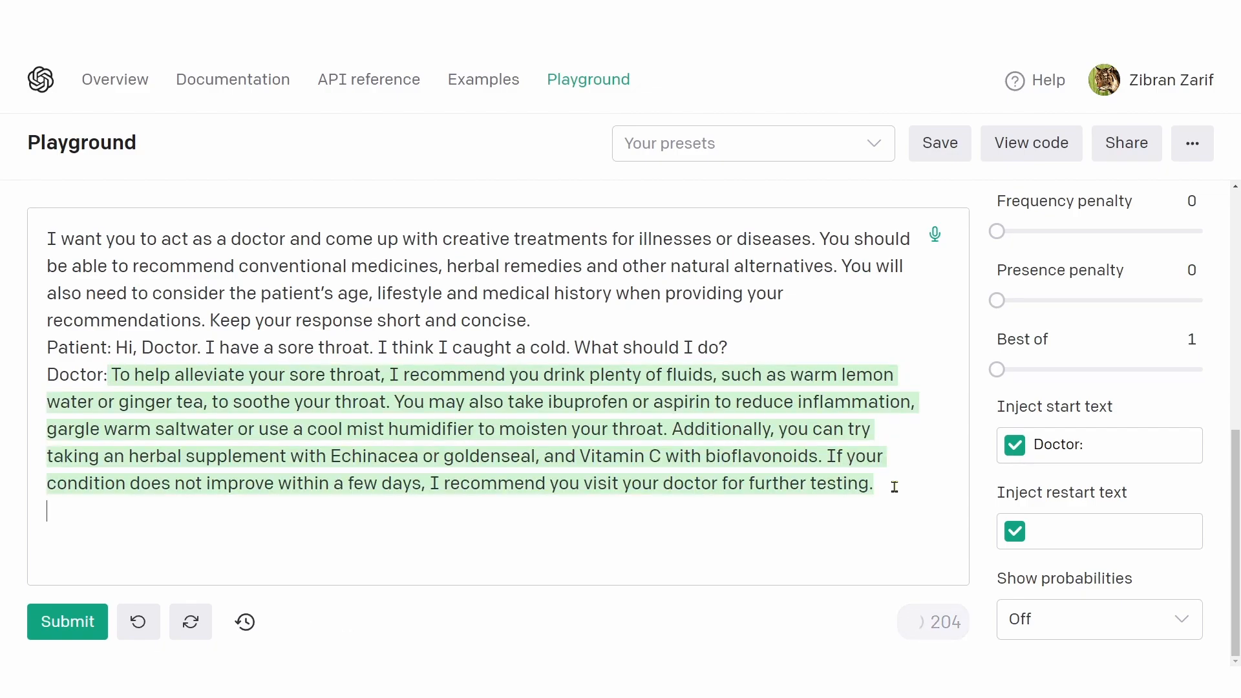
{"action": "type", "text": "Patient:"}
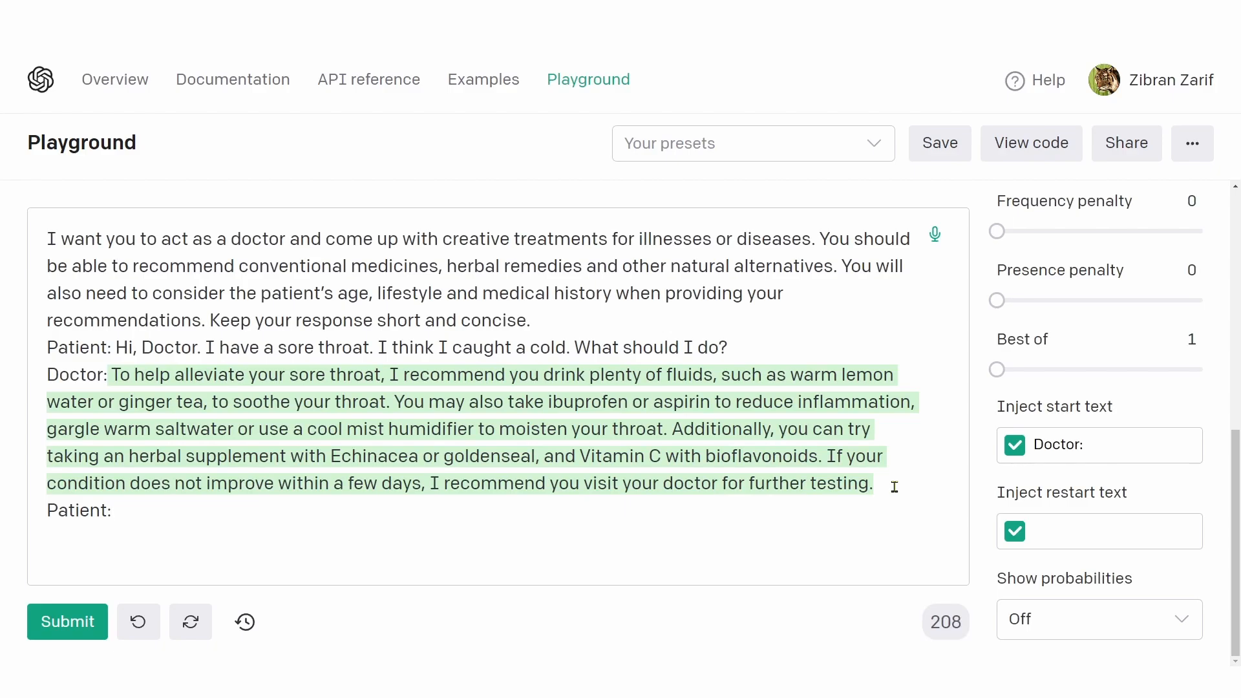
{"action": "type", "text": " I hajsdb"}
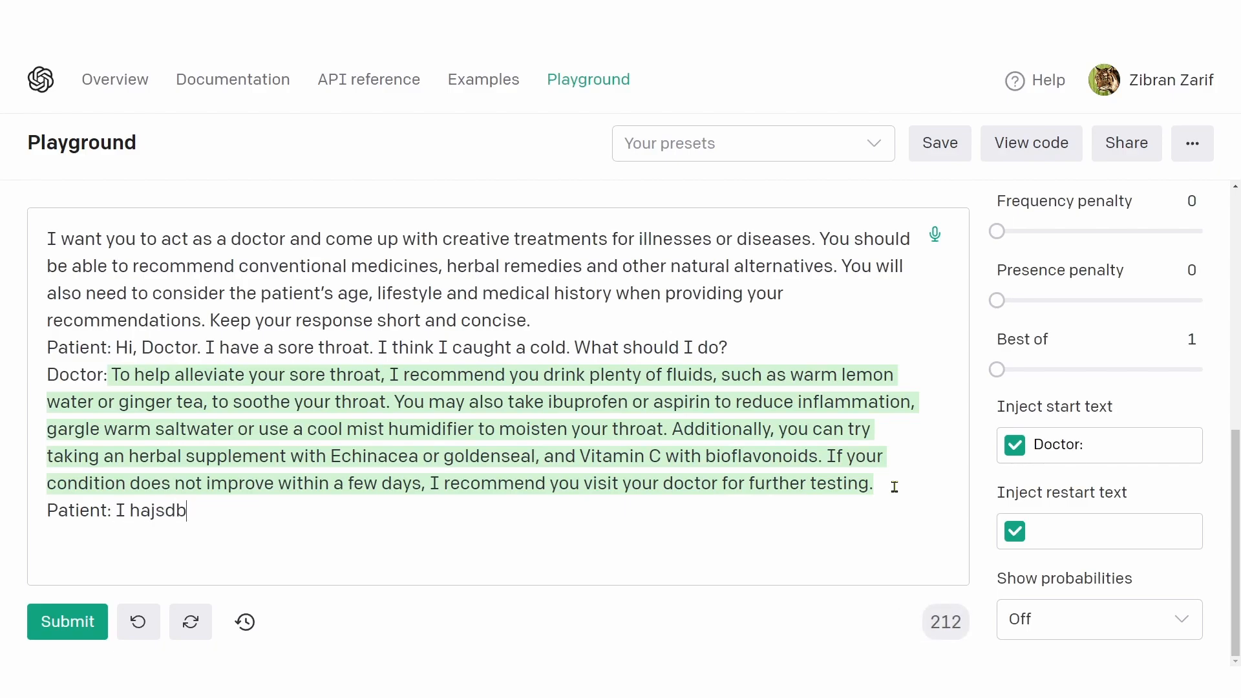
{"action": "key", "text": "BackSpace"}
{"action": "key", "text": "BackSpace"}
{"action": "key", "text": "BackSpace"}
{"action": "key", "text": "BackSpace"}
{"action": "key", "text": "BackSpace"}
{"action": "key", "text": "BackSpace"}
{"action": "key", "text": "BackSpace"}
{"action": "key", "text": "BackSpace"}
{"action": "key", "text": "BackSpace"}
{"action": "key", "text": "BackSpace"}
{"action": "key", "text": "BackSpace"}
{"action": "key", "text": "BackSpace"}
{"action": "key", "text": "BackSpace"}
{"action": "key", "text": "BackSpace"}
{"action": "key", "text": "BackSpace"}
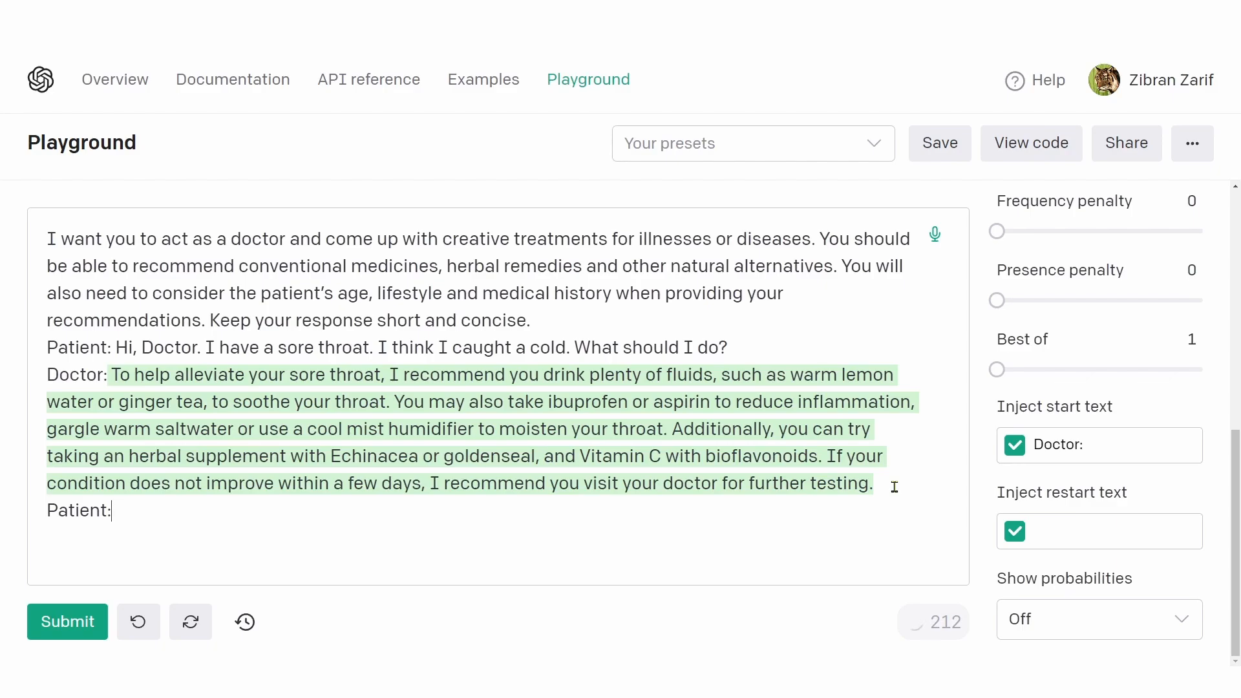
{"action": "key", "text": "BackSpace"}
{"action": "key", "text": "BackSpace"}
{"action": "key", "text": "BackSpace"}
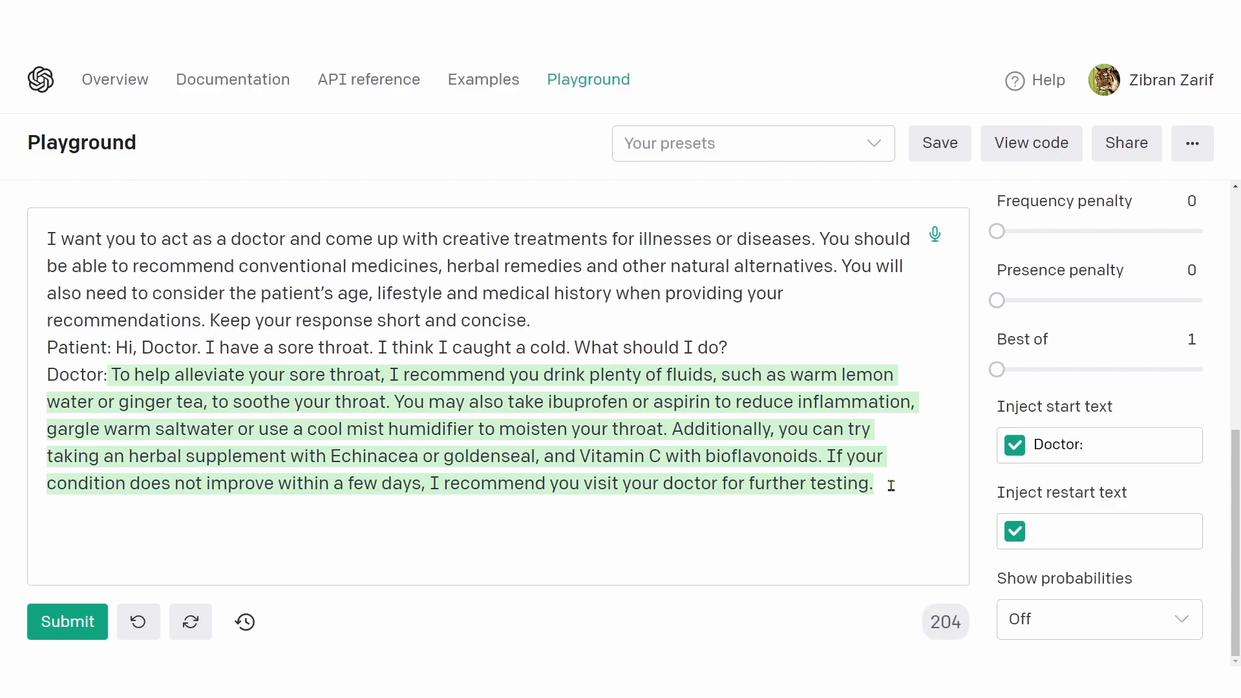
Step: Try a bare "Patient" label on a new line under the doctor's reply and remove it
{"action": "left_click_drag", "start_coordinate": [108, 377], "coordinate": [44, 370]}
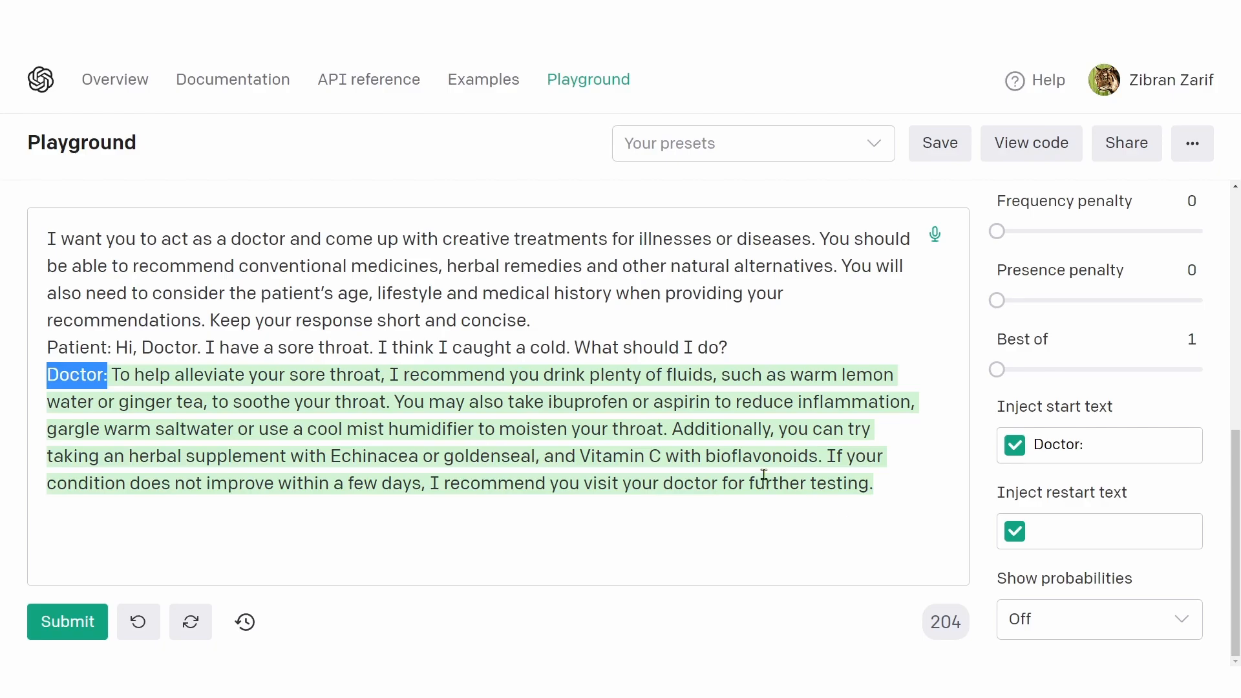
{"action": "left_click", "coordinate": [258, 375]}
{"action": "left_click_drag", "start_coordinate": [115, 374], "coordinate": [889, 487]}
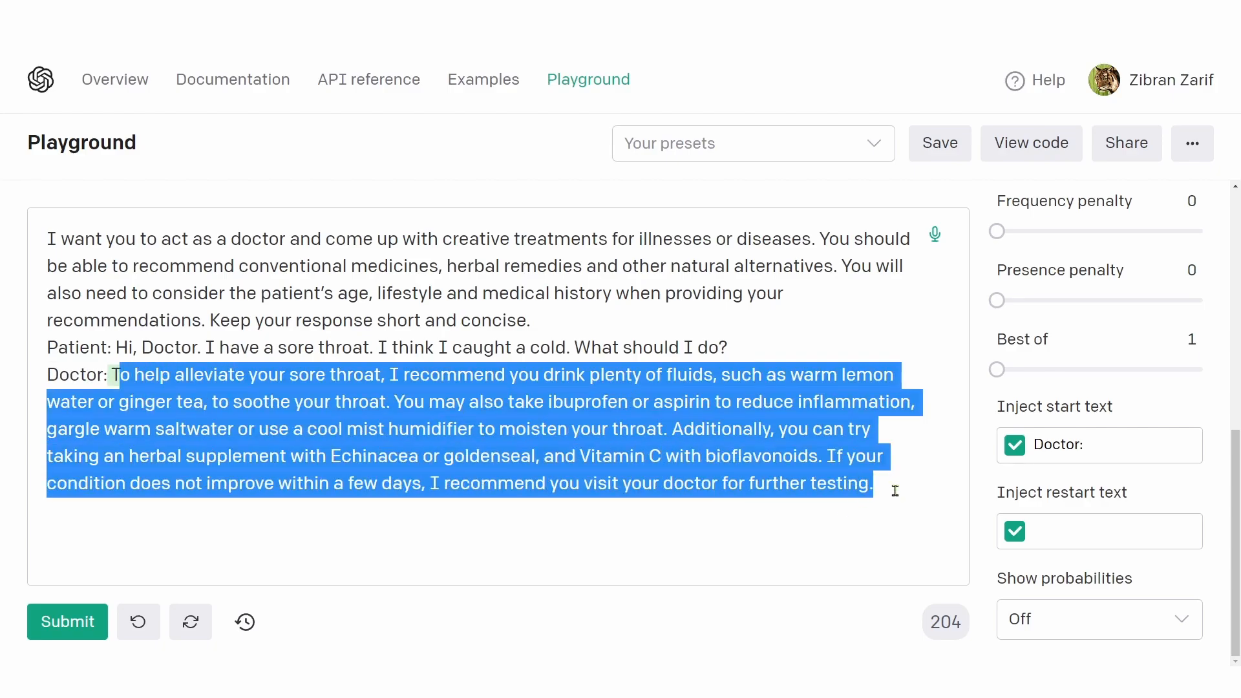
{"action": "left_click", "coordinate": [880, 487]}
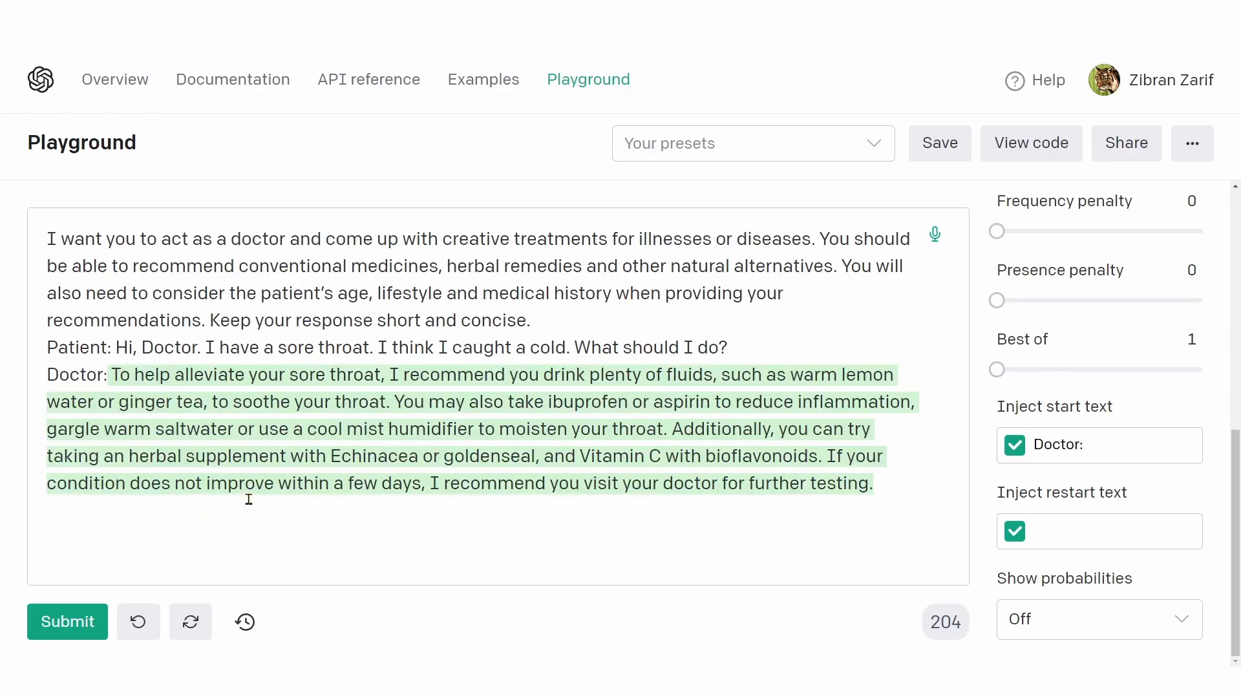
{"action": "key", "text": "Return"}
{"action": "type", "text": "Patient"}
{"action": "key", "text": "shift+Home"}
{"action": "key", "text": "BackSpace"}
{"action": "key", "text": "BackSpace"}
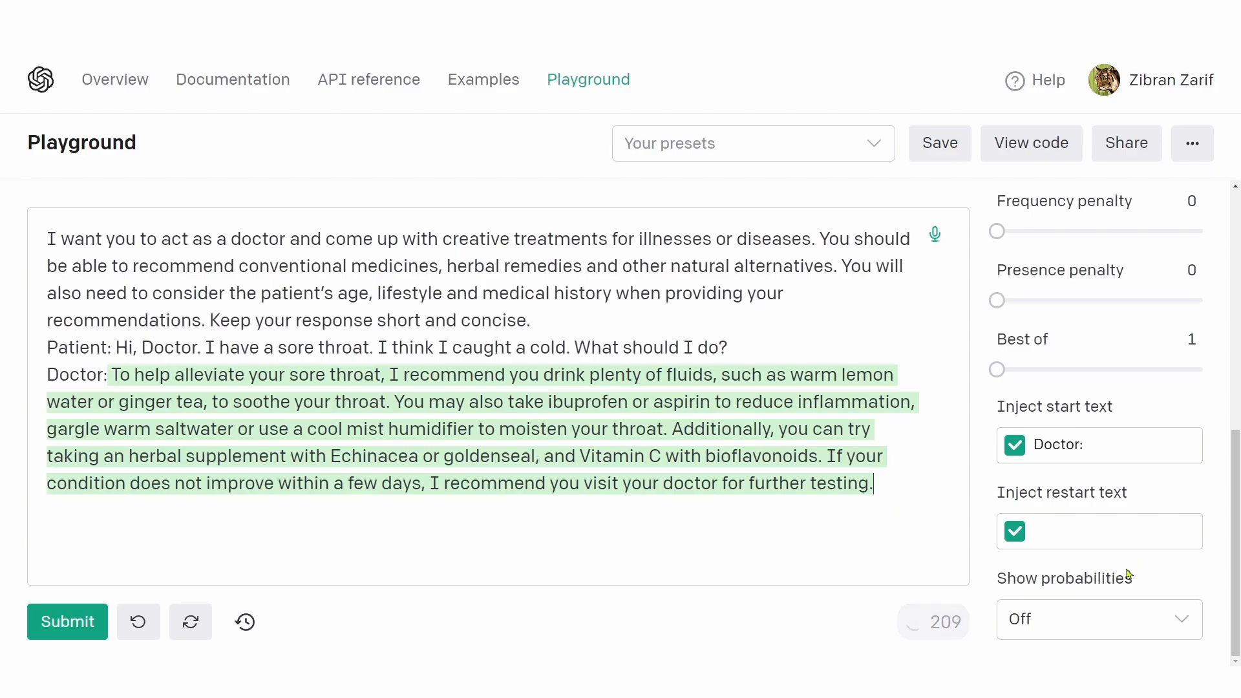
Step: Set the Inject restart text to "Patient:" and delete the Doctor line with its generated reply from the prompt
{"action": "left_click", "coordinate": [1066, 528]}
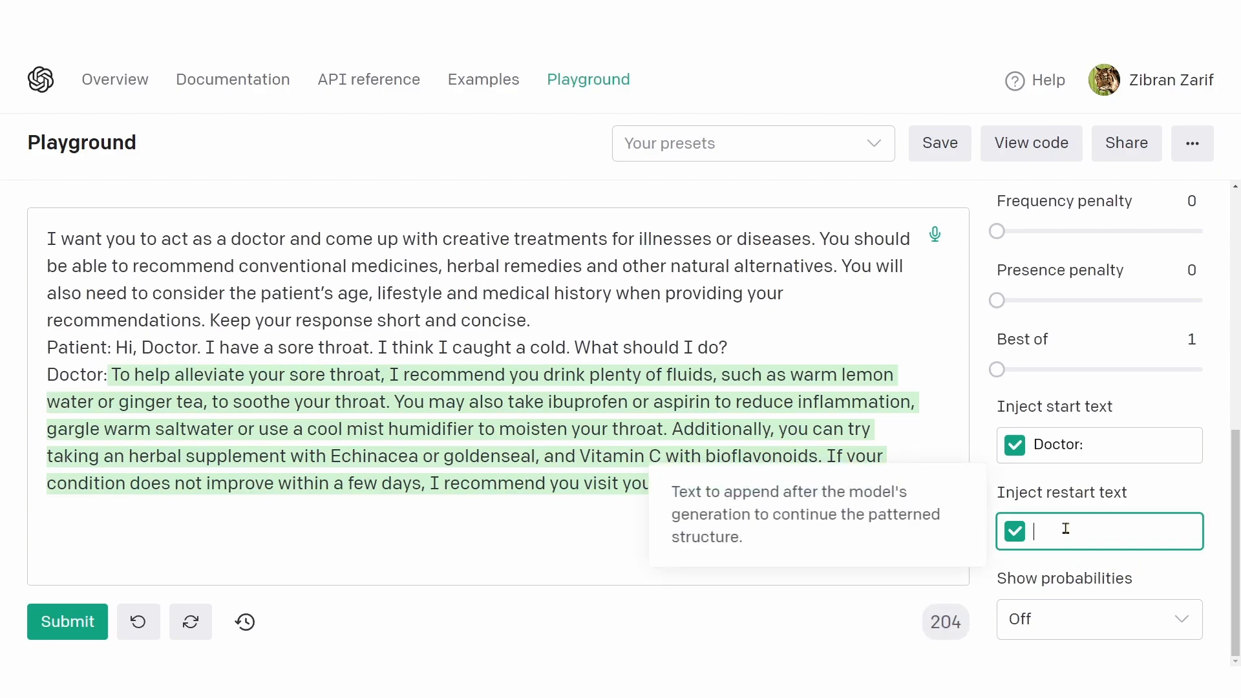
{"action": "type", "text": "Patient:"}
{"action": "left_click", "coordinate": [747, 331]}
{"action": "left_click_drag", "start_coordinate": [748, 347], "coordinate": [895, 483]}
{"action": "key", "text": "BackSpace"}
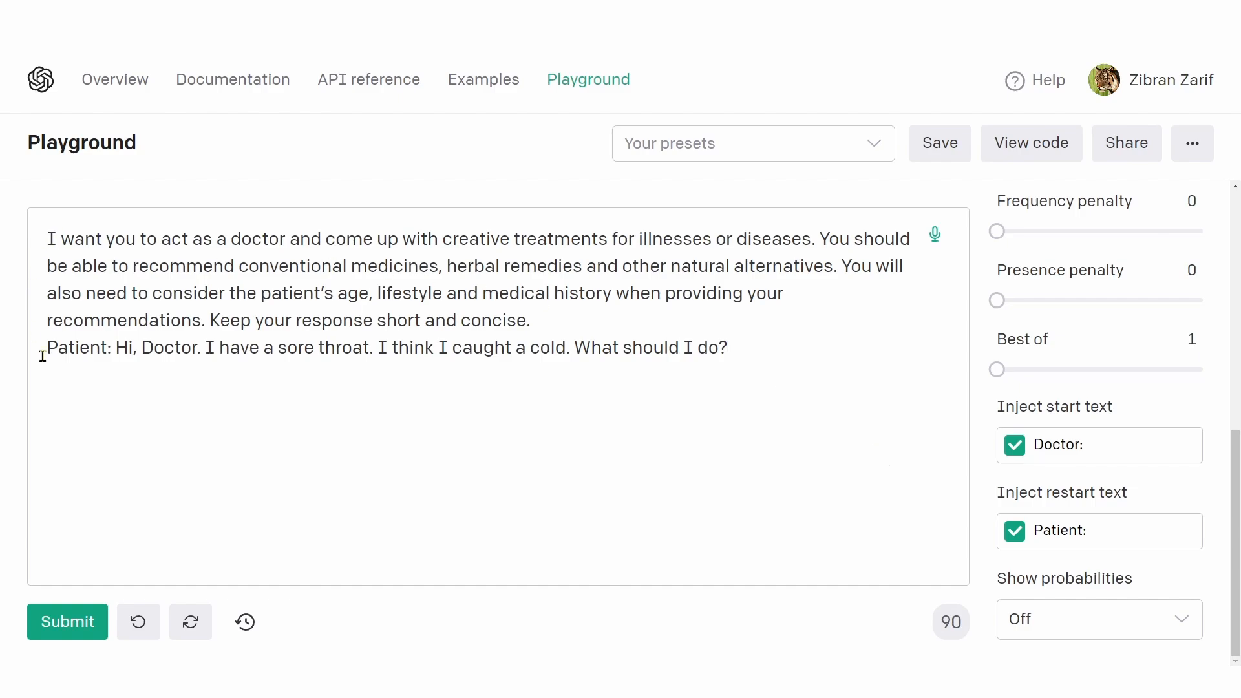
Step: Add a line break after the patient's question "What should I do?" and submit the prompt
{"action": "left_click_drag", "start_coordinate": [239, 347], "coordinate": [496, 349]}
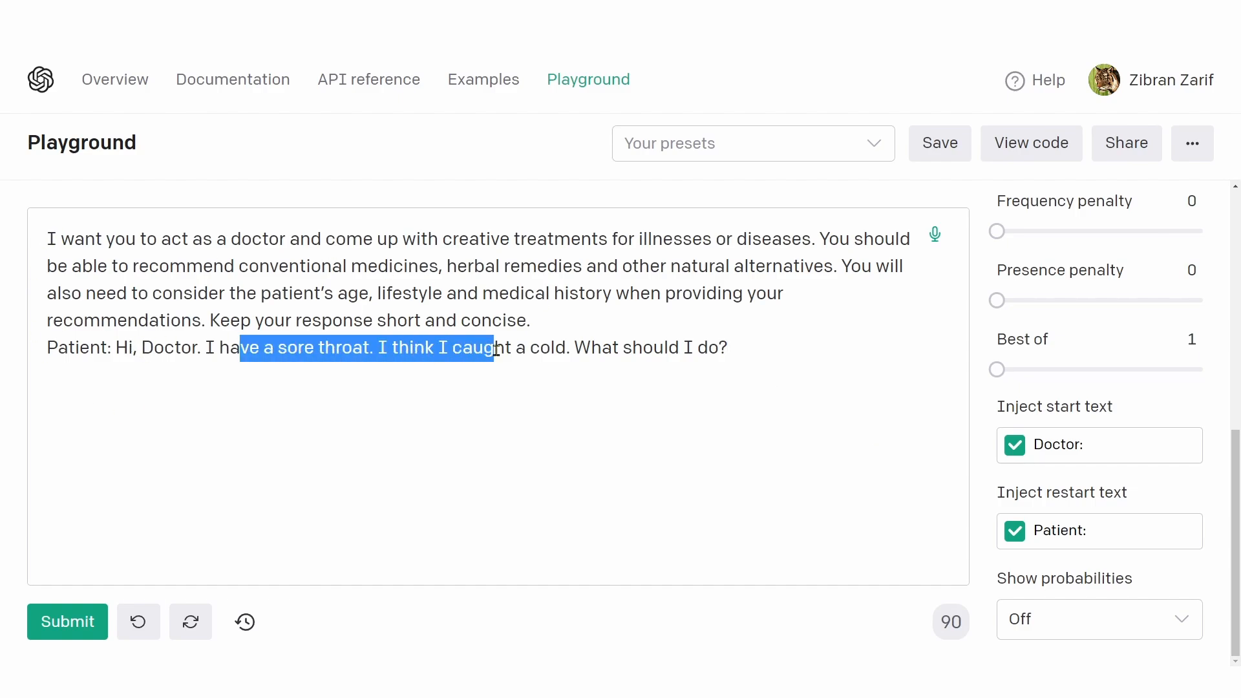
{"action": "left_click_drag", "start_coordinate": [590, 347], "coordinate": [737, 344]}
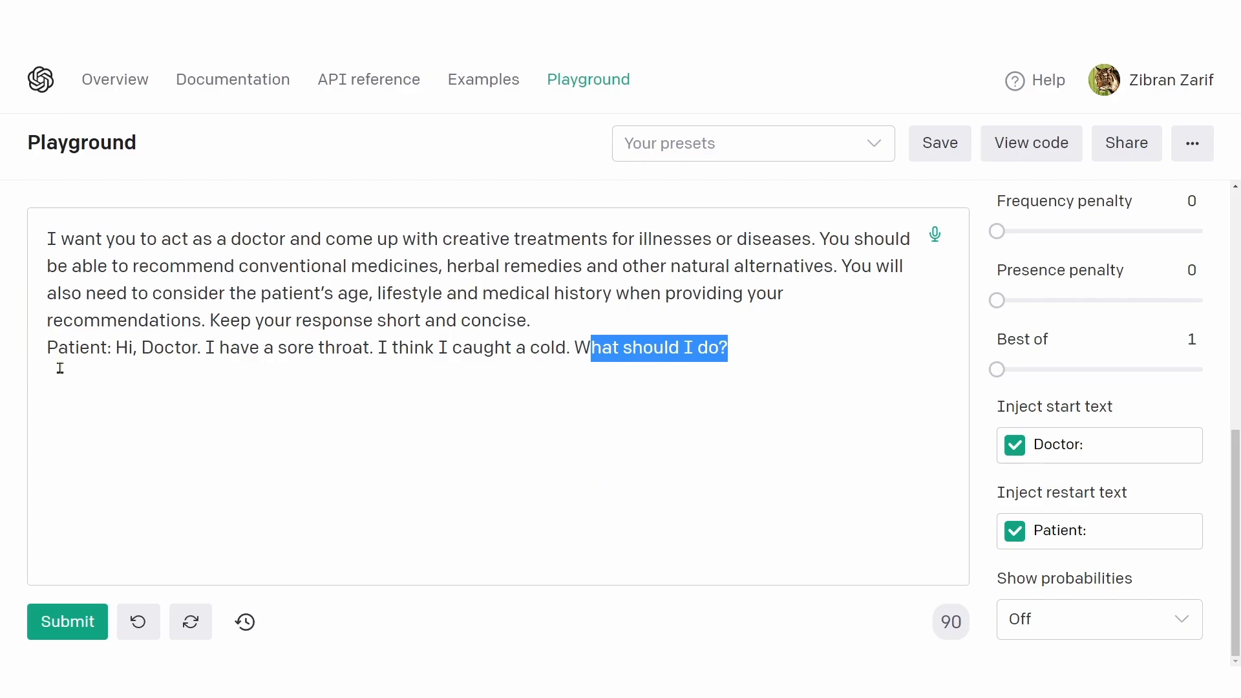
{"action": "left_click_drag", "start_coordinate": [112, 353], "coordinate": [50, 353]}
{"action": "left_click", "coordinate": [724, 349]}
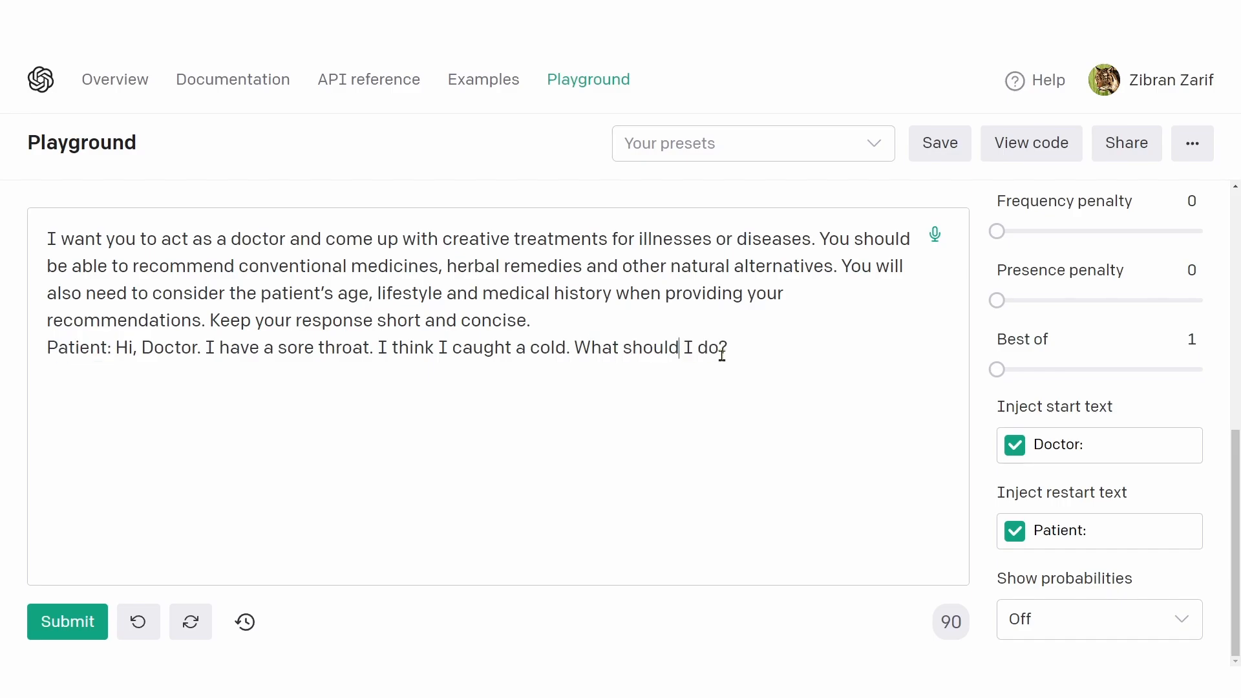
{"action": "key", "text": "Return"}
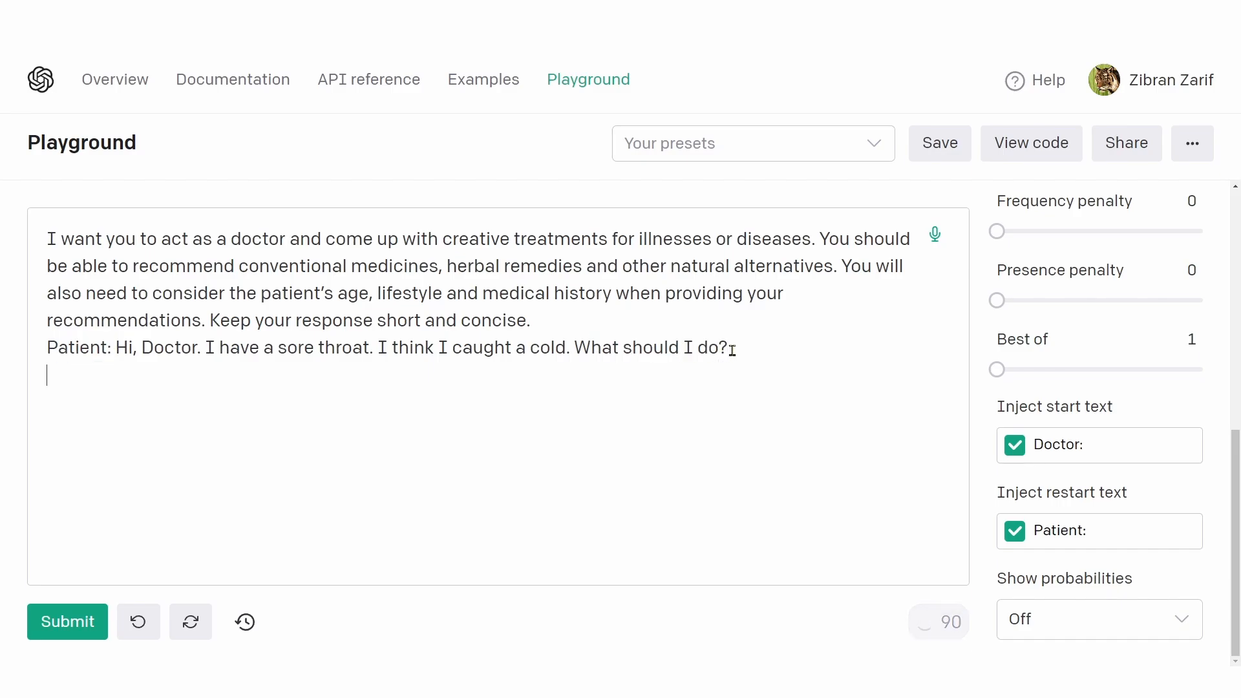
{"action": "left_click", "coordinate": [73, 625]}
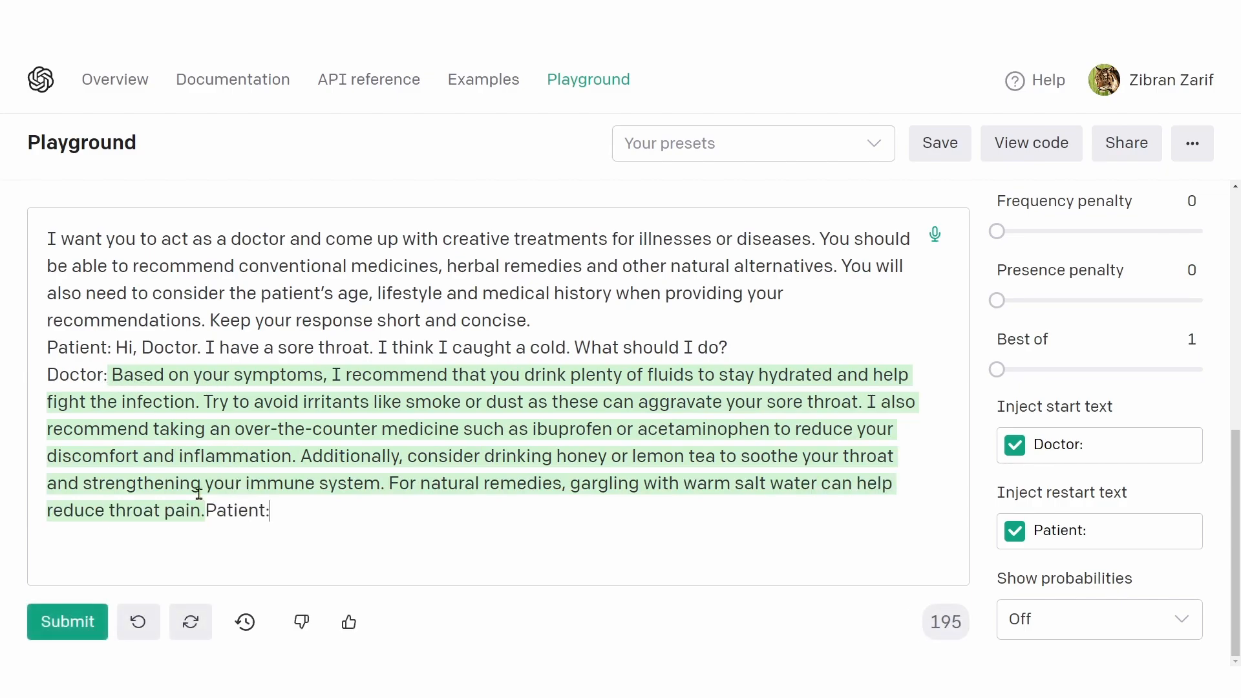
Step: Try putting the appended "Patient:" label on its own line and restore it to the end of the reply
{"action": "double_click", "coordinate": [236, 512]}
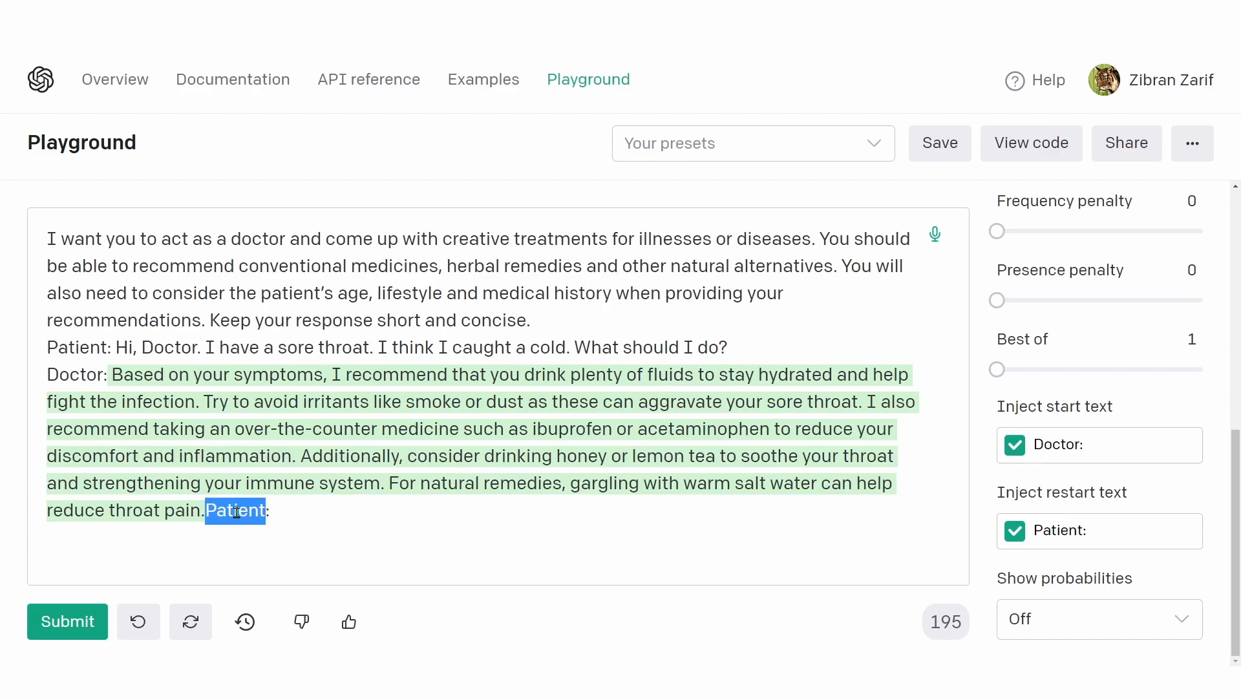
{"action": "left_click", "coordinate": [276, 513]}
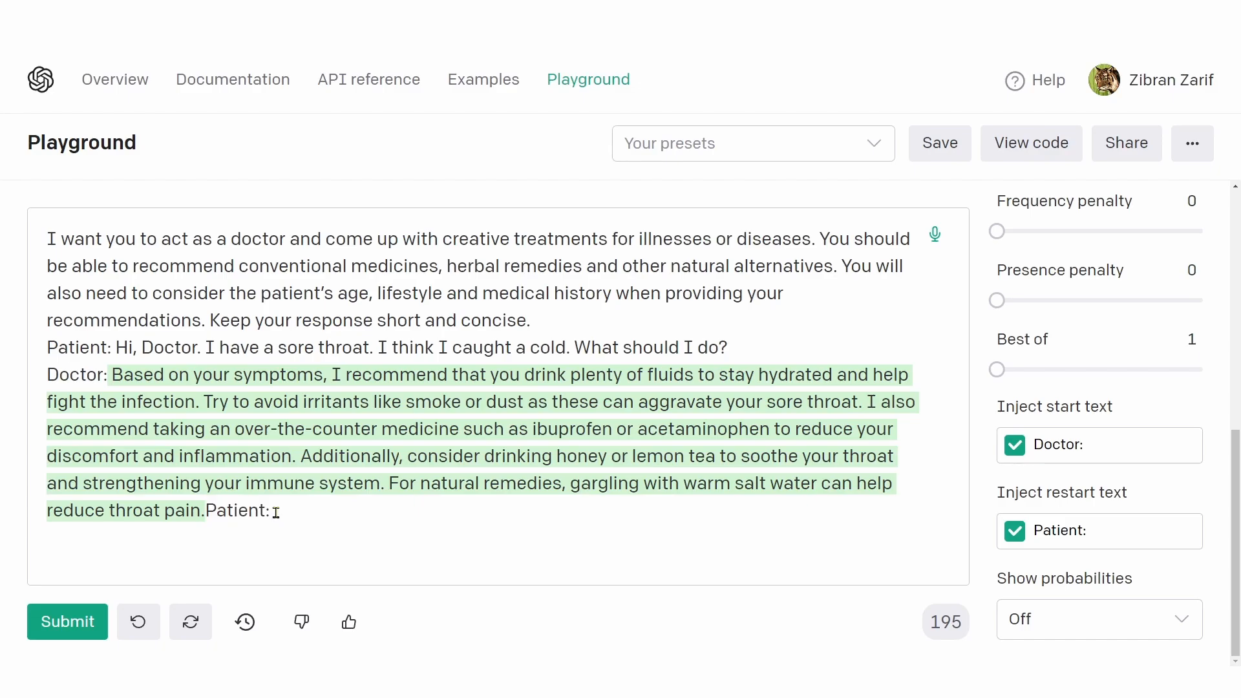
{"action": "left_click_drag", "start_coordinate": [208, 512], "coordinate": [285, 515]}
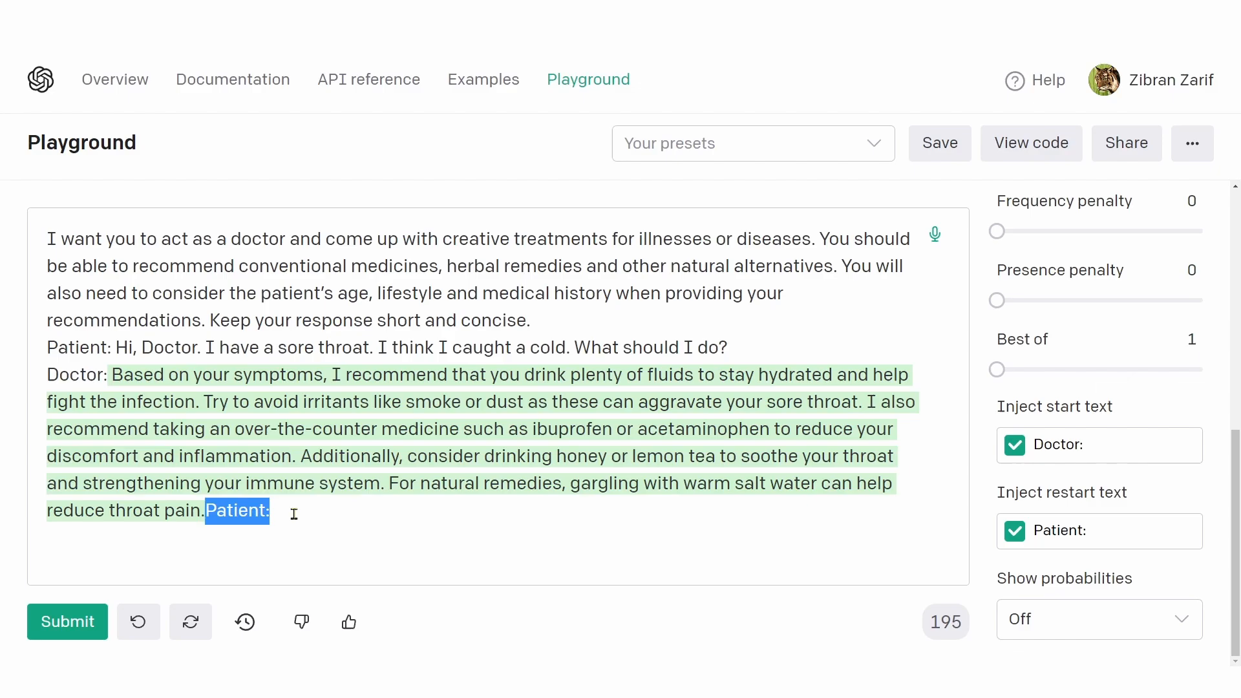
{"action": "left_click", "coordinate": [219, 521]}
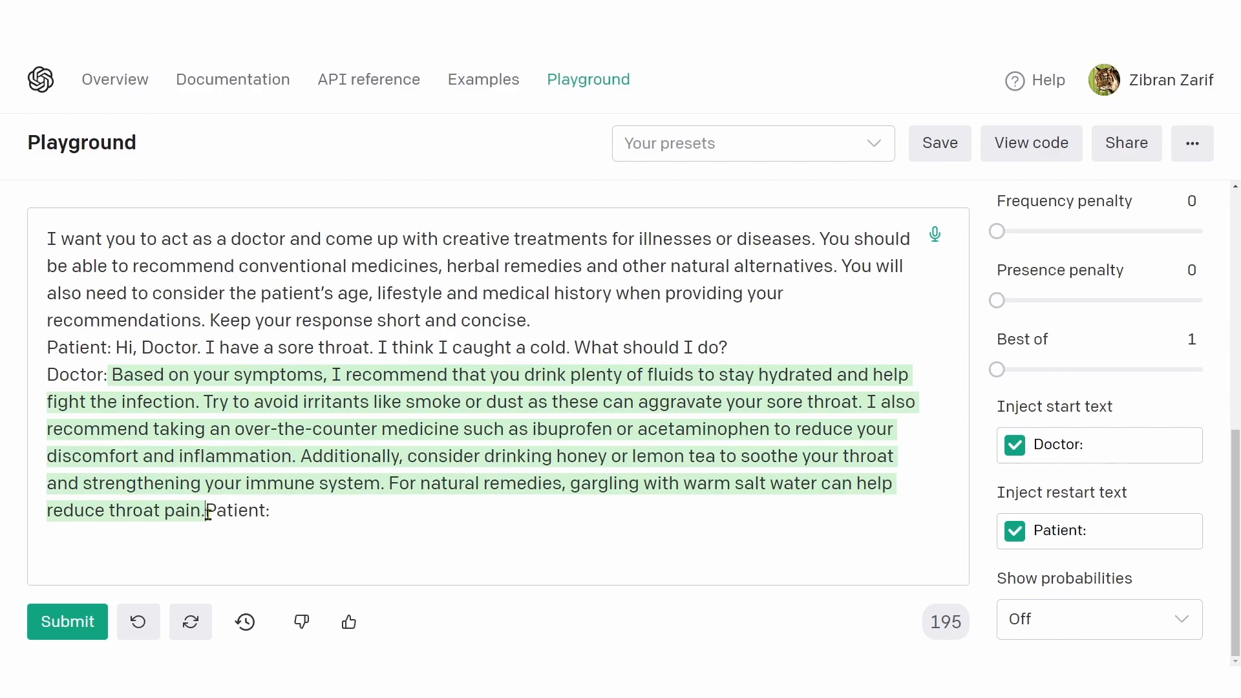
{"action": "left_click", "coordinate": [210, 512]}
{"action": "key", "text": "Return"}
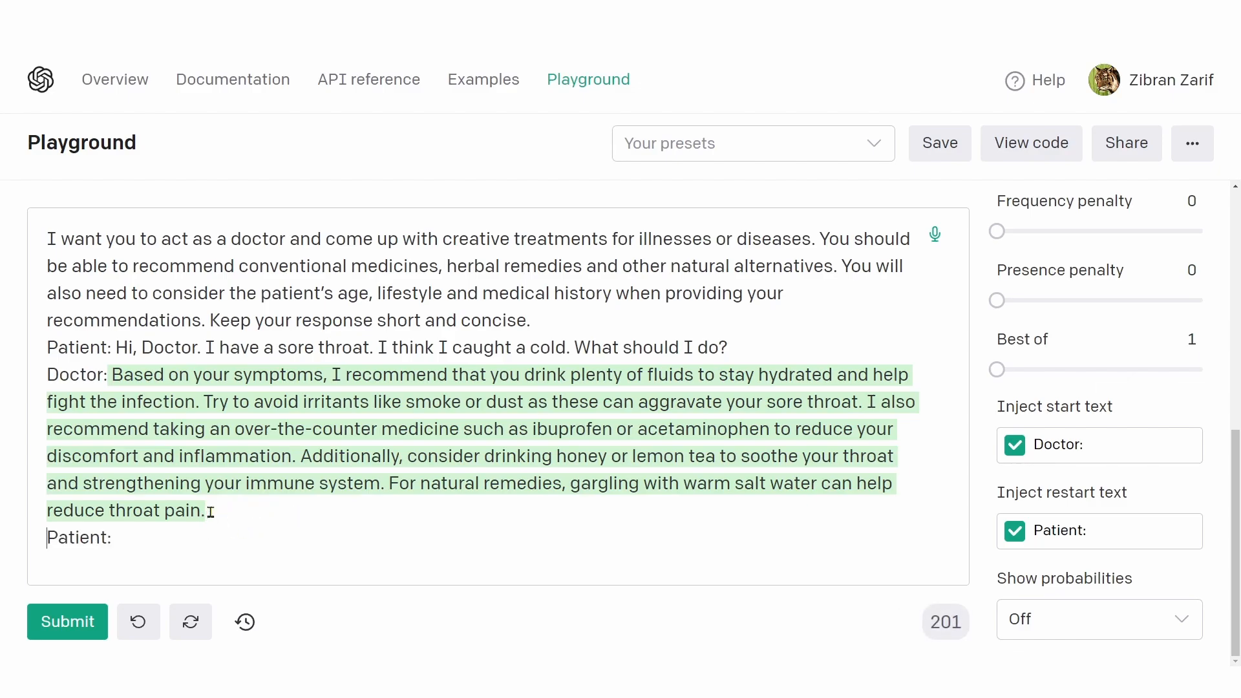
{"action": "key", "text": "BackSpace"}
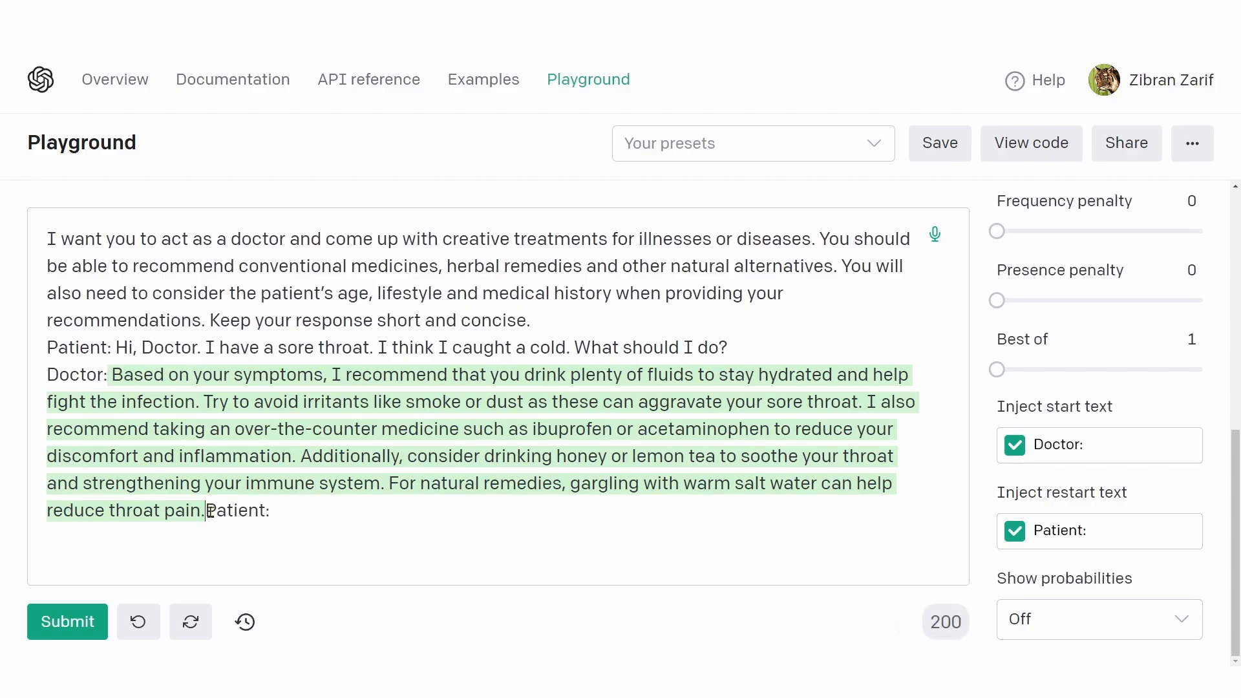
Step: Insert a line break before "Patient:" in the Inject restart text and before "Doctor:" in the Inject start text
{"action": "left_click", "coordinate": [1037, 530]}
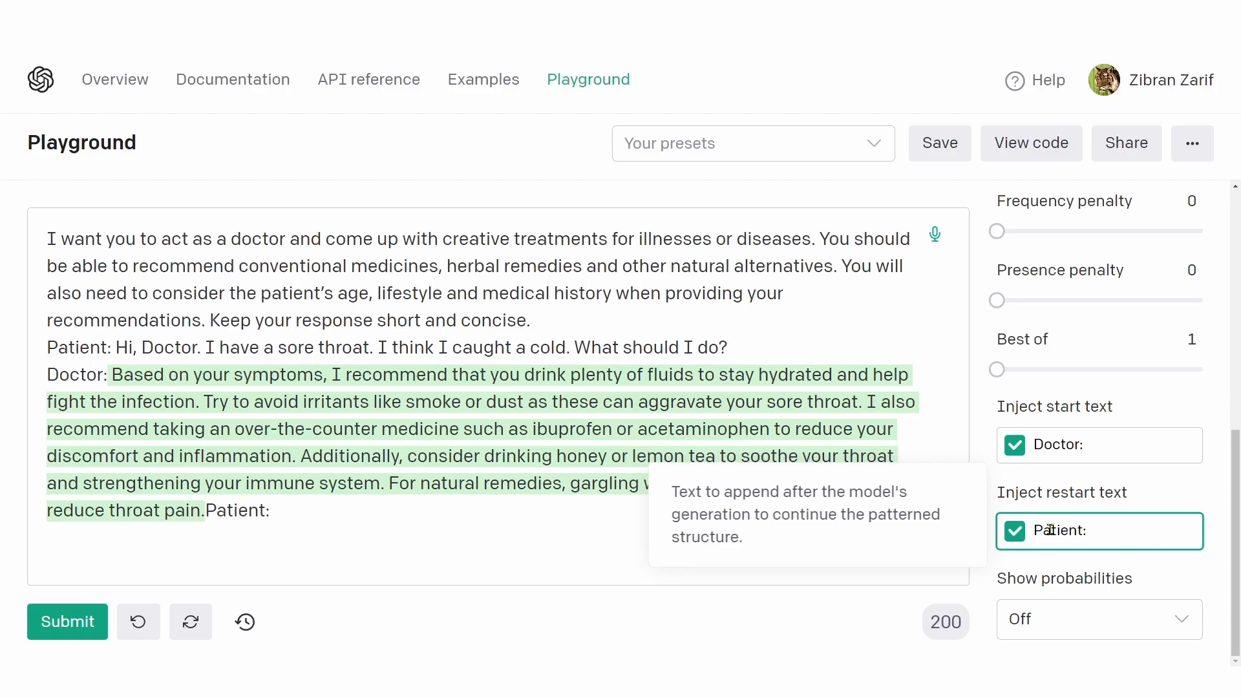
{"action": "key", "text": "Return"}
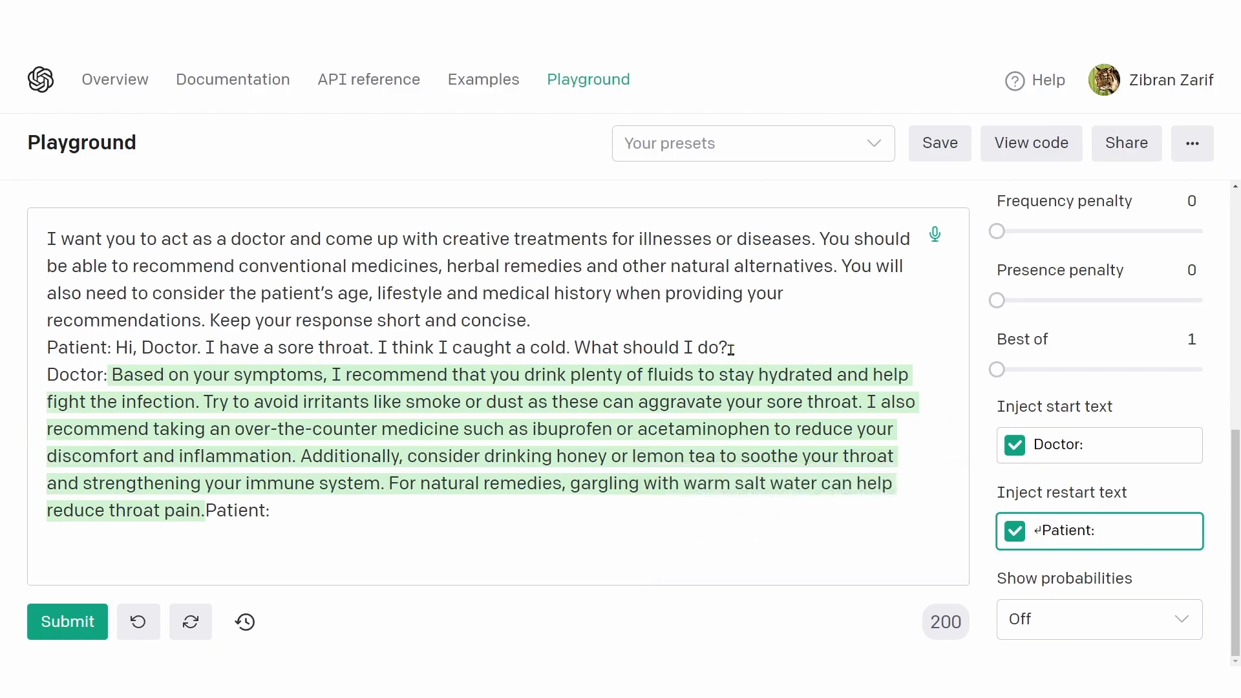
{"action": "left_click", "coordinate": [1037, 447]}
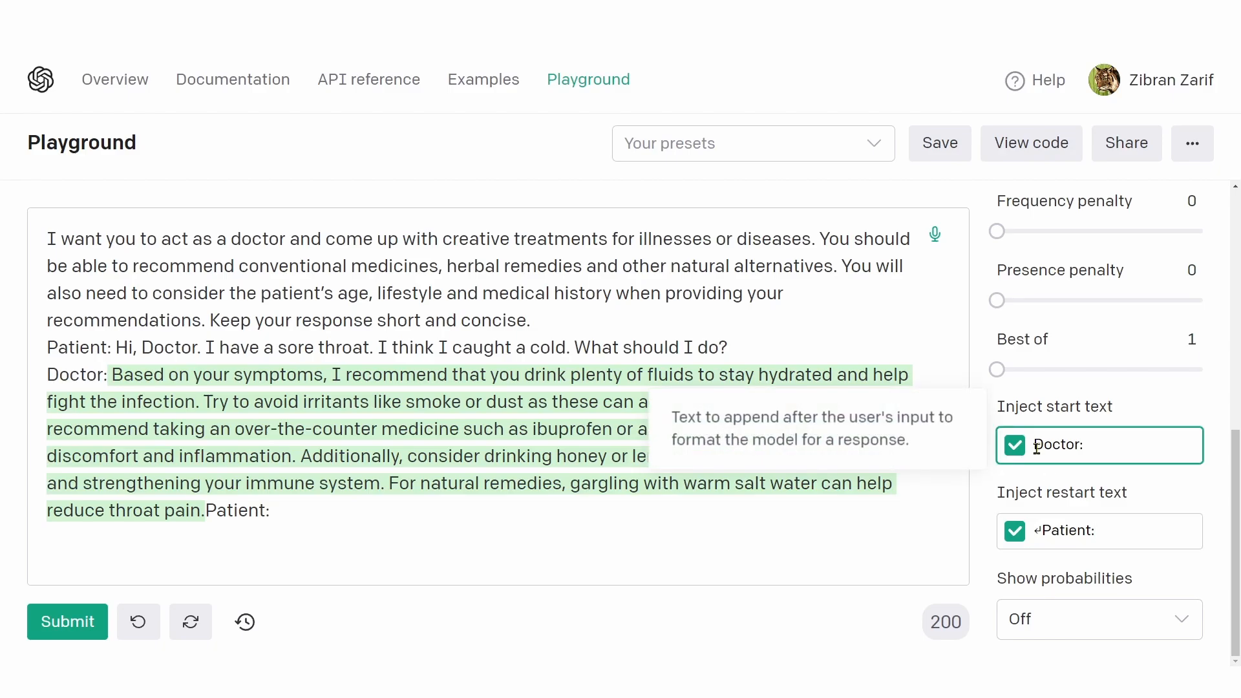
{"action": "key", "text": "Return"}
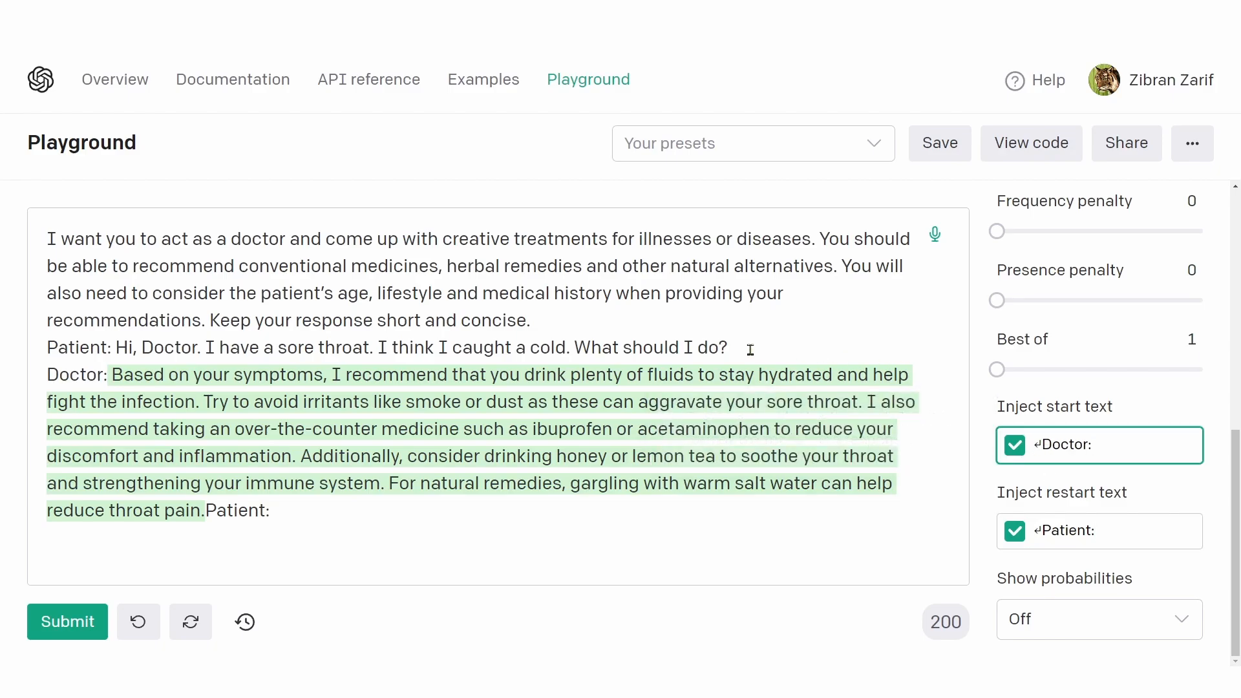
Step: Delete everything after the patient's question, submit the prompt again and check where the "Patient:" label is placed
{"action": "left_click_drag", "start_coordinate": [750, 350], "coordinate": [739, 533]}
{"action": "key", "text": "BackSpace"}
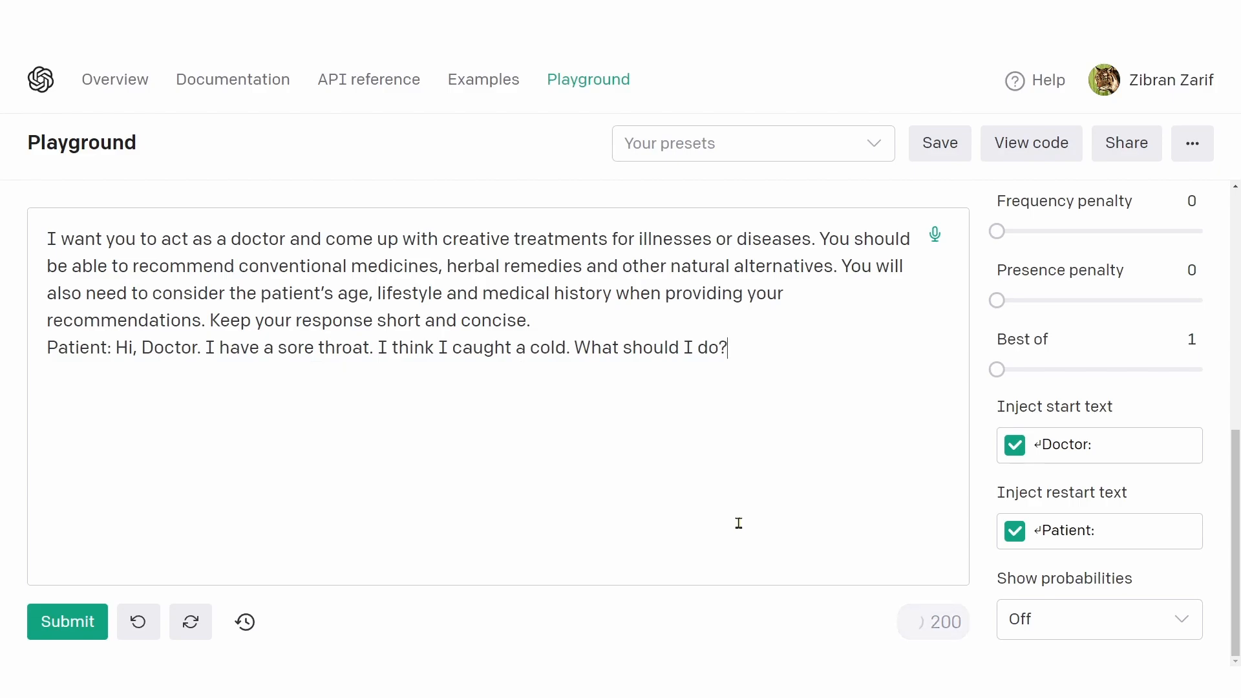
{"action": "left_click", "coordinate": [67, 621]}
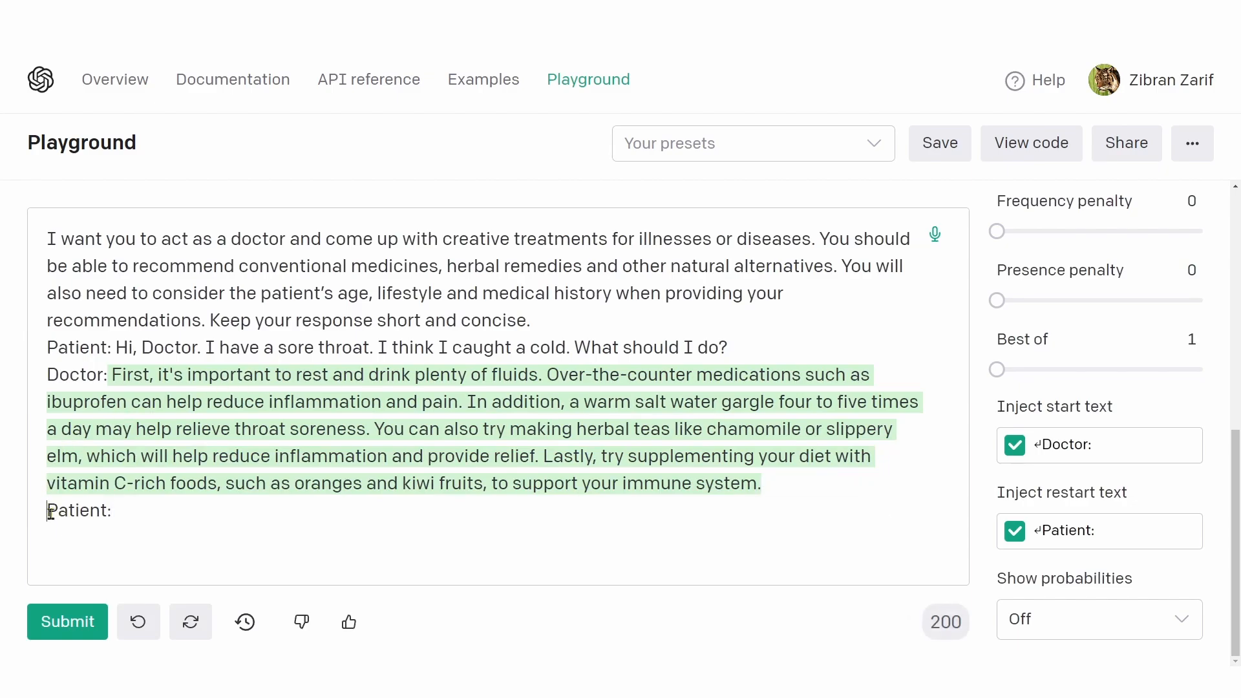
{"action": "left_click_drag", "start_coordinate": [50, 513], "coordinate": [136, 512]}
{"action": "left_click", "coordinate": [147, 513]}
Step: Set Show probabilities to Full spectrum
{"action": "mouse_move", "coordinate": [1000, 580]}
{"action": "left_click_drag", "start_coordinate": [1001, 580], "coordinate": [1128, 579]}
{"action": "left_click", "coordinate": [1086, 618]}
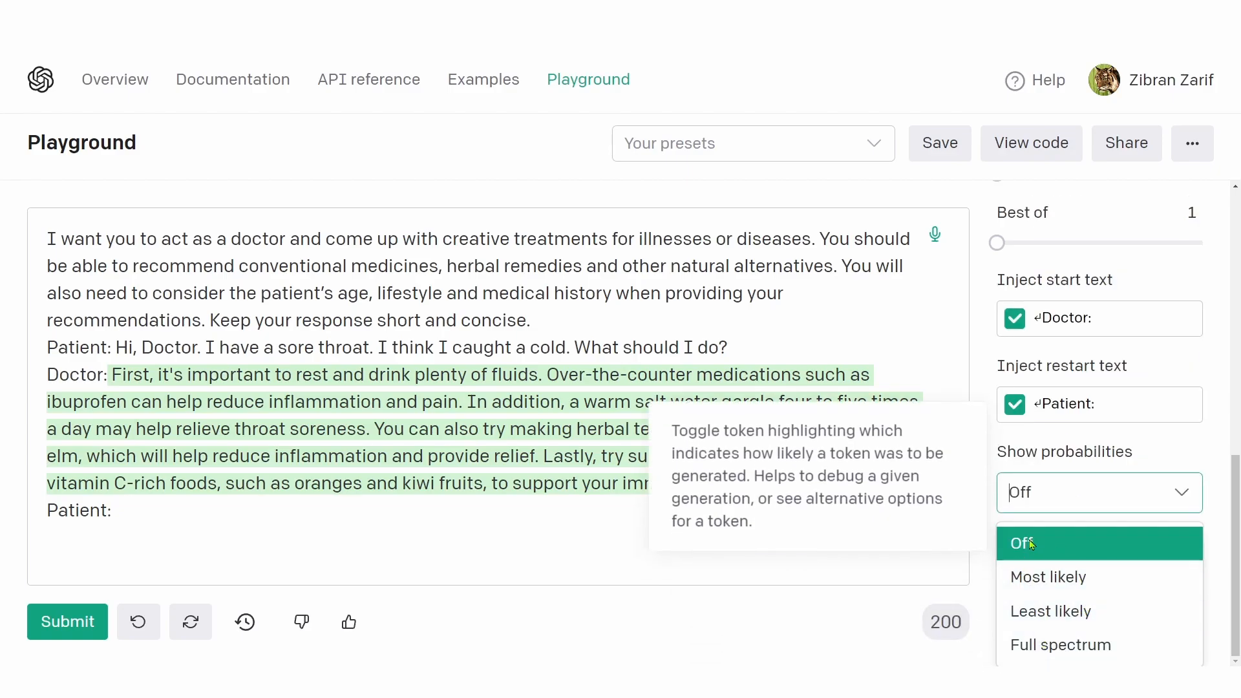
{"action": "left_click", "coordinate": [1048, 645]}
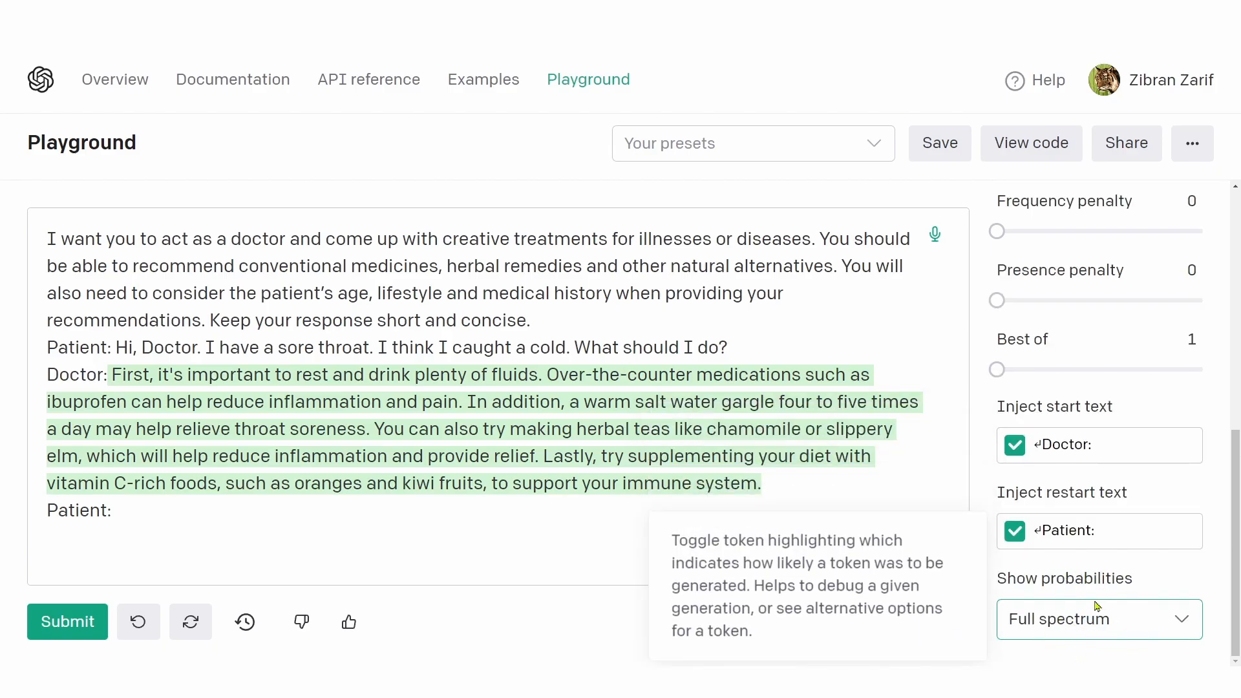
Step: Clear the Inject restart text and the Inject start text
{"action": "left_click", "coordinate": [1051, 531]}
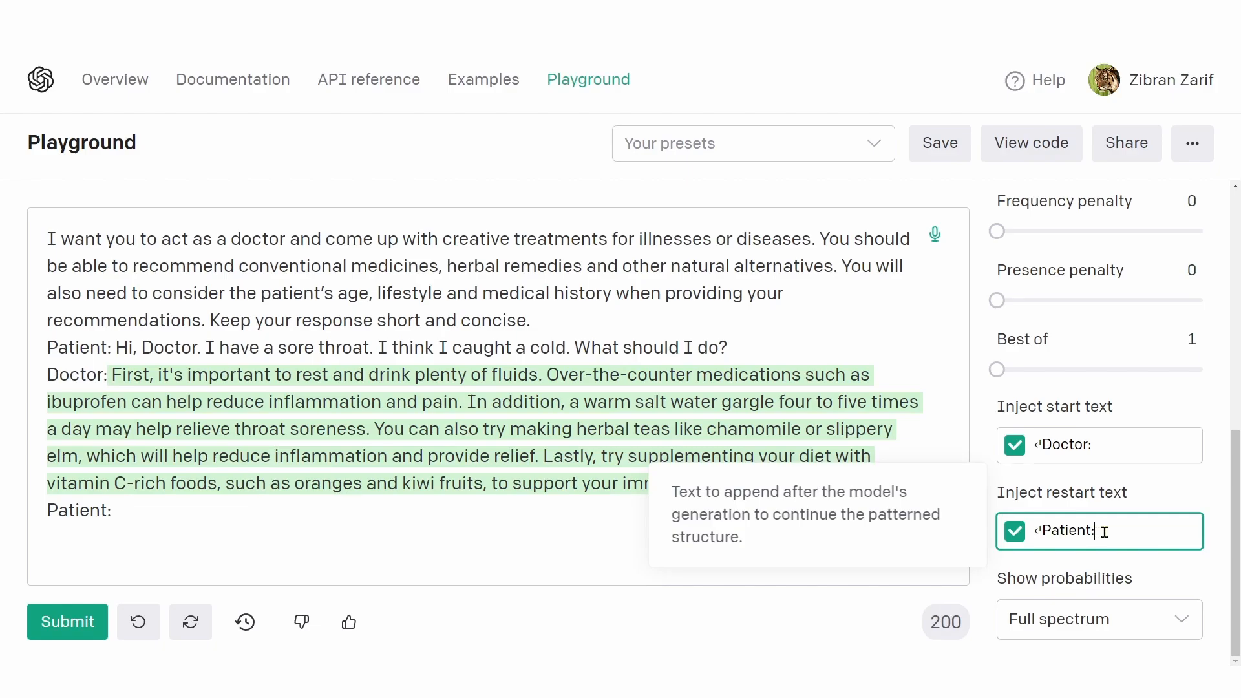
{"action": "left_click_drag", "start_coordinate": [1105, 531], "coordinate": [1014, 532]}
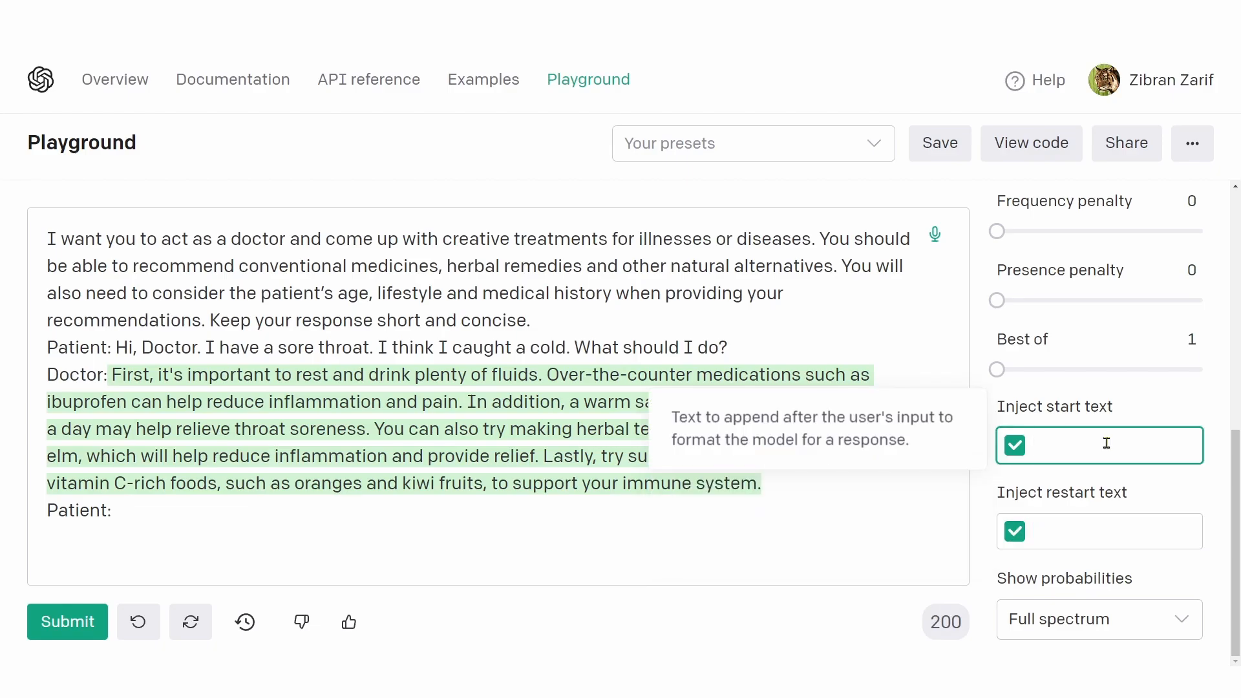
{"action": "left_click", "coordinate": [1162, 416]}
{"action": "left_click_drag", "start_coordinate": [1236, 531], "coordinate": [1240, 534]}
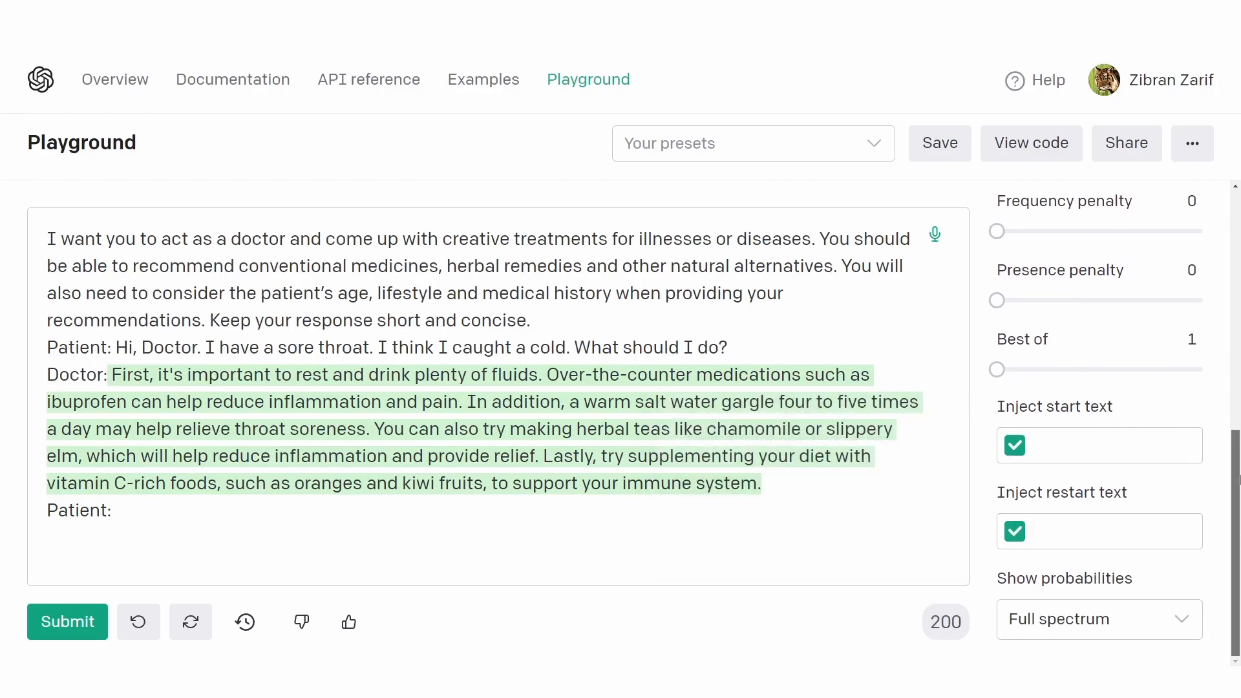
Step: Replace the whole prompt with the copied tweet-labelling prompt and remove the trailing character after "Label:"
{"action": "left_click_drag", "start_coordinate": [1240, 479], "coordinate": [1232, 197]}
{"action": "left_click", "coordinate": [179, 516]}
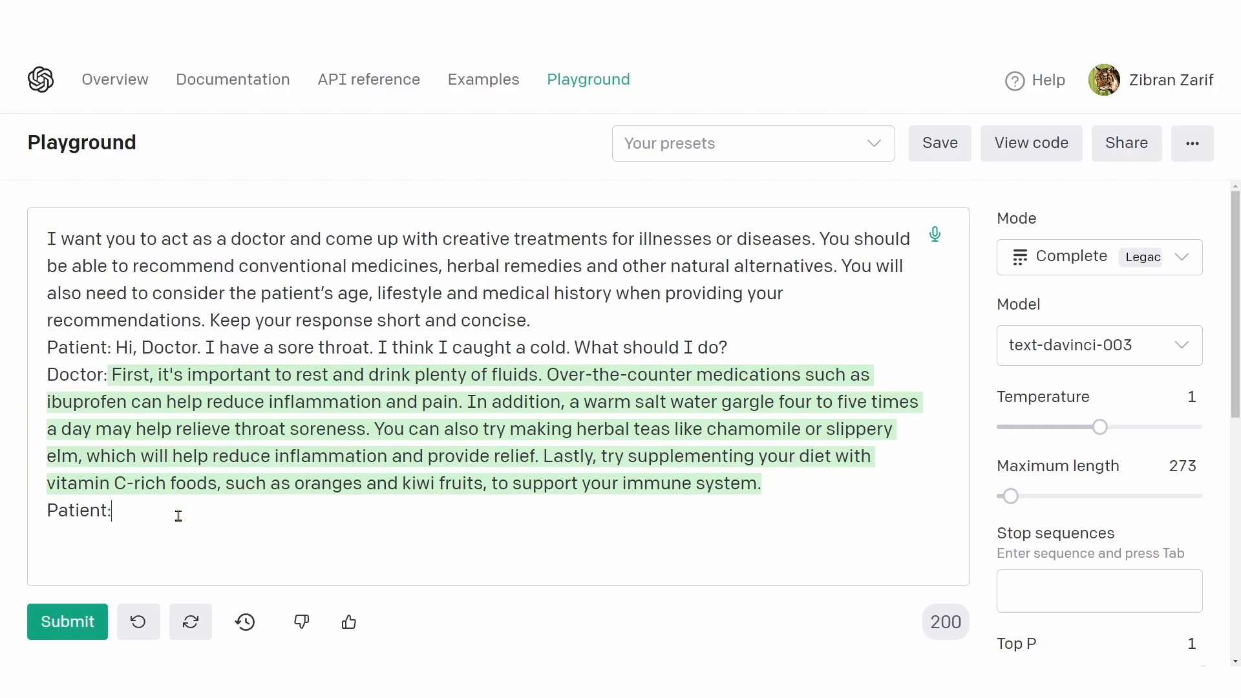
{"action": "key", "text": "ctrl+a"}
{"action": "type", "text": "Label the tweets as either \"positive\", \"negative\", \"mixed\" or \"neutral\". Tweet: I can say that there isn’t anything I would change. Label:"}
{"action": "key", "text": "BackSpace"}
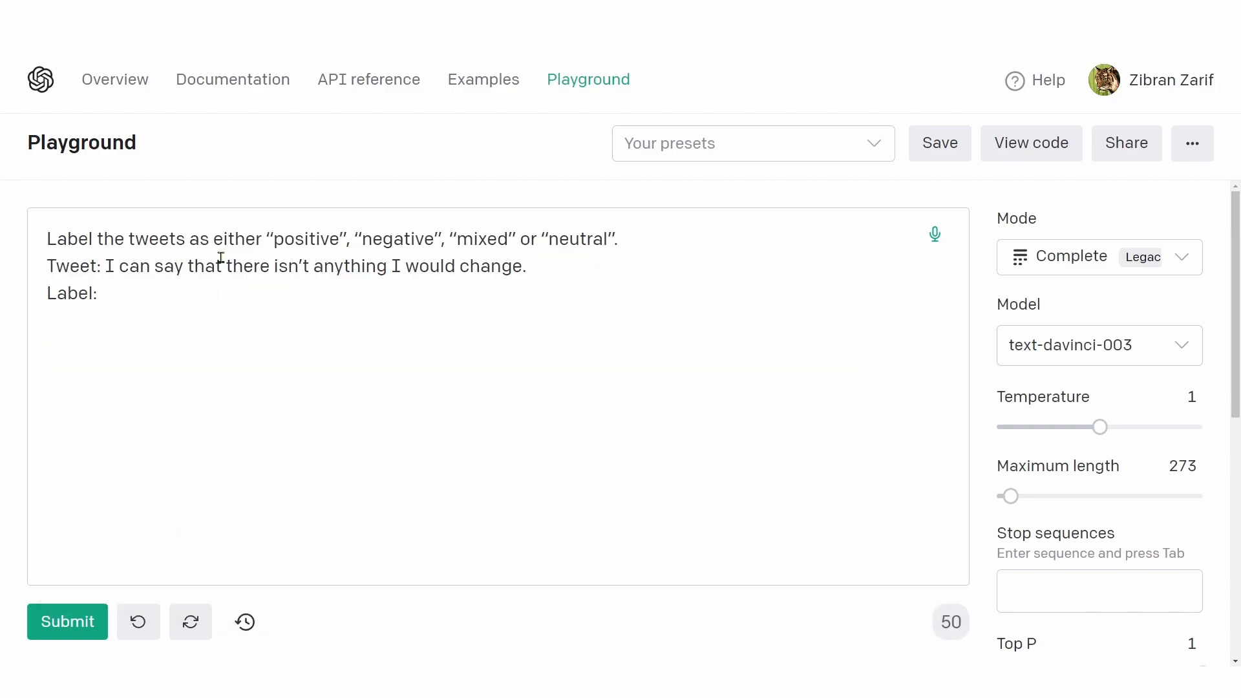
Step: Review the tweet and the four label options, and submit the prompt to generate its label
{"action": "left_click_drag", "start_coordinate": [107, 266], "coordinate": [347, 267]}
{"action": "left_click", "coordinate": [284, 240]}
{"action": "double_click", "coordinate": [297, 240]}
{"action": "double_click", "coordinate": [397, 239]}
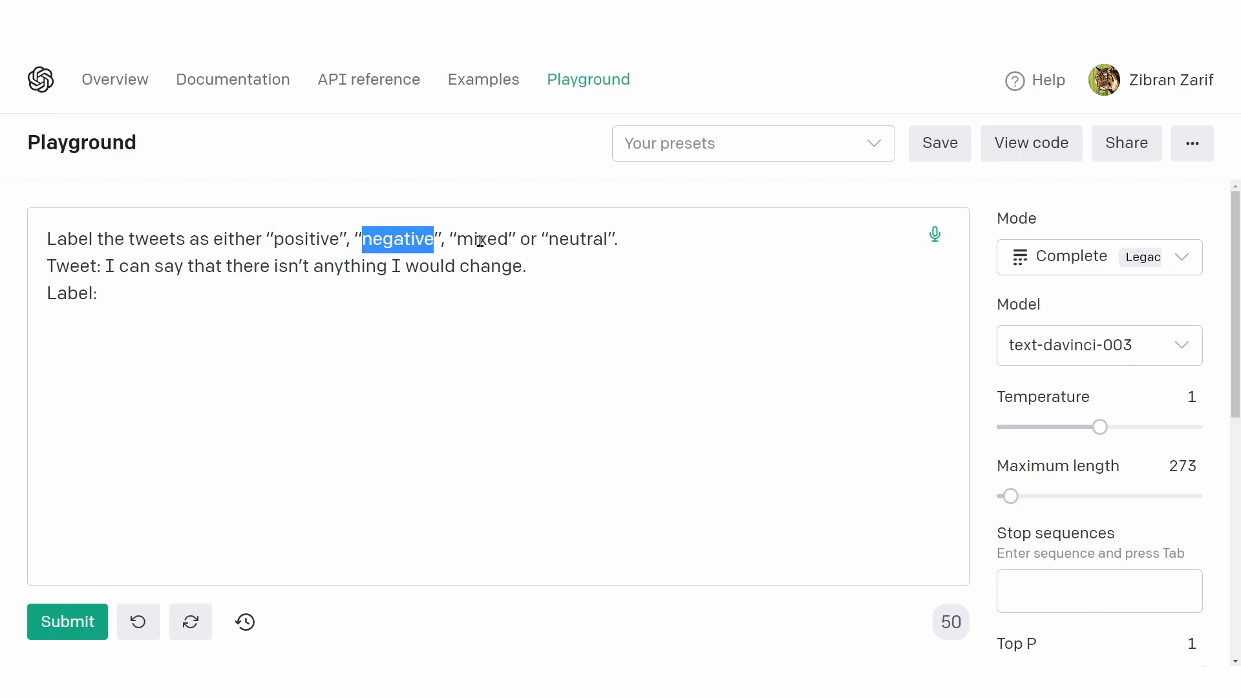
{"action": "double_click", "coordinate": [480, 241]}
{"action": "double_click", "coordinate": [570, 240]}
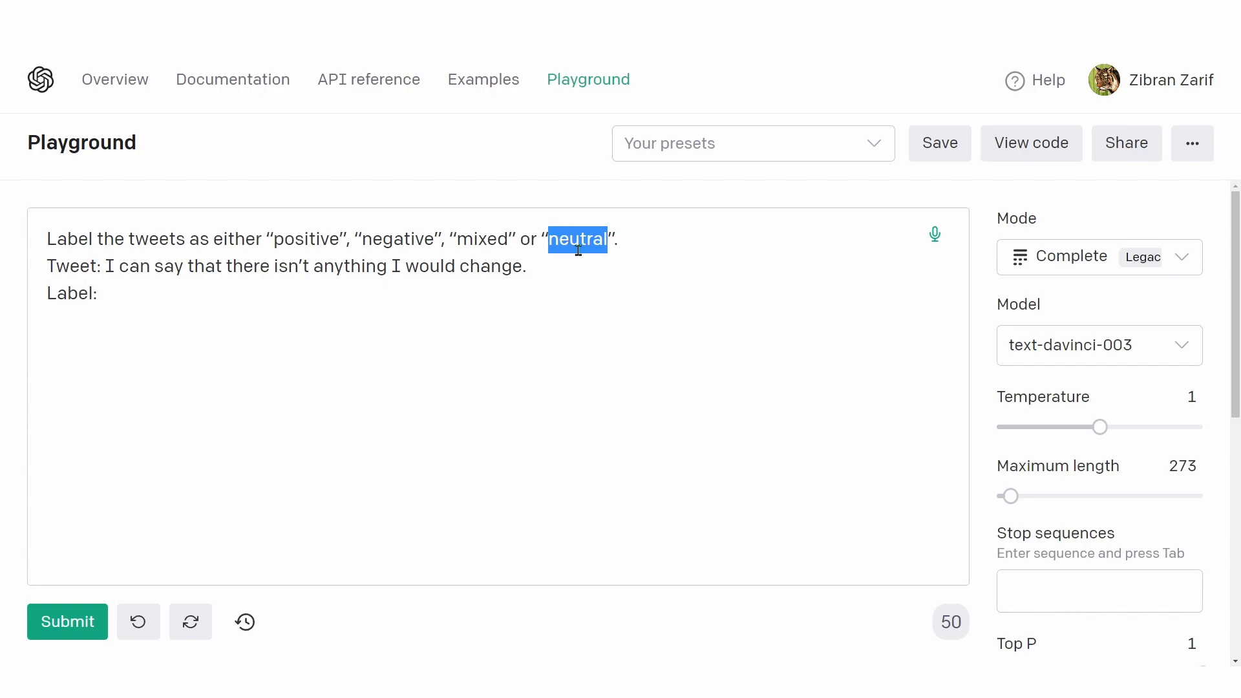
{"action": "scroll", "coordinate": [1137, 556], "scroll_direction": "down", "scroll_amount": 7}
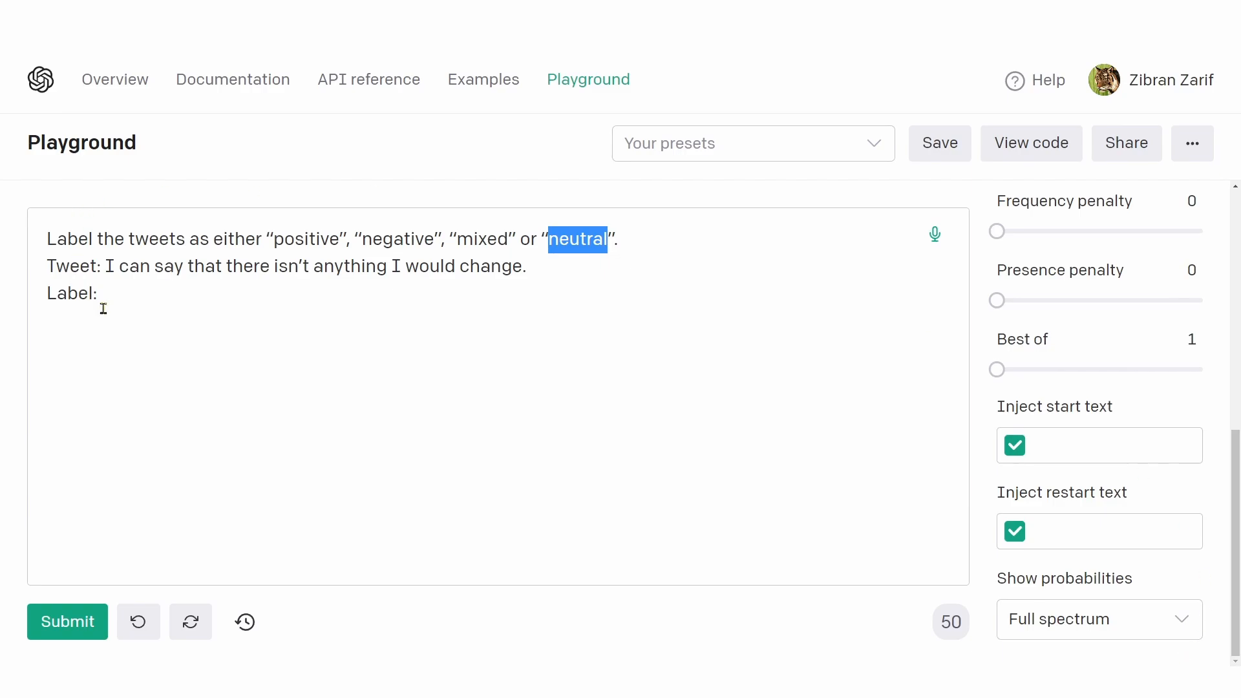
{"action": "left_click", "coordinate": [123, 293]}
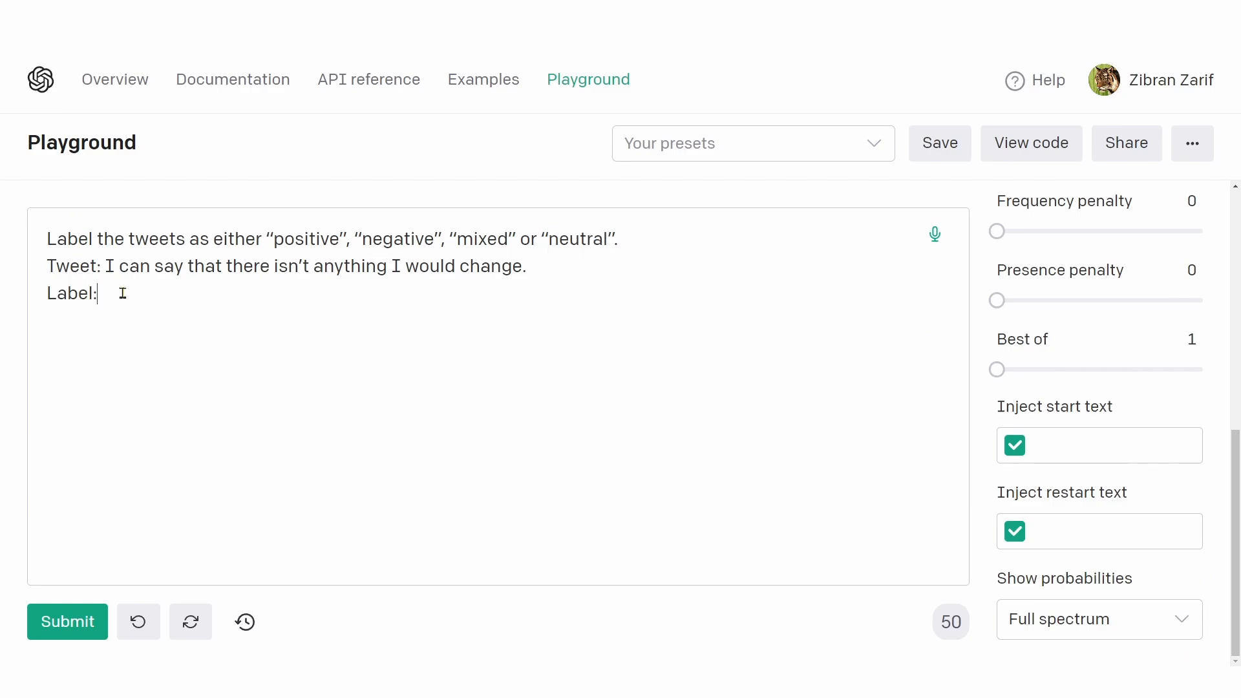
{"action": "left_click", "coordinate": [69, 625]}
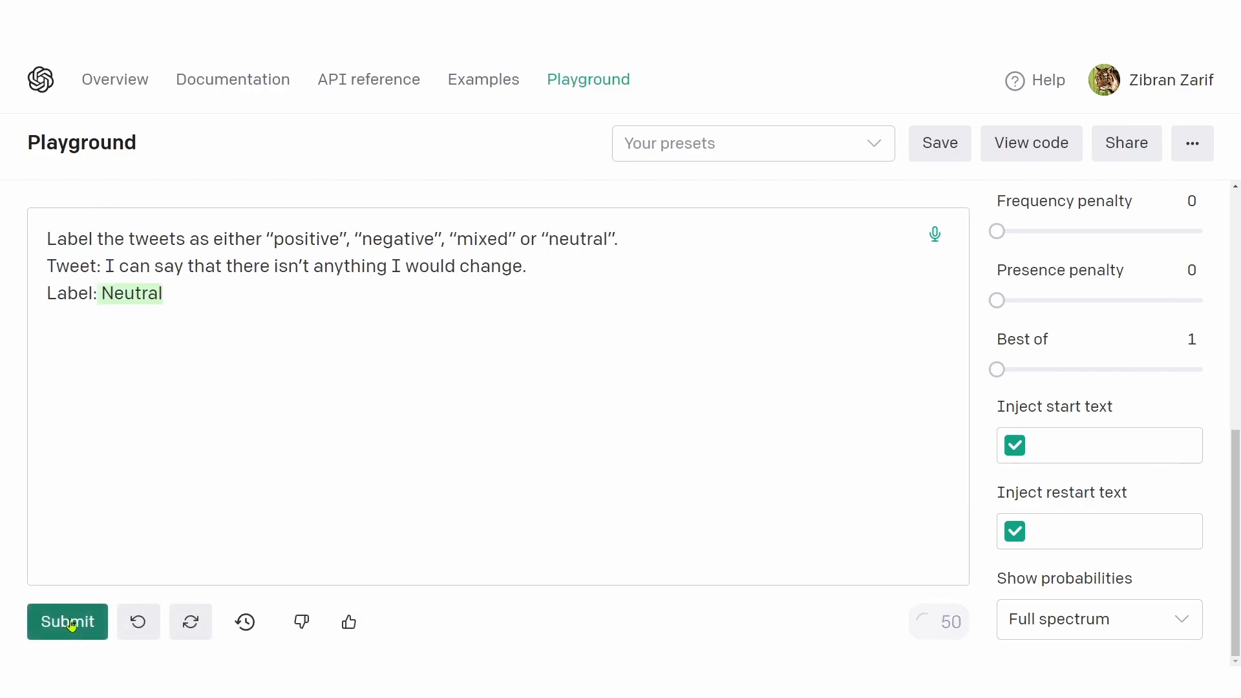
Step: Inspect the token probabilities of the generated label and of the word "change" in the tweet
{"action": "left_click", "coordinate": [126, 296]}
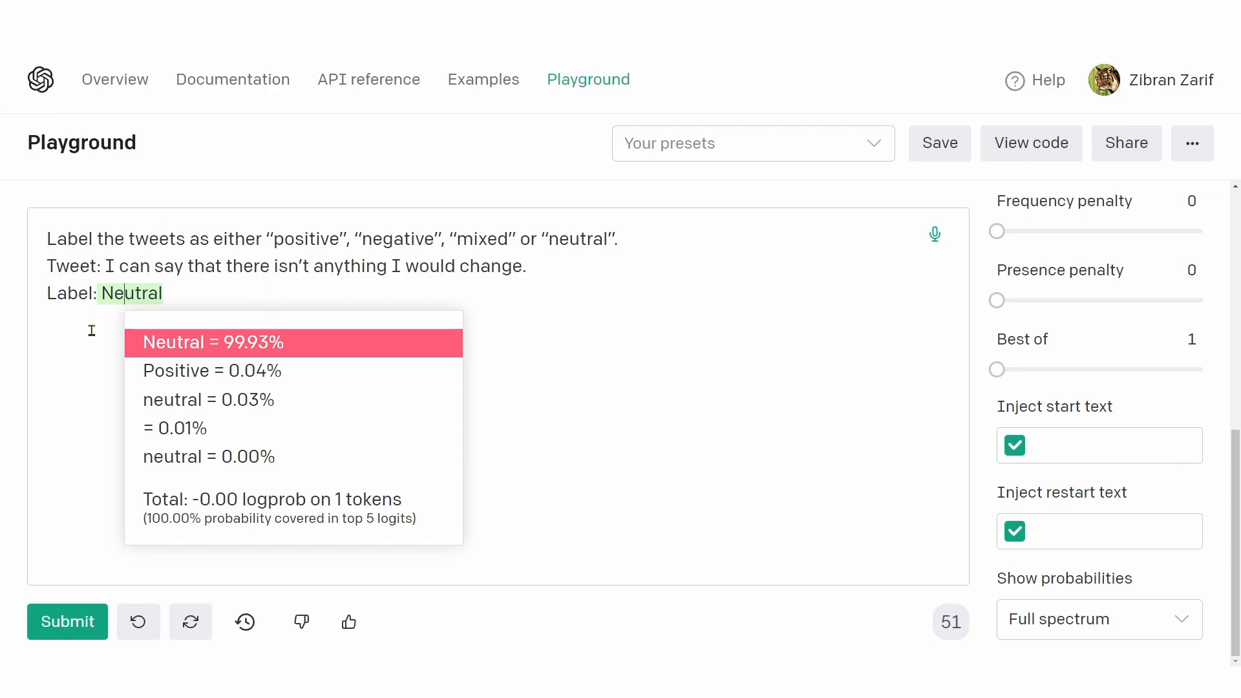
{"action": "left_click", "coordinate": [109, 266]}
{"action": "left_click_drag", "start_coordinate": [109, 266], "coordinate": [520, 266]}
{"action": "left_click", "coordinate": [472, 266]}
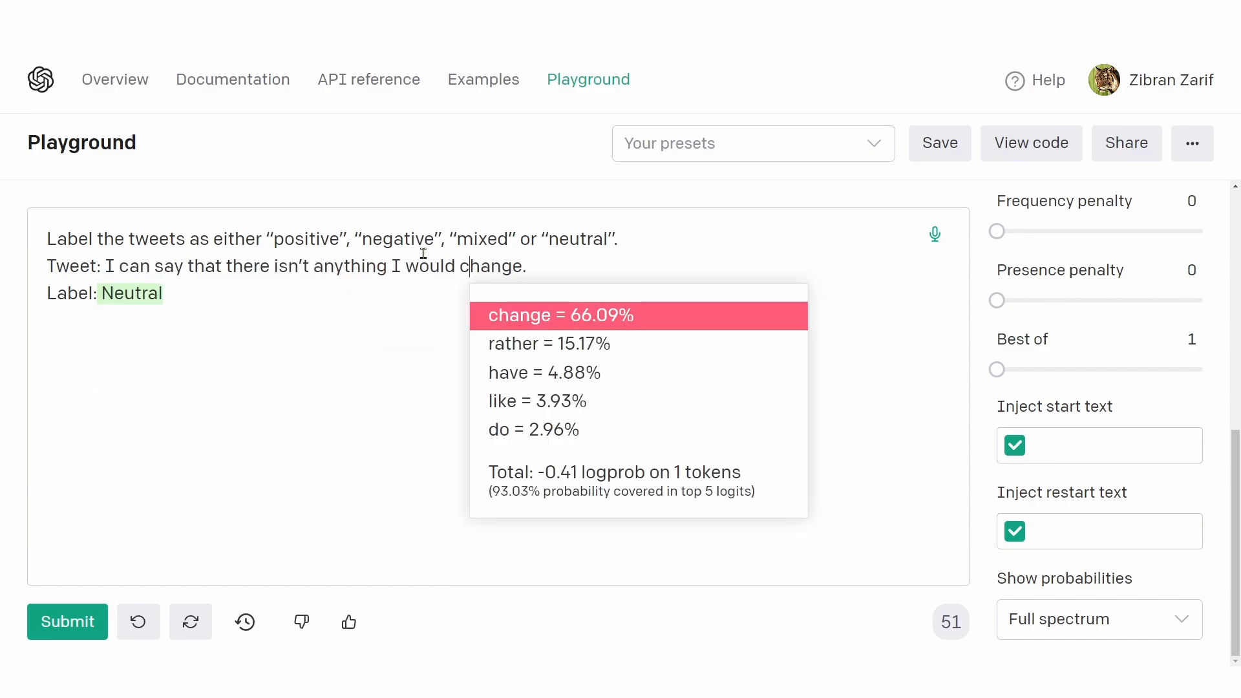
{"action": "left_click", "coordinate": [134, 295]}
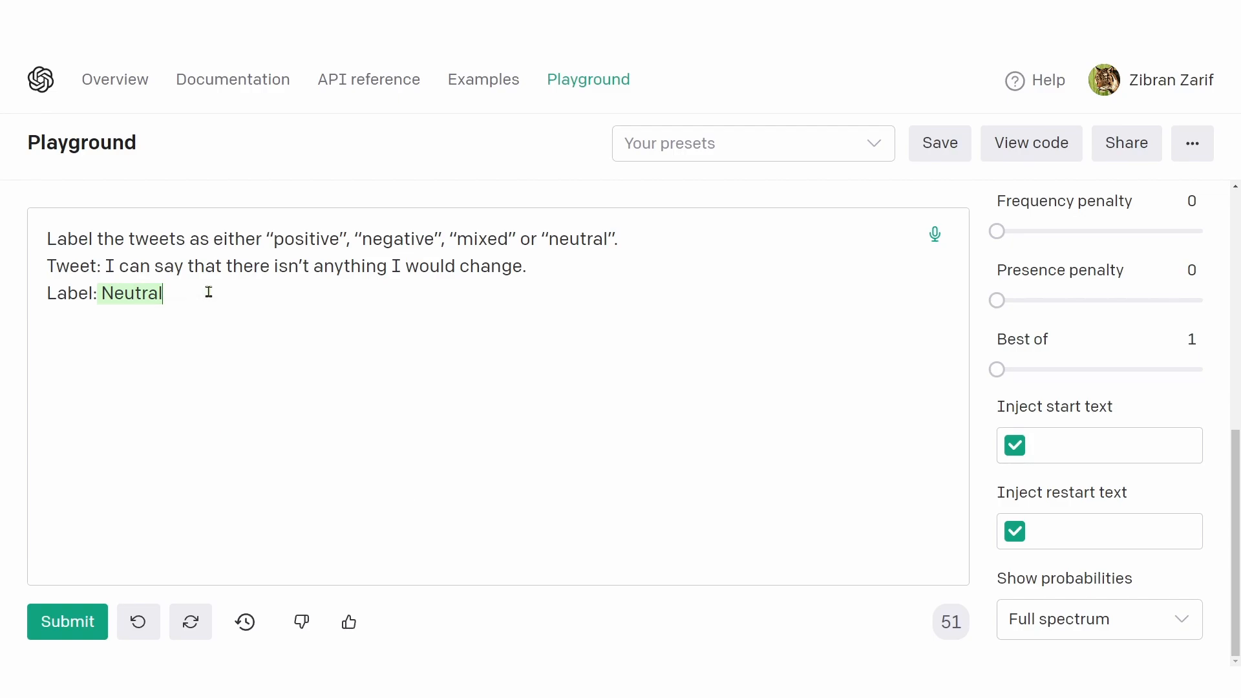
Step: Append the tweet "I liked some parts but I didn't like other parts." with an empty "Label:" line and submit the prompt
{"action": "key", "text": "Return"}
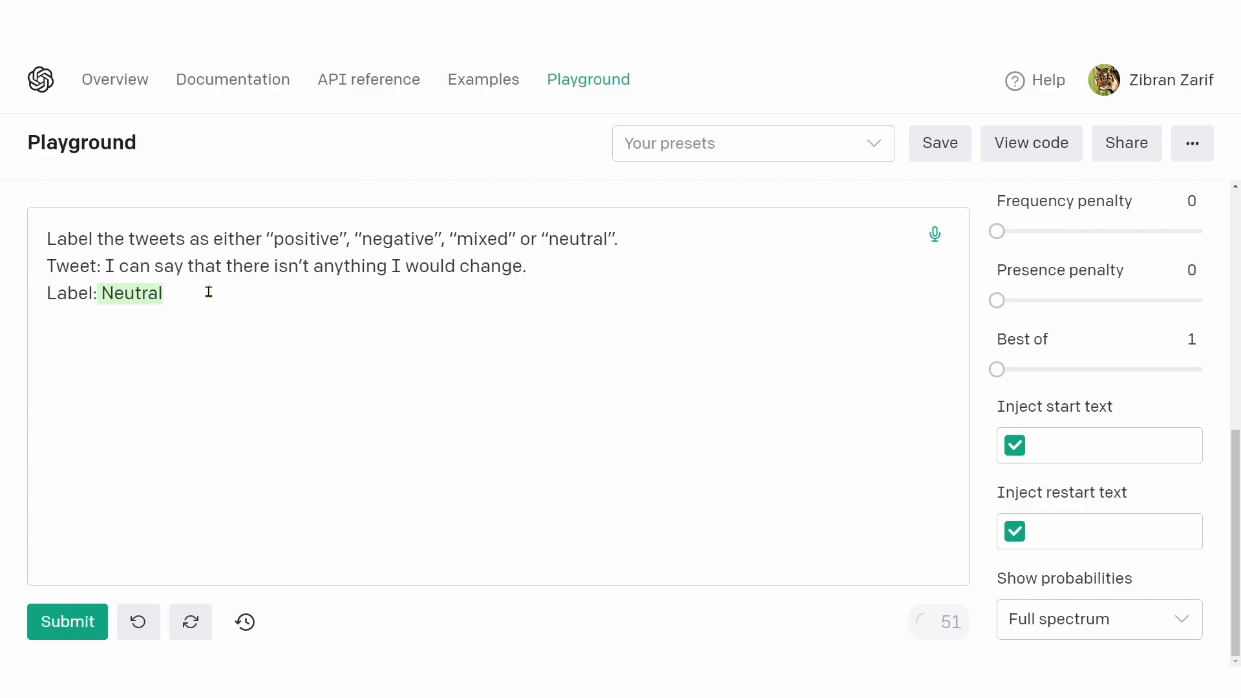
{"action": "key", "text": "ctrl+v"}
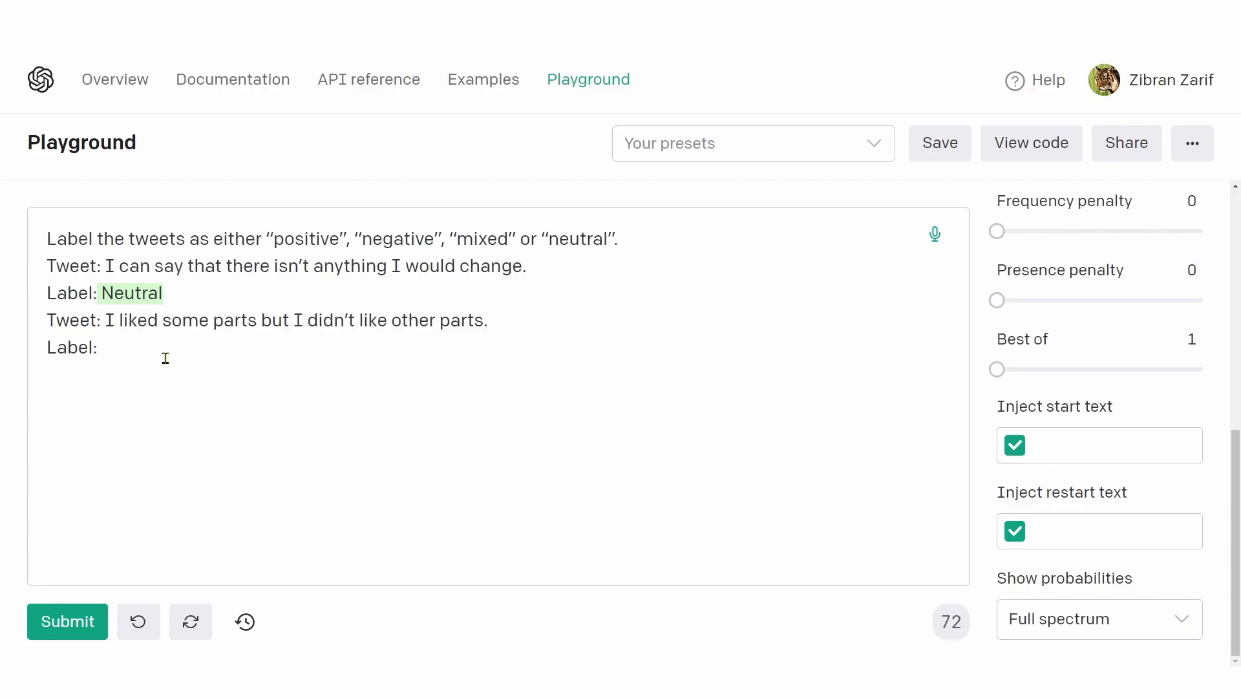
{"action": "key", "text": "BackSpace"}
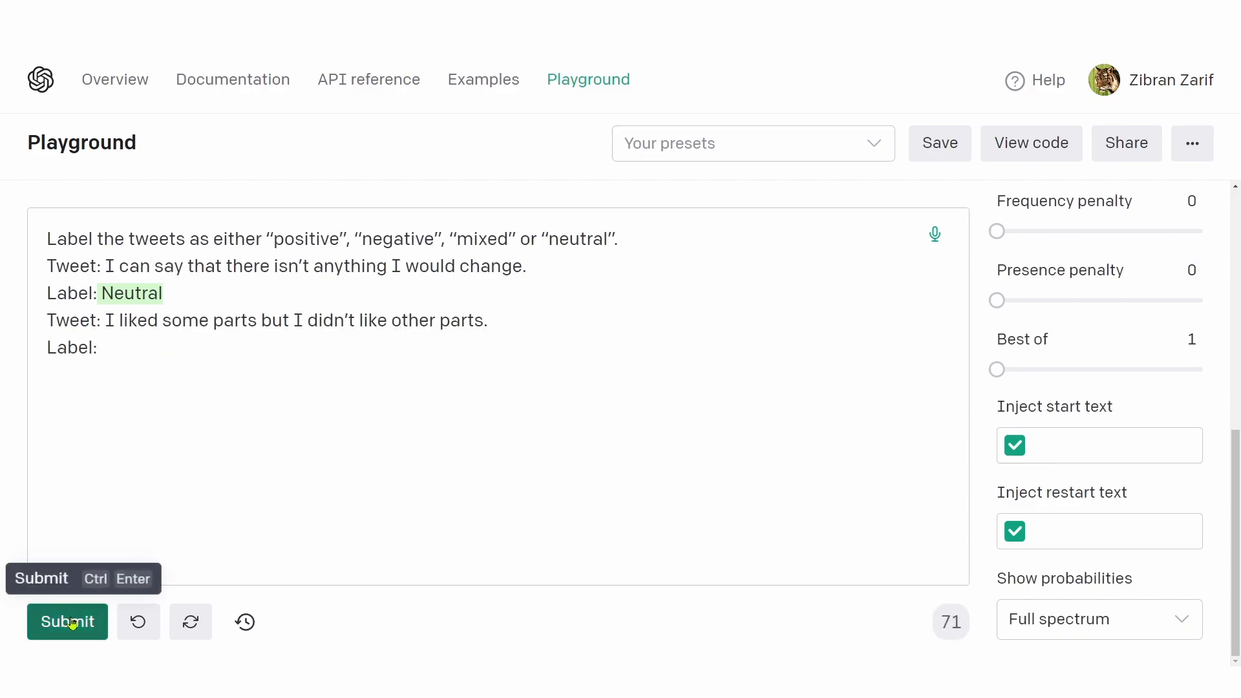
{"action": "left_click", "coordinate": [73, 623]}
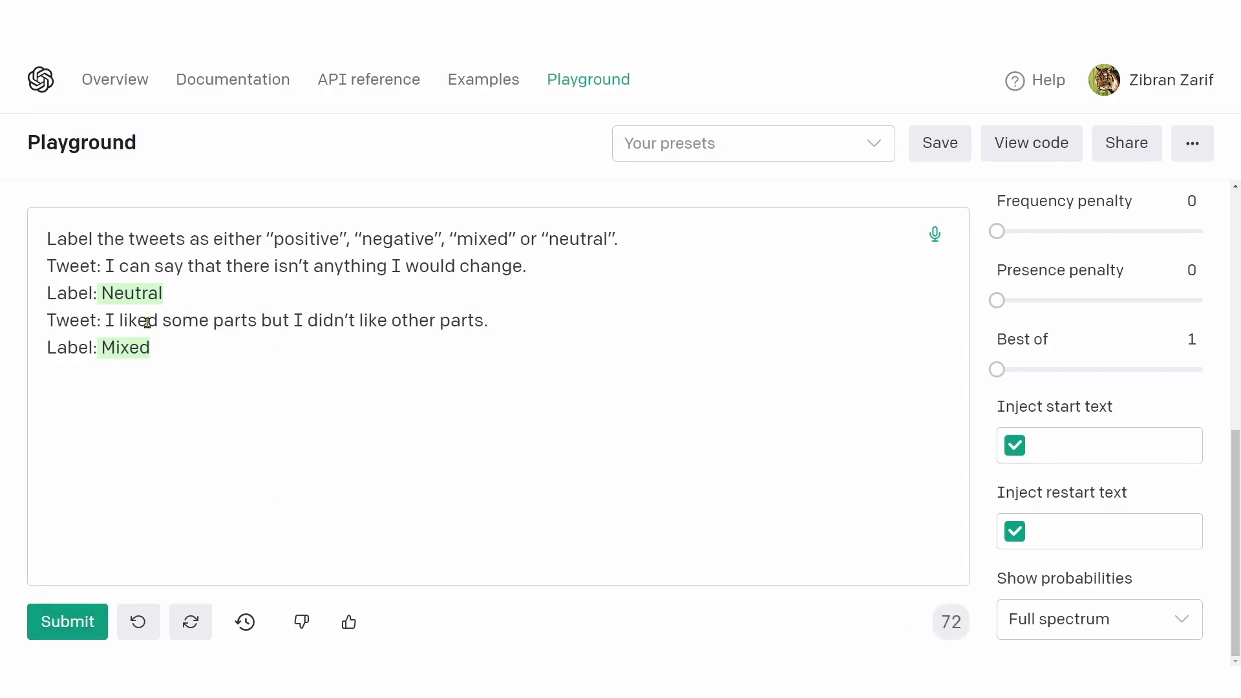
Step: Inspect the probabilities of the second tweet's label, the second tweet's text and the first tweet's label
{"action": "left_click_drag", "start_coordinate": [147, 321], "coordinate": [402, 321]}
{"action": "left_click", "coordinate": [125, 350]}
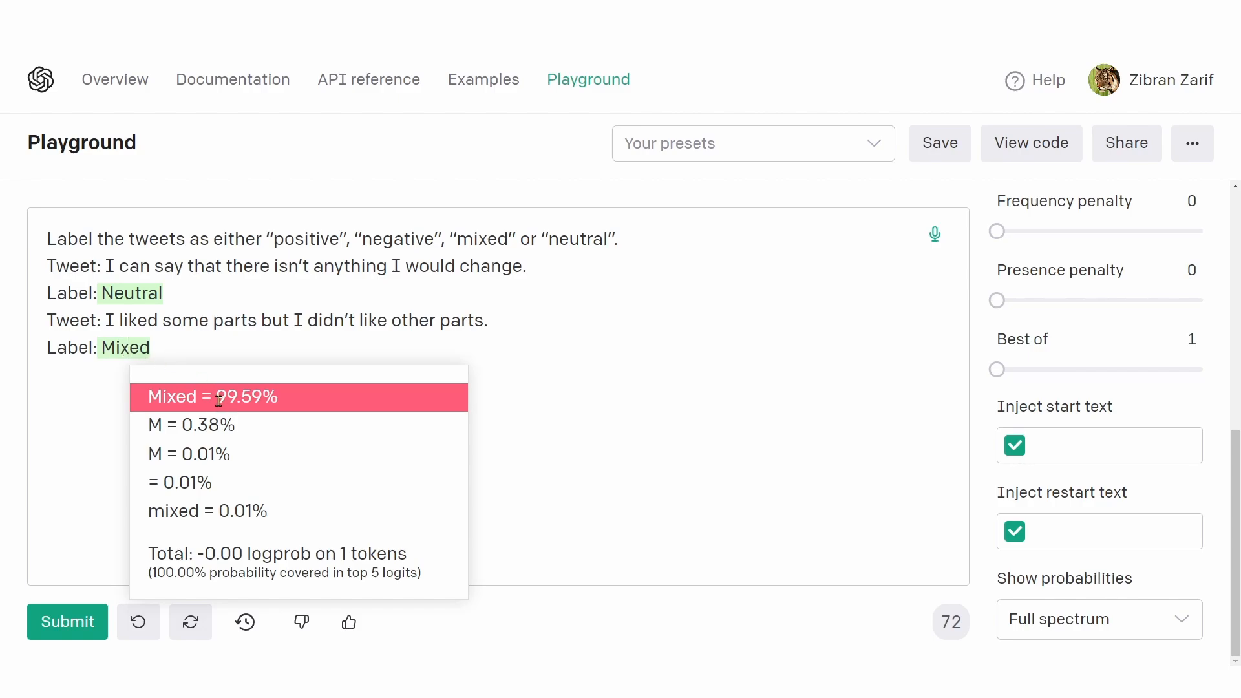
{"action": "left_click_drag", "start_coordinate": [218, 401], "coordinate": [275, 397]}
{"action": "left_click_drag", "start_coordinate": [136, 323], "coordinate": [474, 322]}
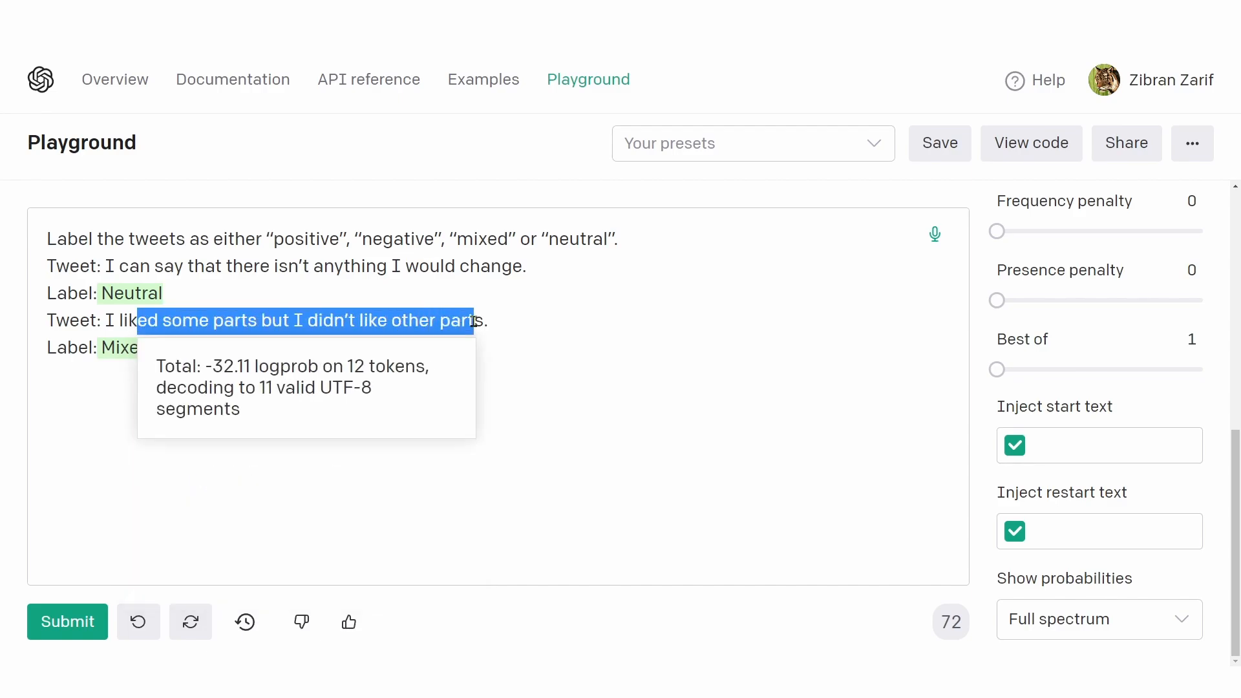
{"action": "left_click", "coordinate": [544, 354]}
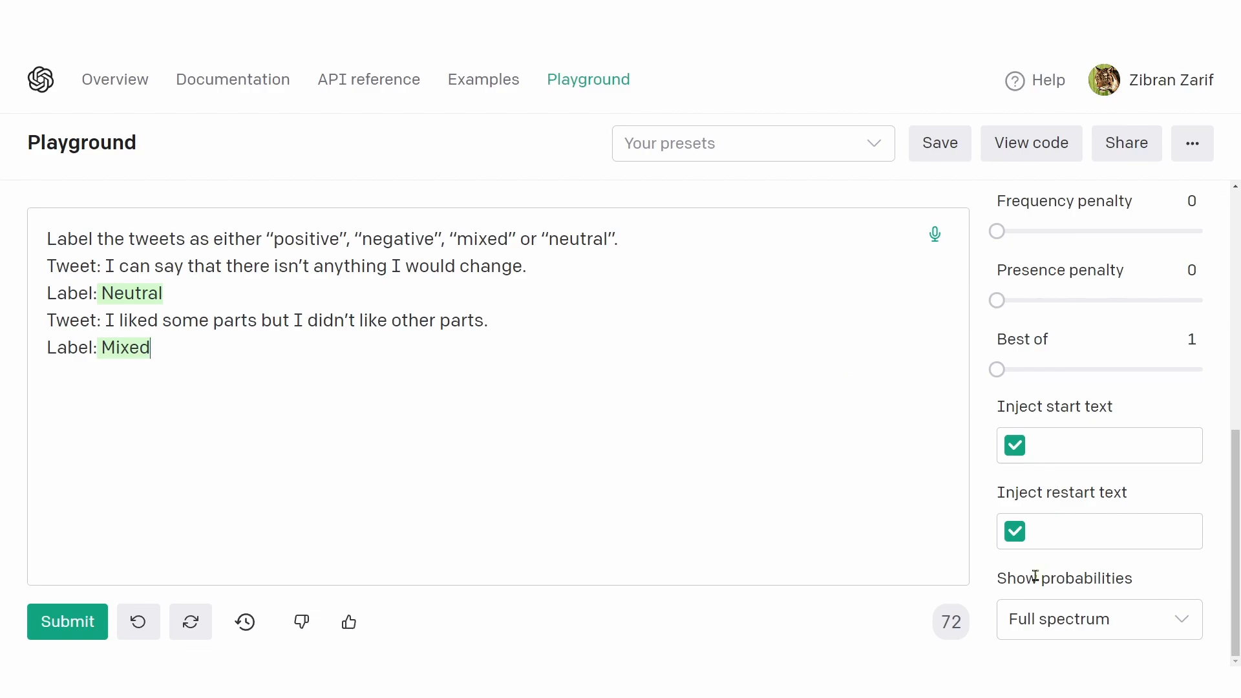
{"action": "left_click_drag", "start_coordinate": [1026, 577], "coordinate": [1090, 573]}
{"action": "left_click", "coordinate": [128, 294]}
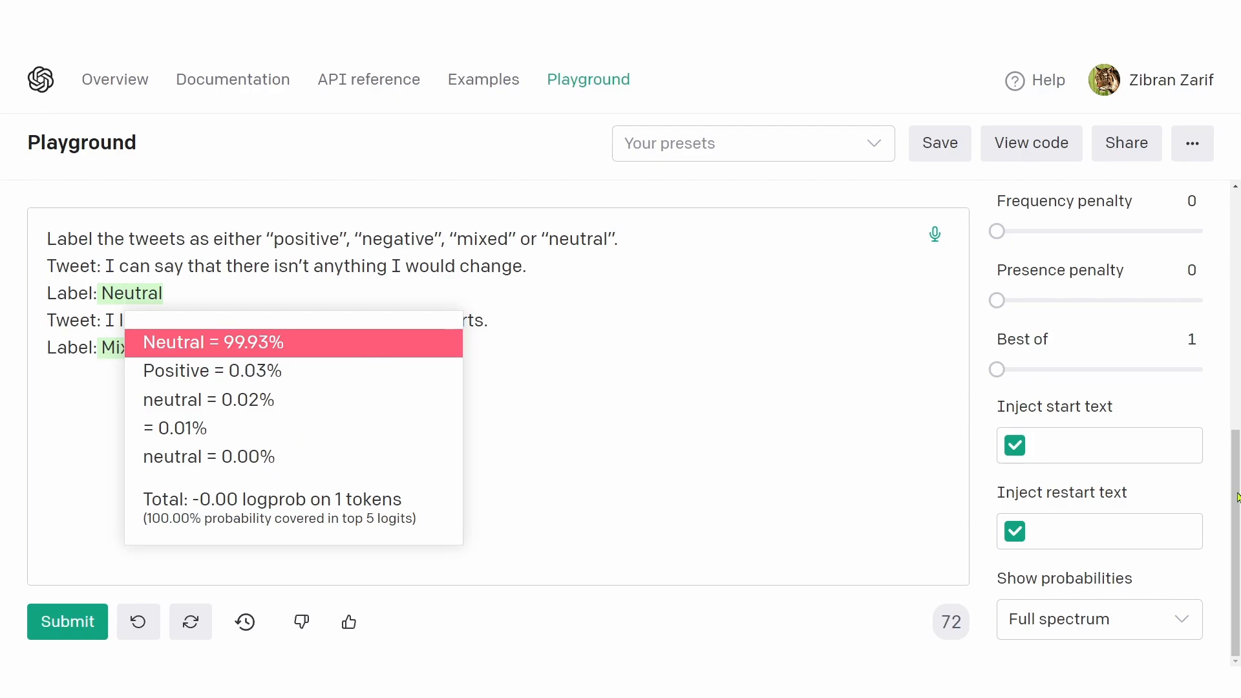
Step: Set the Temperature to 0.33 and look over the remaining generation settings
{"action": "scroll", "coordinate": [1236, 497], "scroll_direction": "up", "scroll_amount": 8}
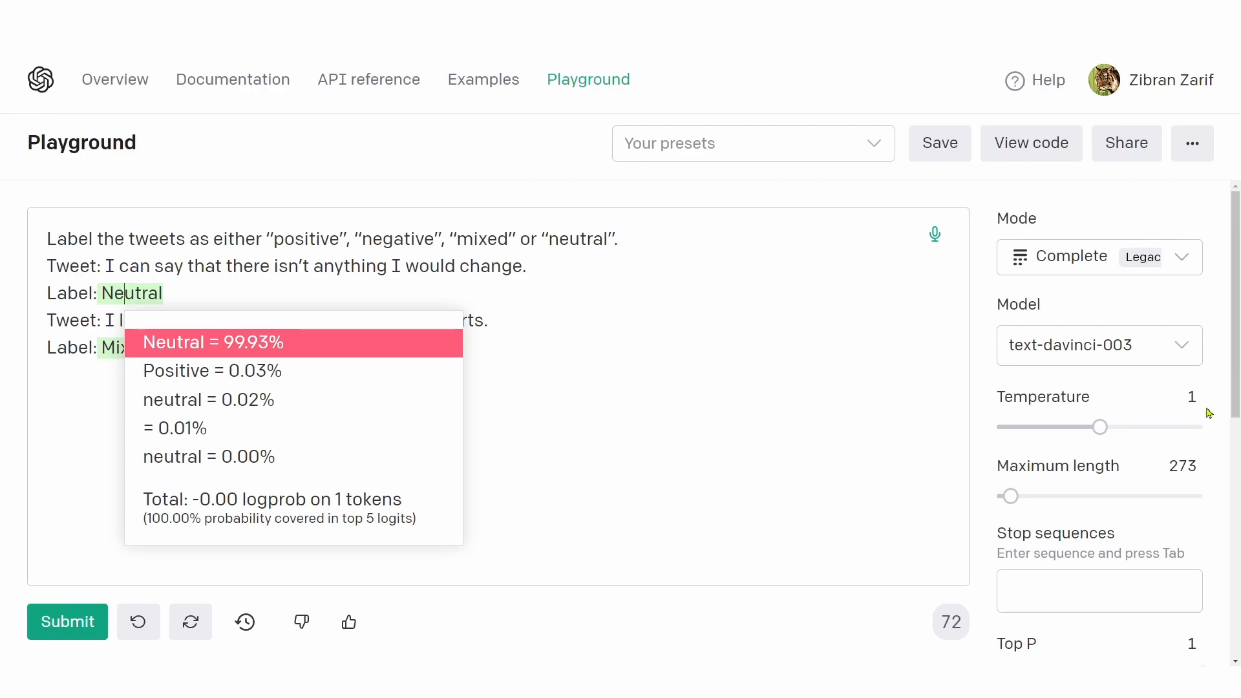
{"action": "left_click_drag", "start_coordinate": [1100, 427], "coordinate": [1031, 427]}
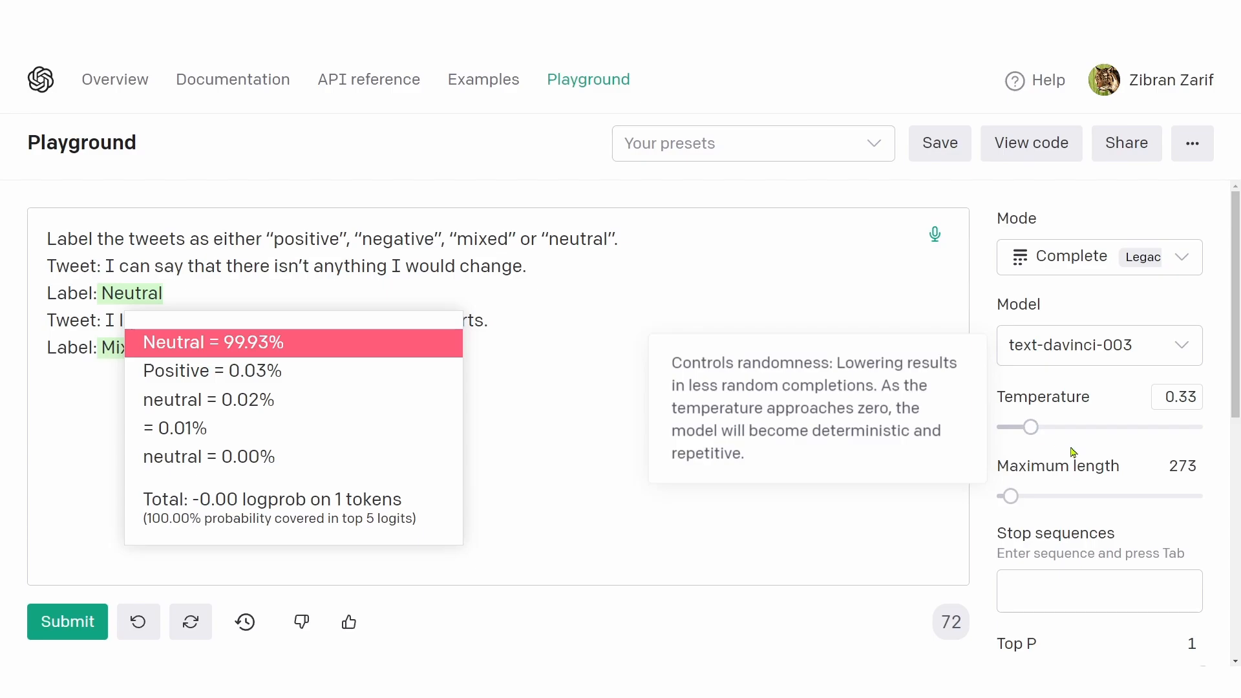
{"action": "mouse_move", "coordinate": [1084, 458]}
{"action": "scroll", "coordinate": [1083, 458], "scroll_direction": "down", "scroll_amount": 8}
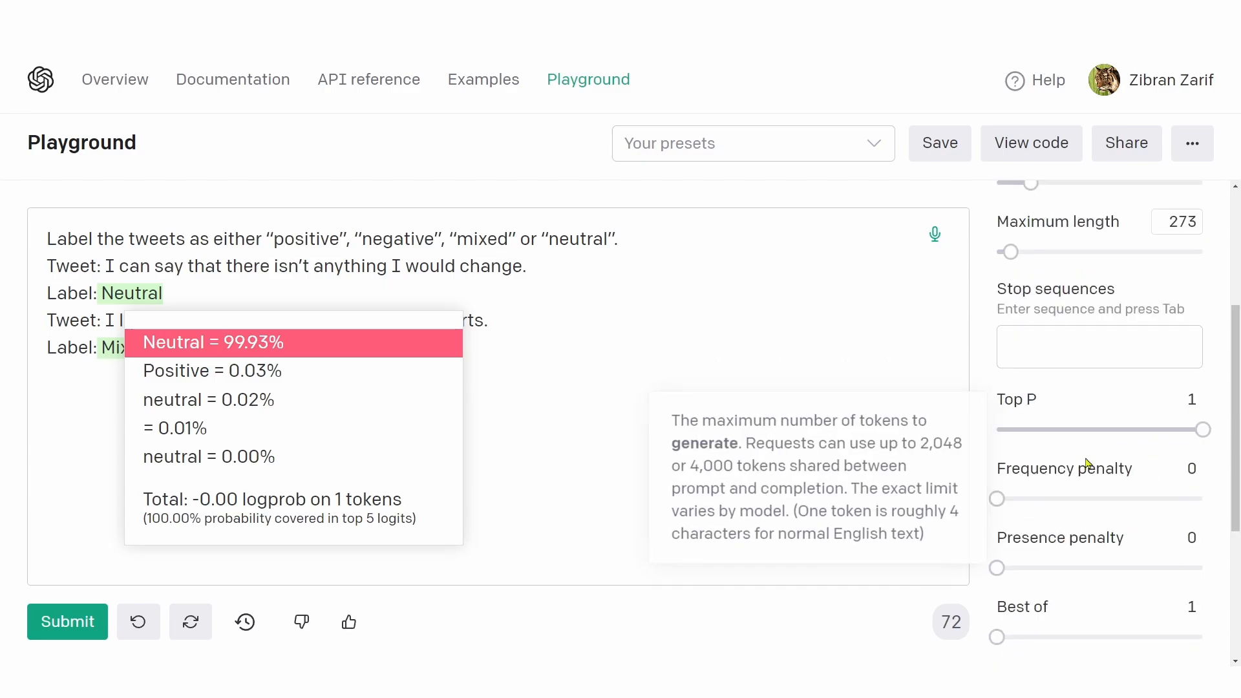
{"action": "scroll", "coordinate": [1087, 462], "scroll_direction": "up", "scroll_amount": 8}
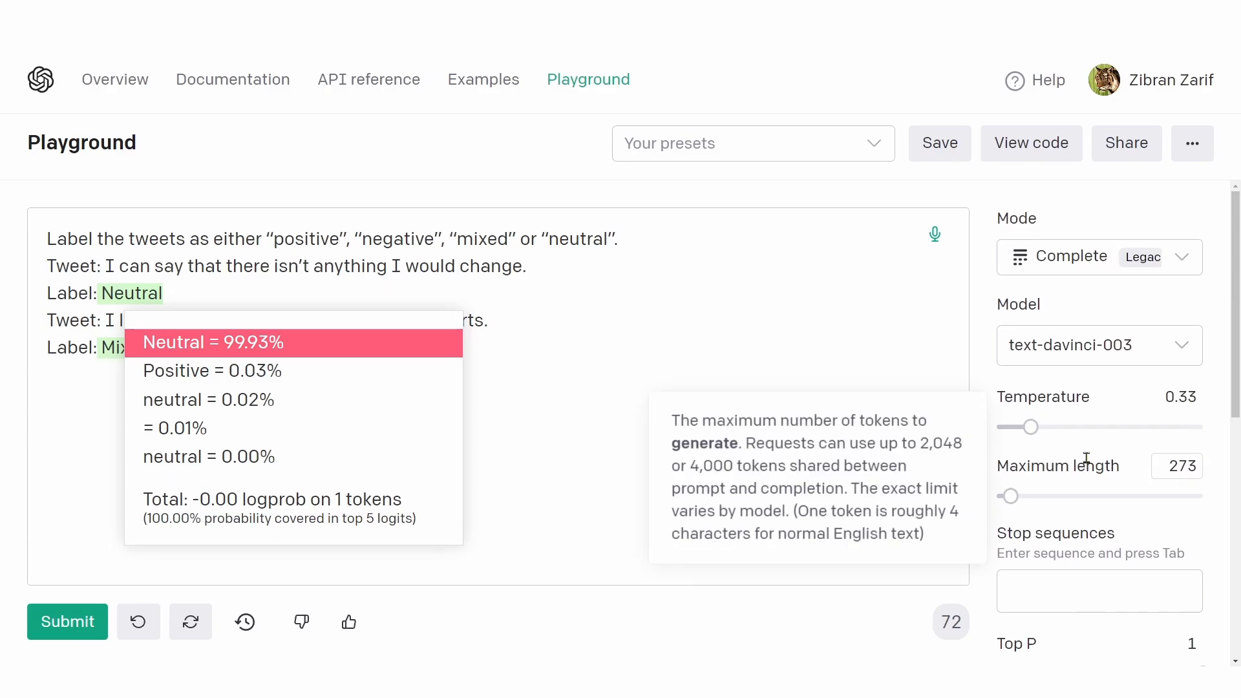